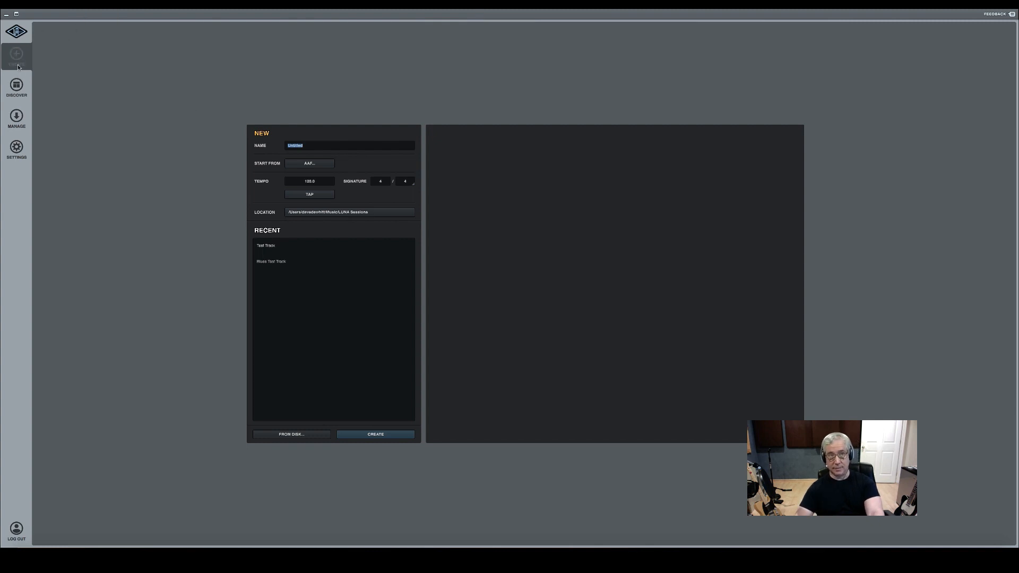
Create a new session named "12 Bar Blues in A" with a tempo of 90 BPM
click(17, 65)
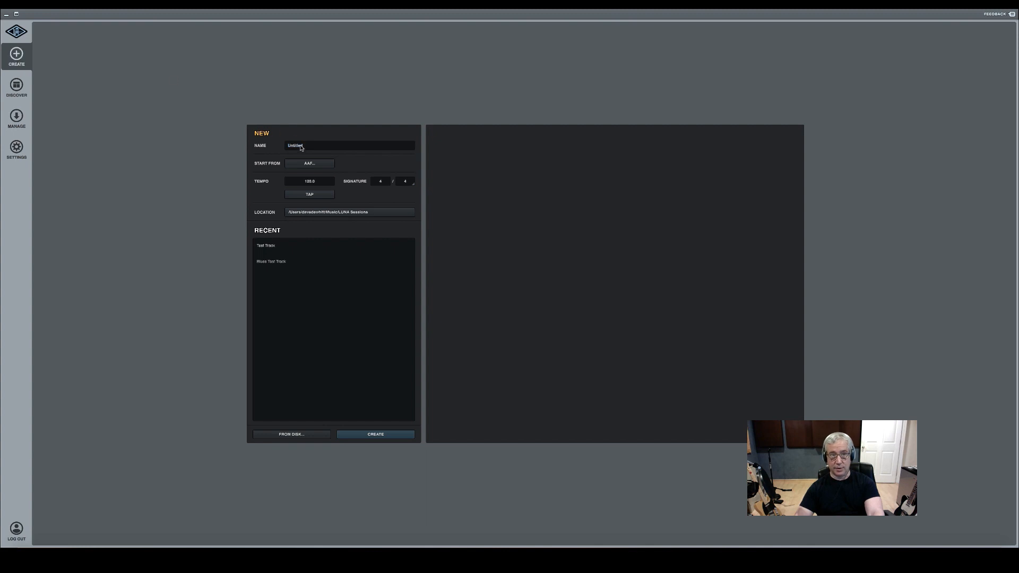
double_click(300, 149)
text(12 Bar Blues in A)
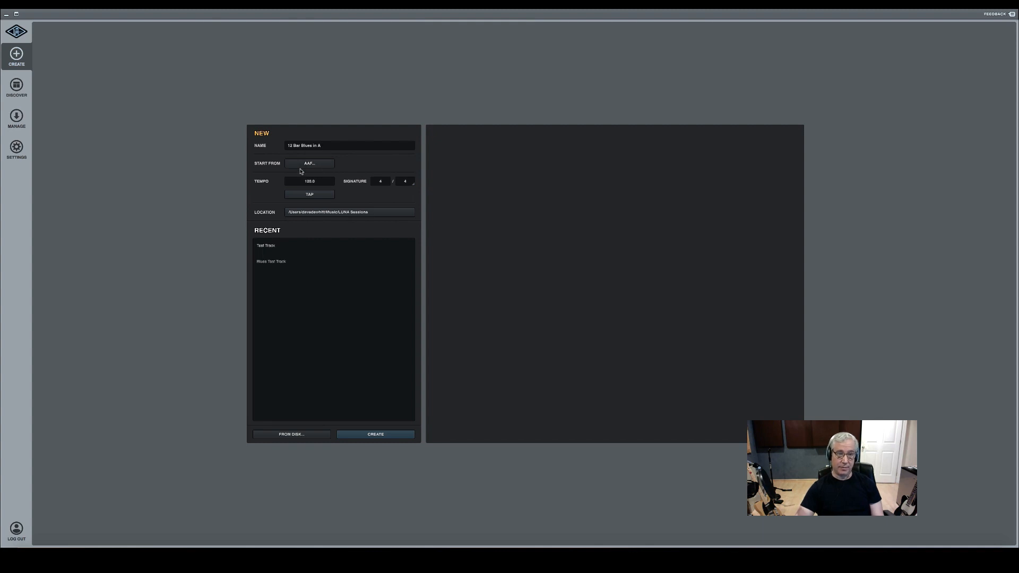
click(310, 182)
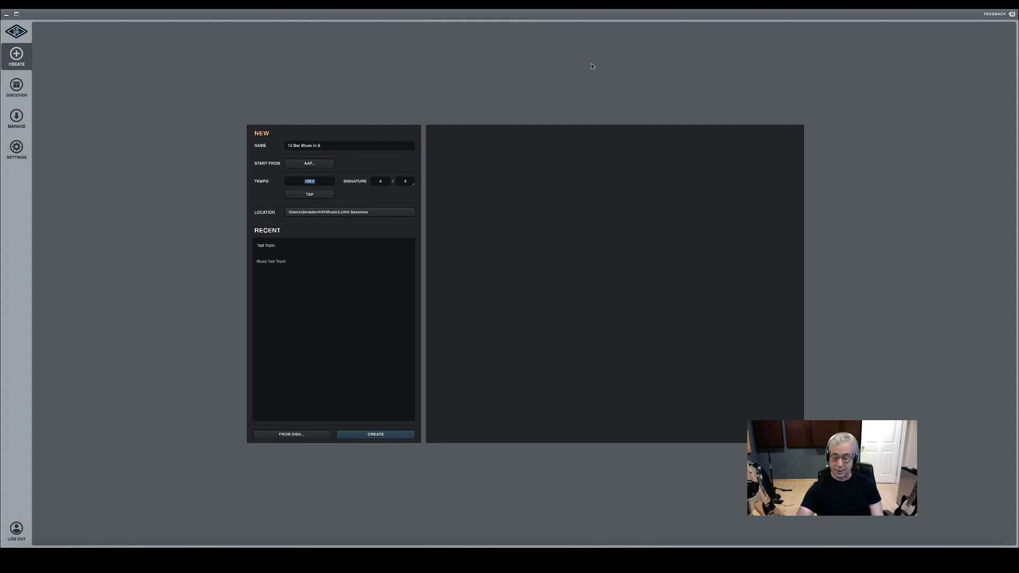
text(90)
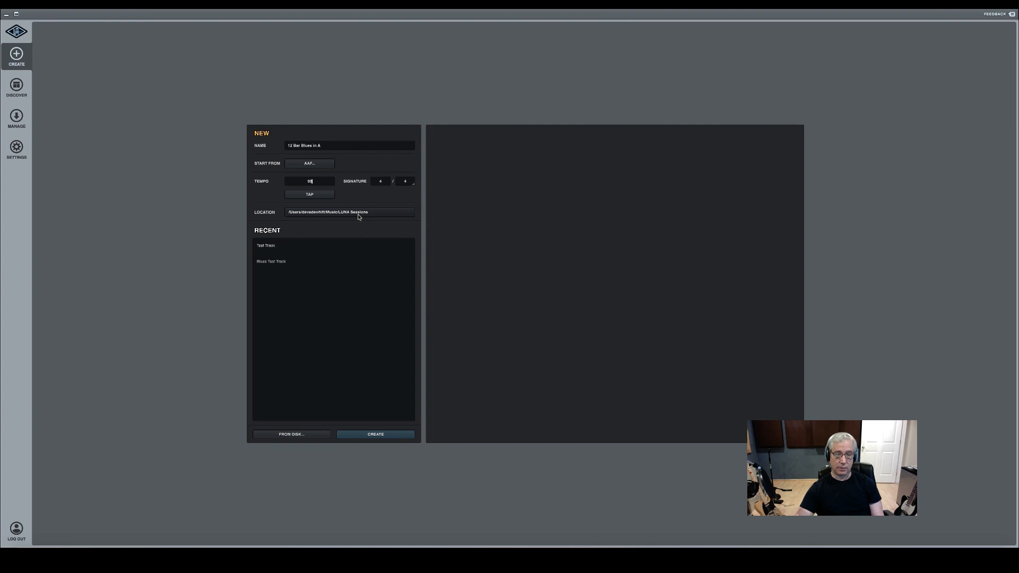
click(375, 434)
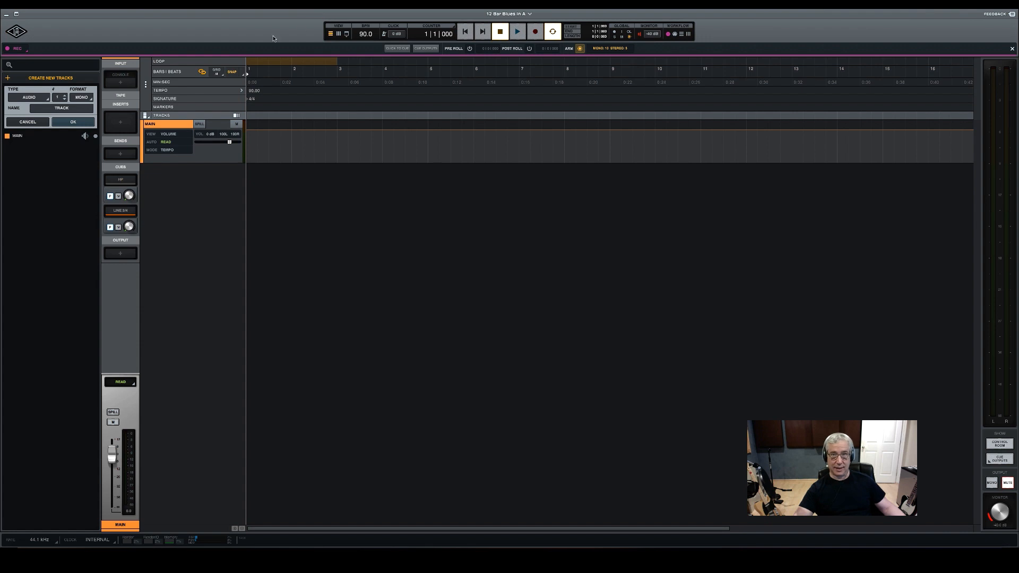
Add one stereo instrument track named Drums that uses the Shape instrument
click(44, 99)
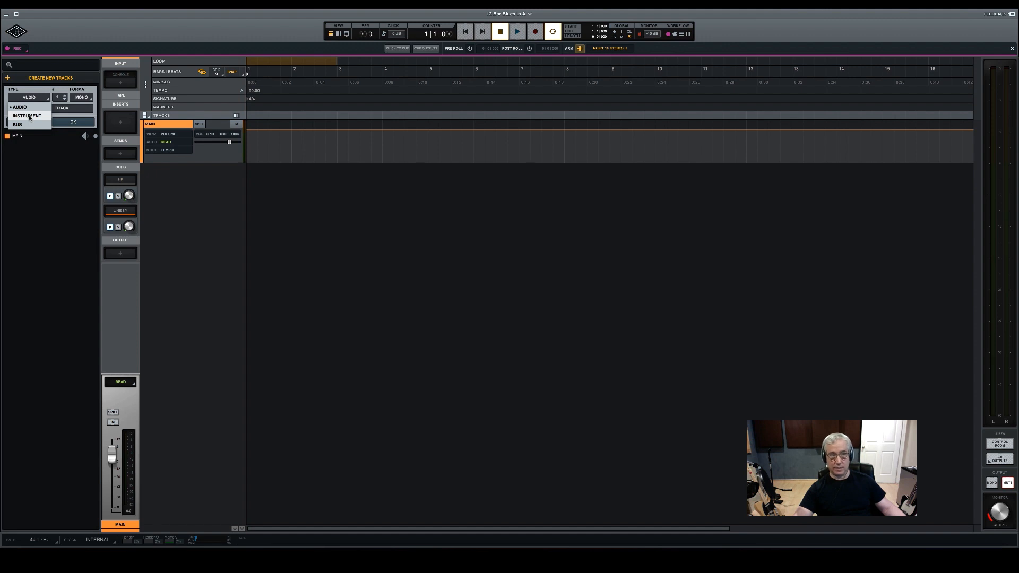
click(29, 117)
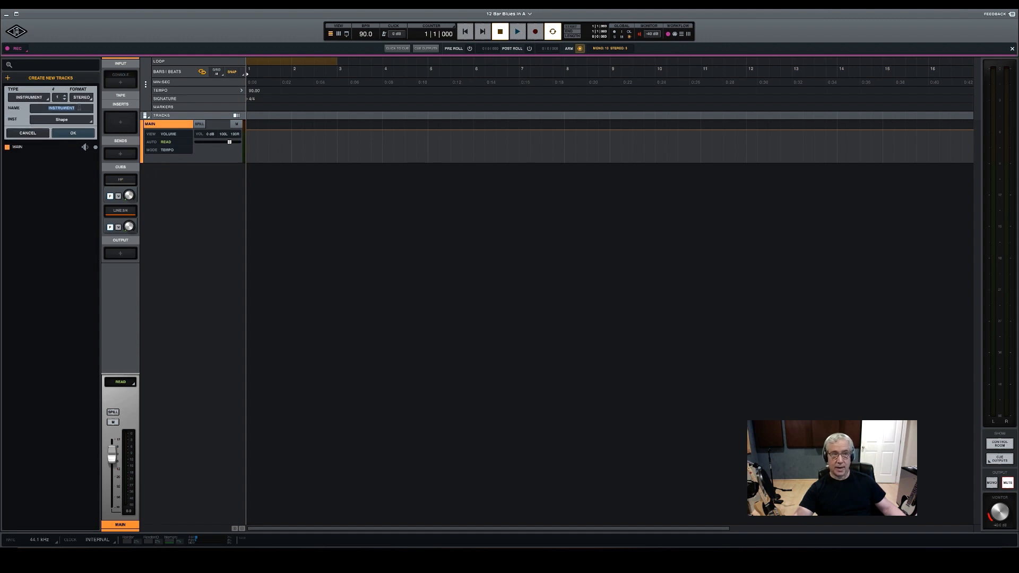
click(79, 108)
drag(23, 107, 3, 108)
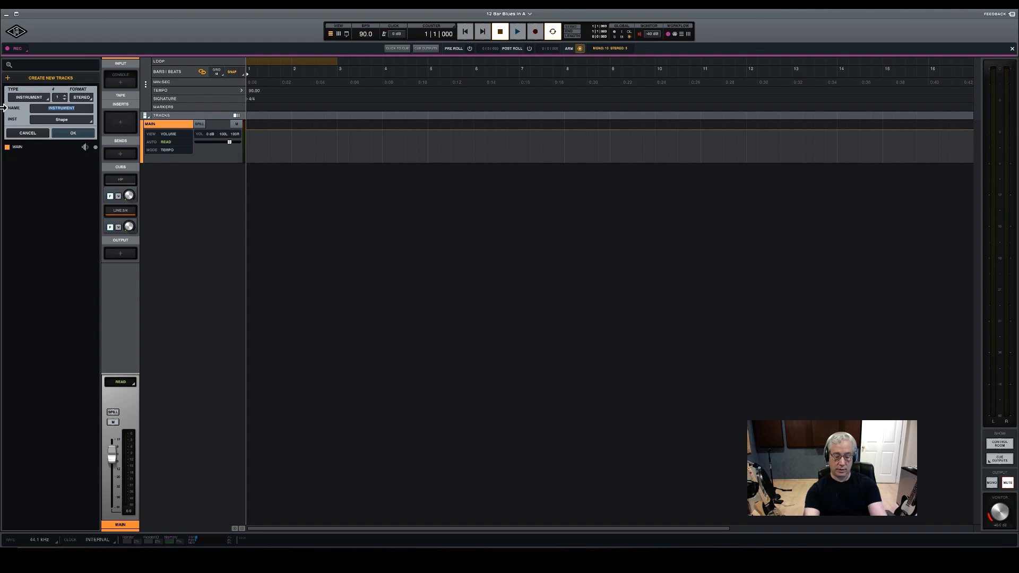
text(Drums)
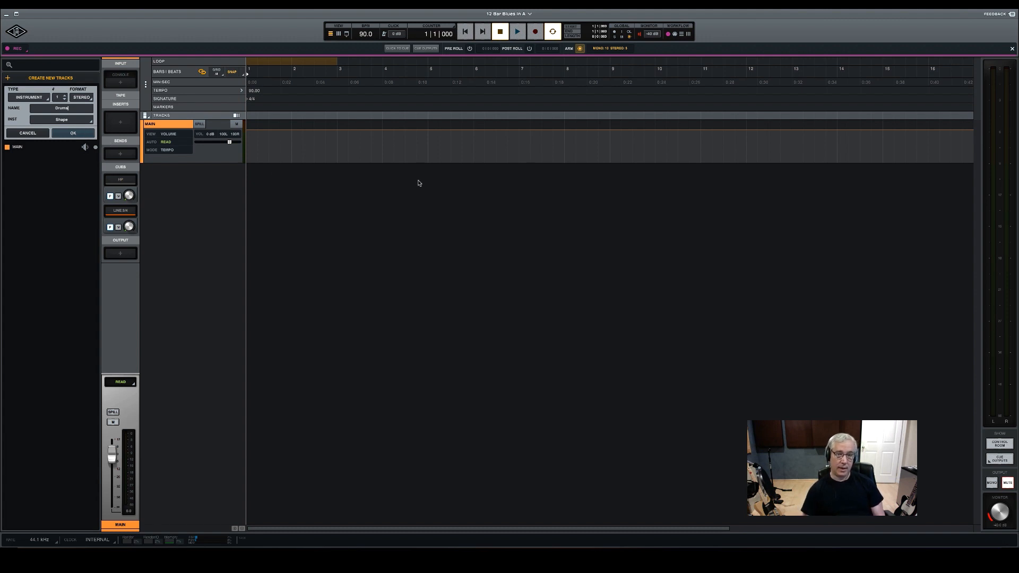
key(Return)
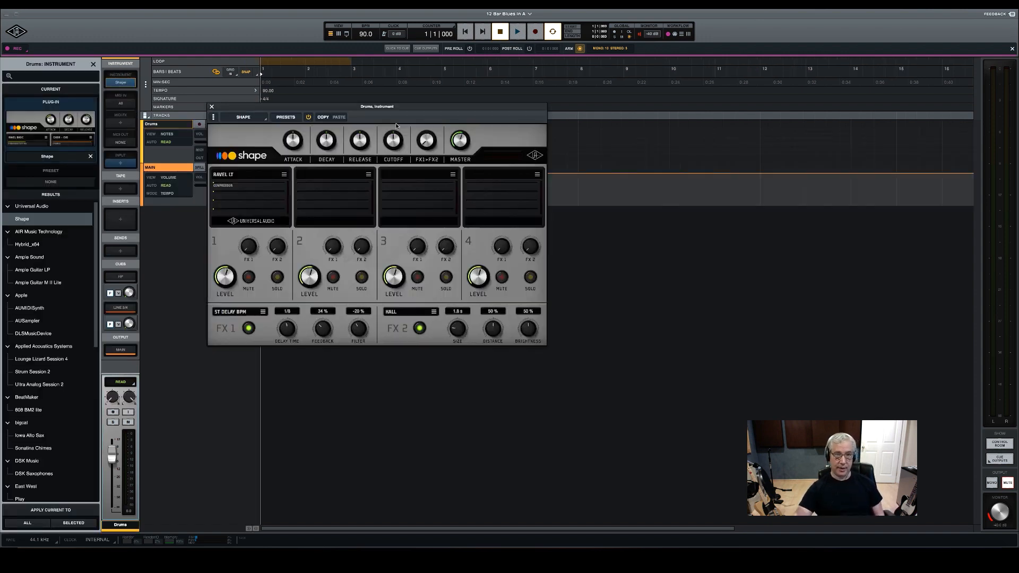
Load the OWD Kit 1 drum preset into Shape on the Drums track and close the instrument window
drag(381, 107, 476, 103)
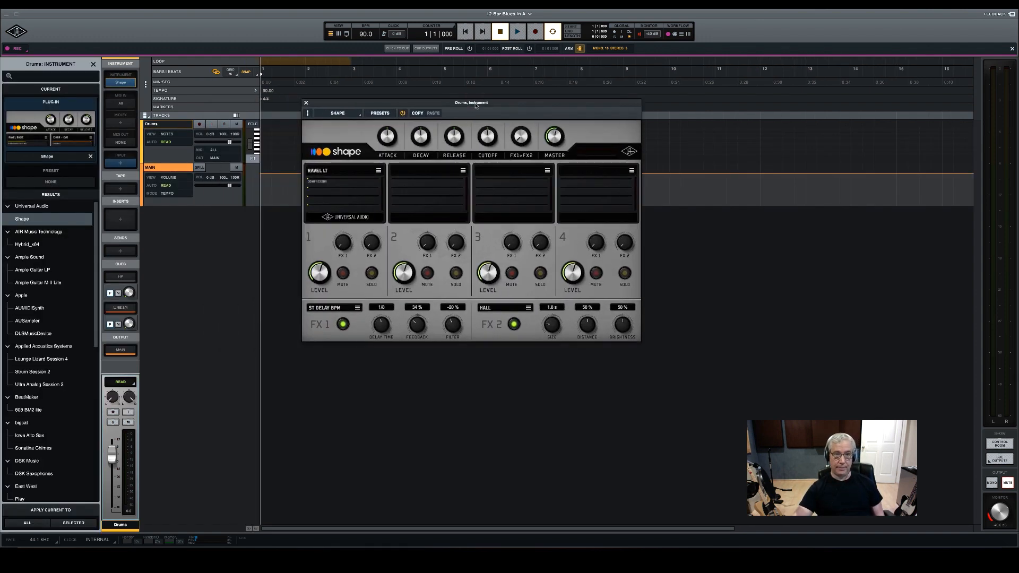
click(380, 113)
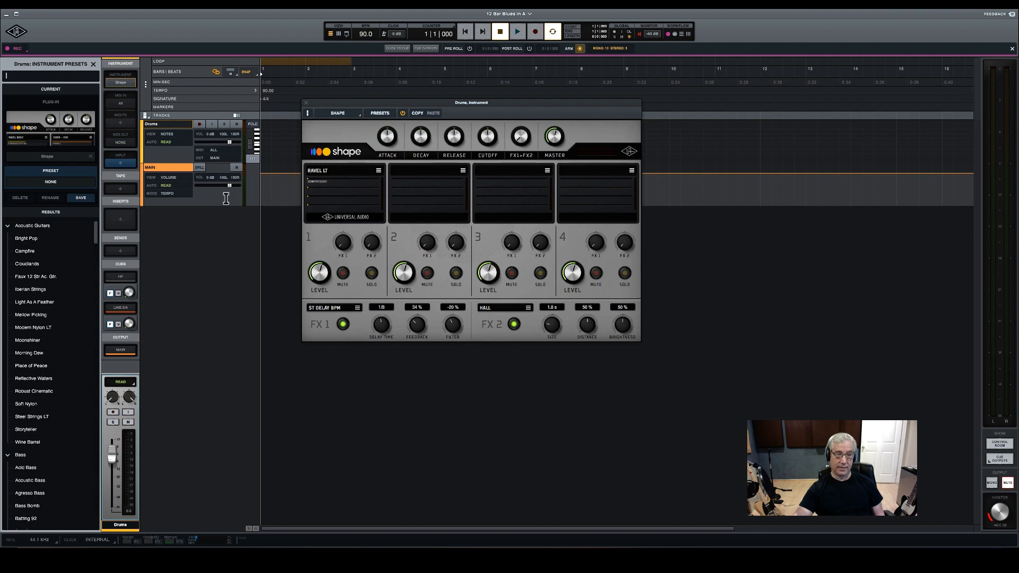
drag(97, 235, 105, 269)
scroll(49, 344, down, 10)
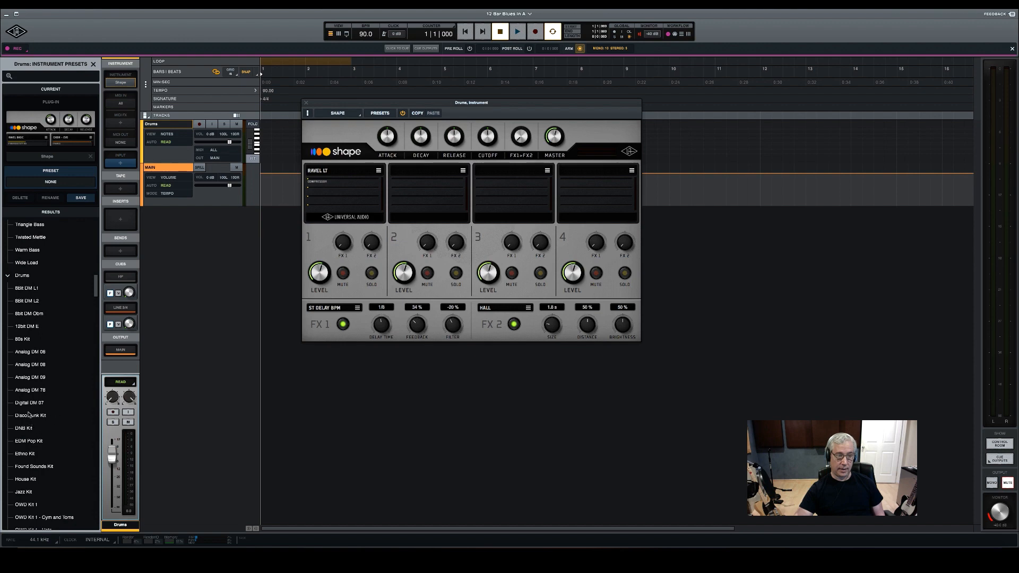
scroll(48, 424, down, 1)
scroll(49, 434, down, 5)
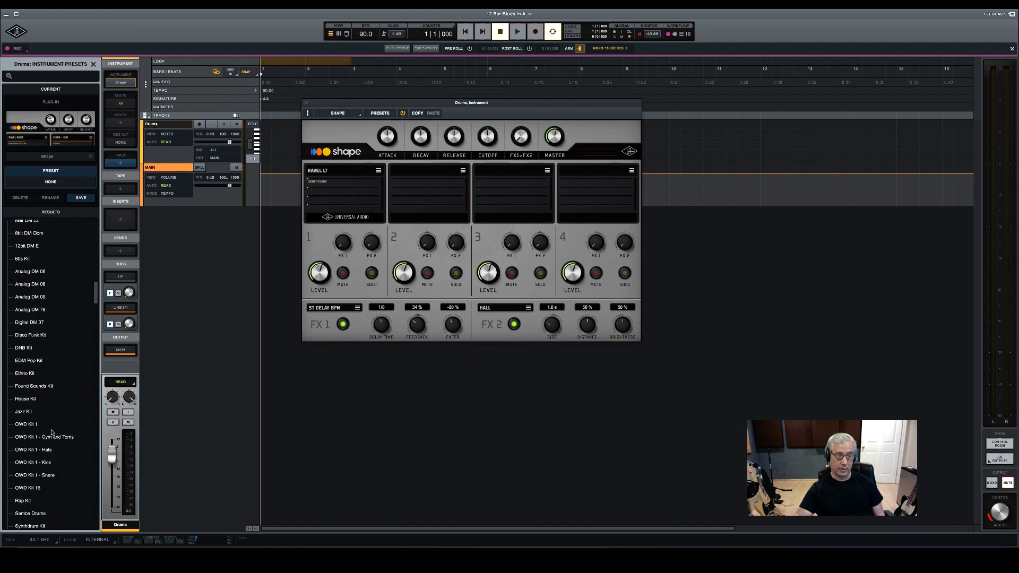
click(92, 423)
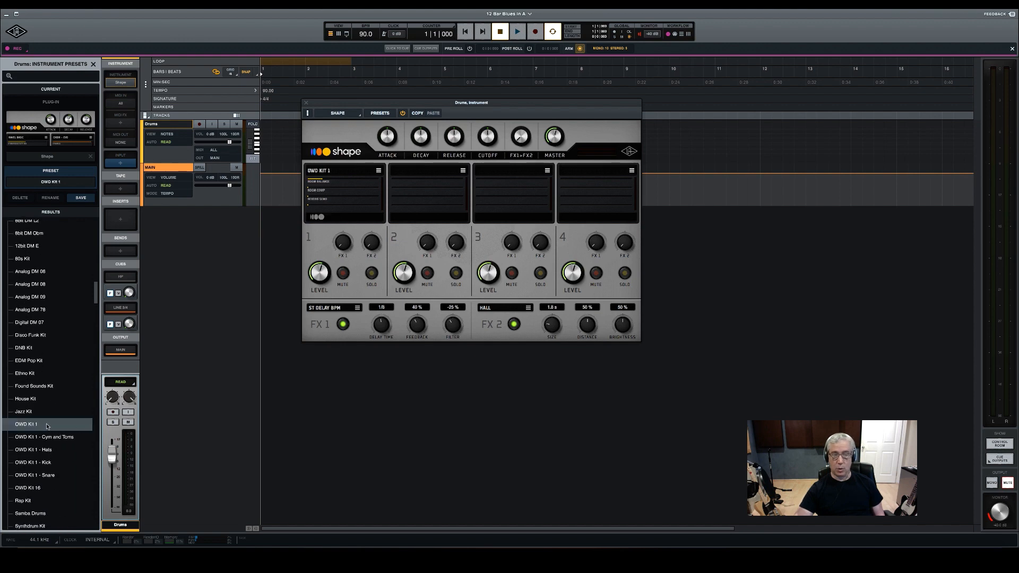
click(305, 104)
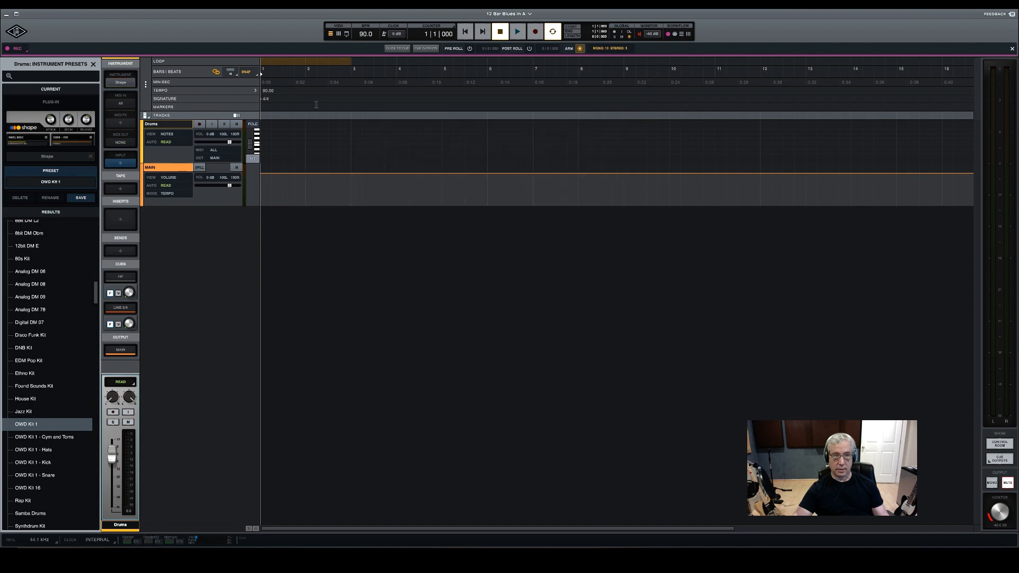
Arm the Drums track for recording, and turn on the click at a lowered level
click(199, 124)
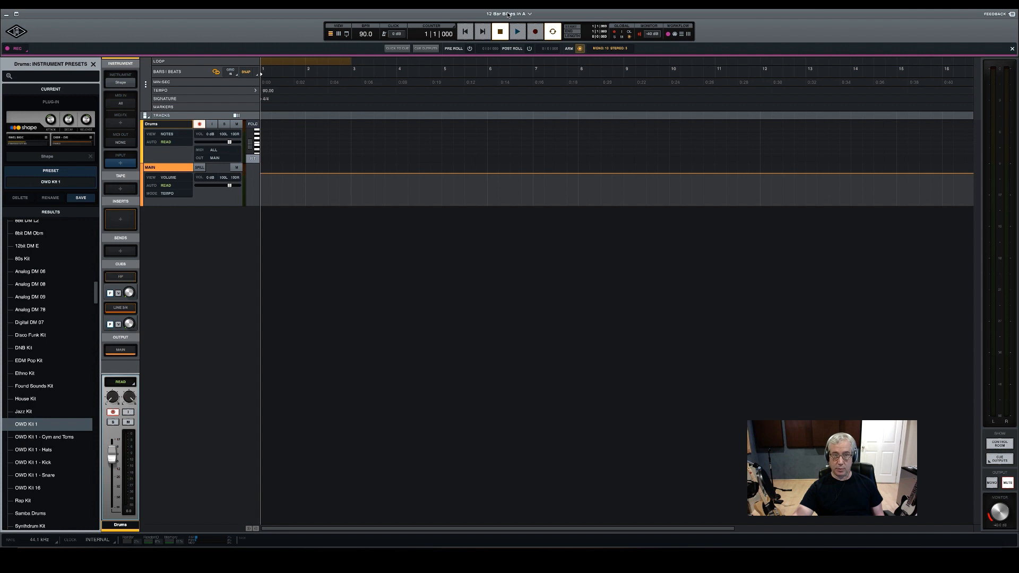
key(space)
key(space)
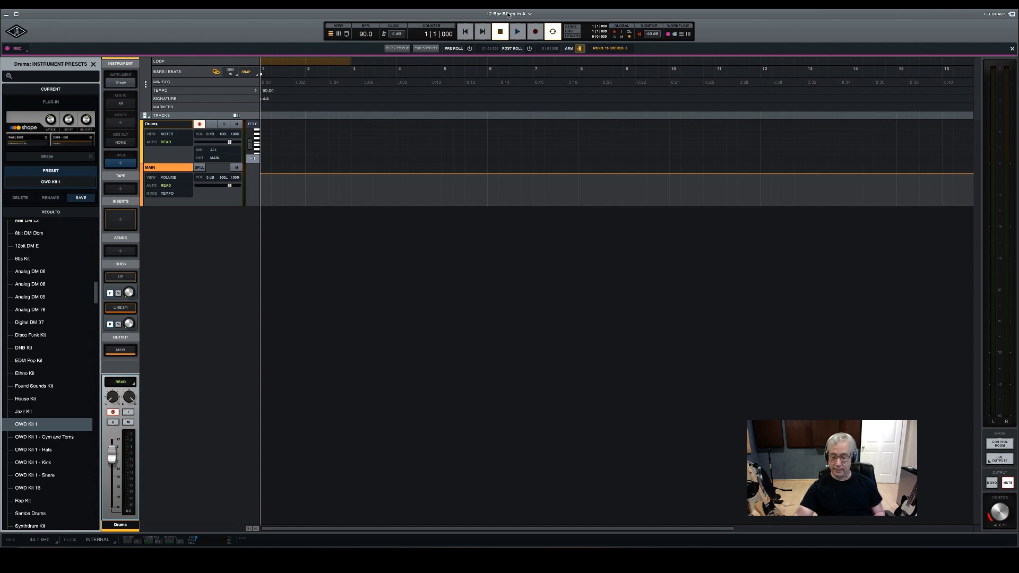
key(space)
key(space)
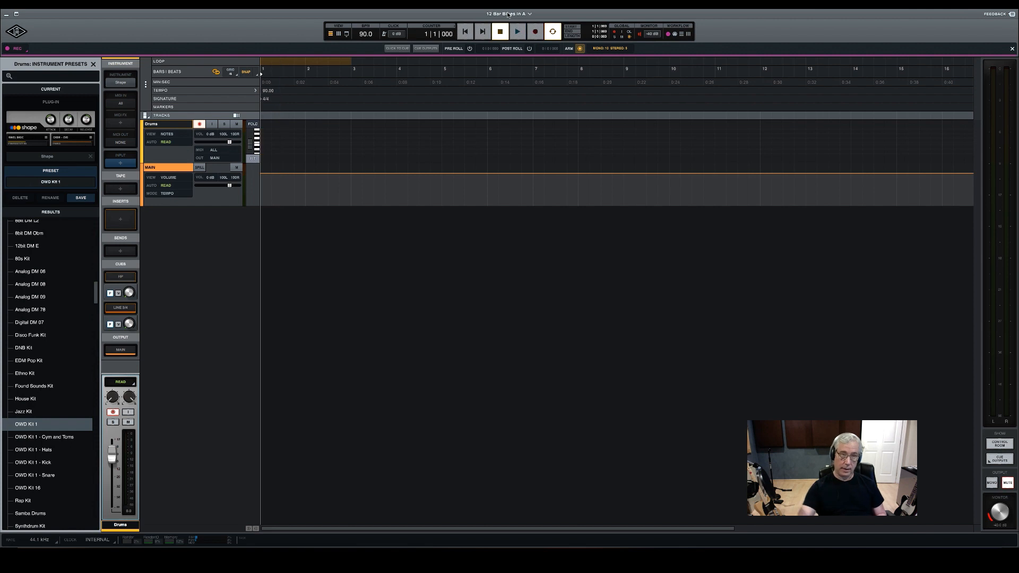
click(385, 35)
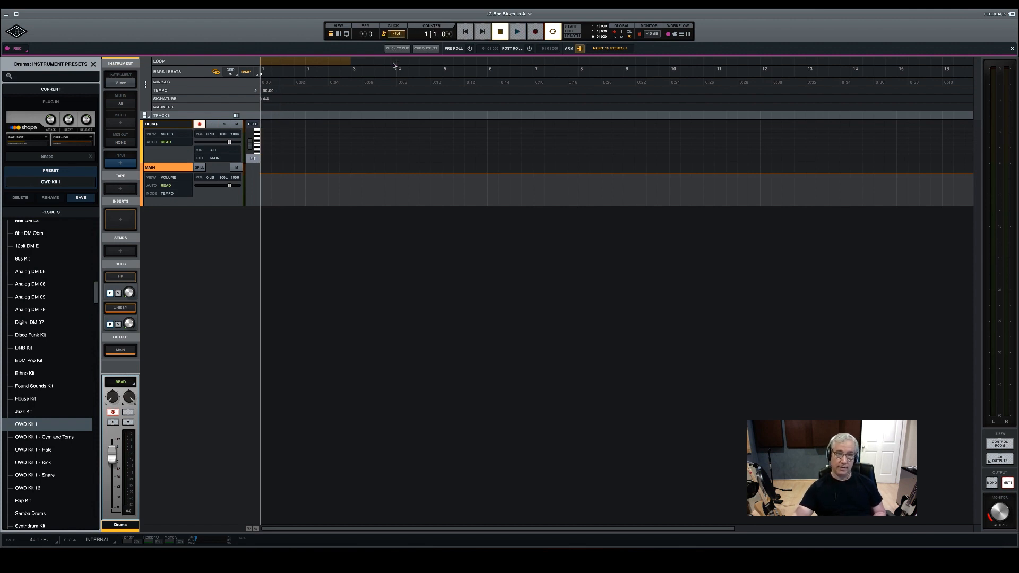
drag(393, 63, 394, 66)
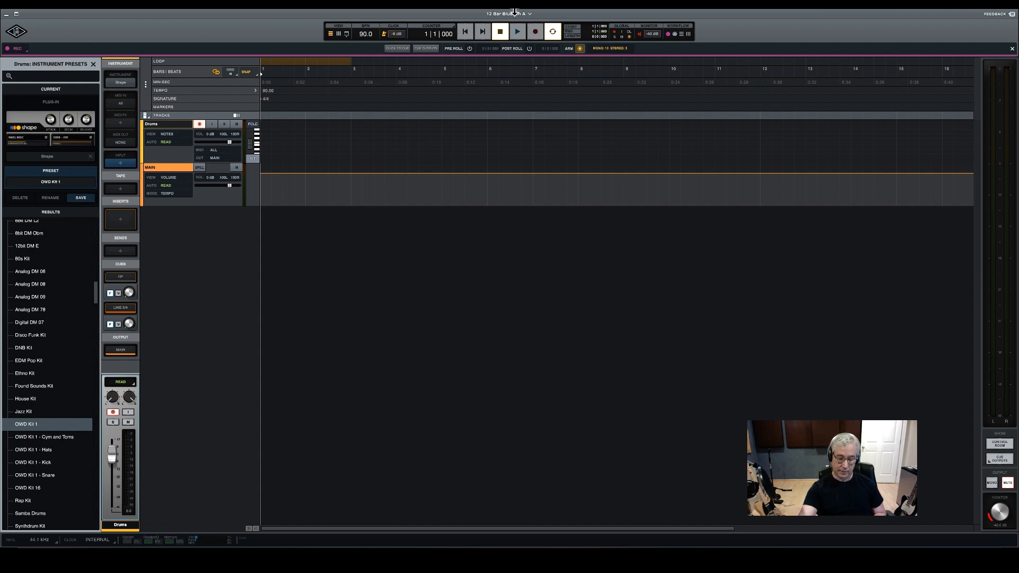
Record a drum pattern up to bar 4 on the Drums track, and set the loop range from bar 2 to bar 4
key(r)
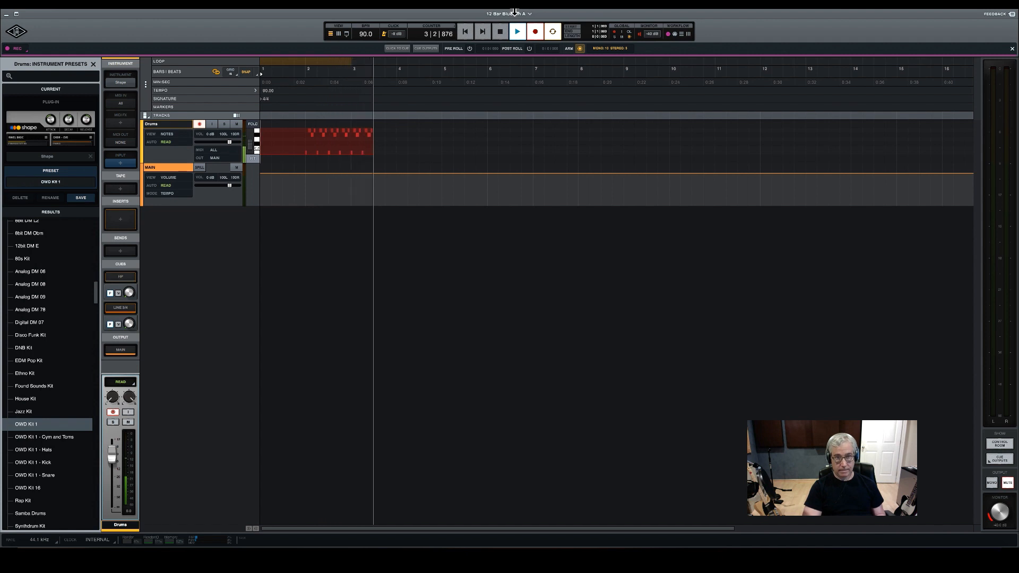
key(space)
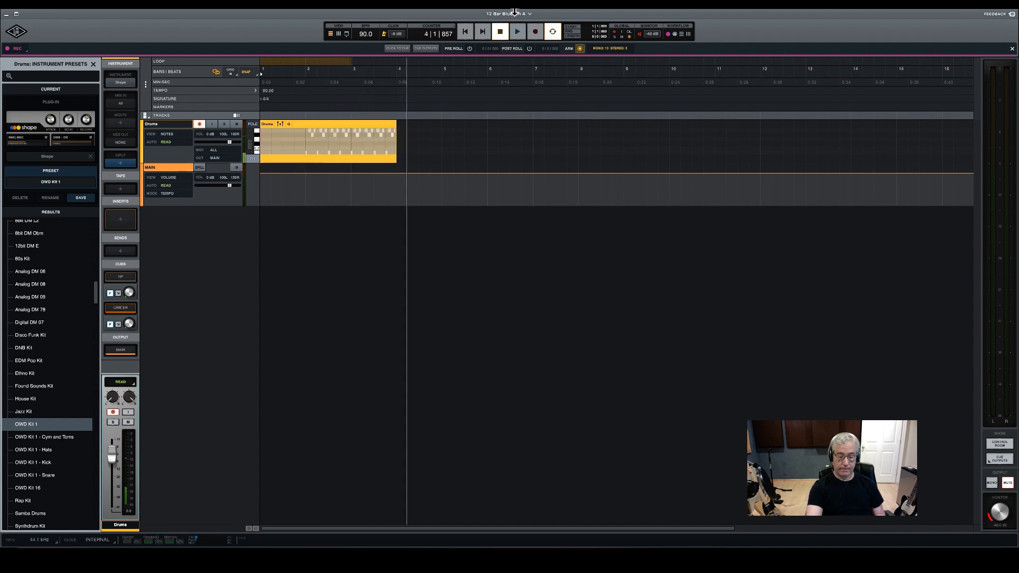
click(304, 69)
drag(361, 59, 373, 59)
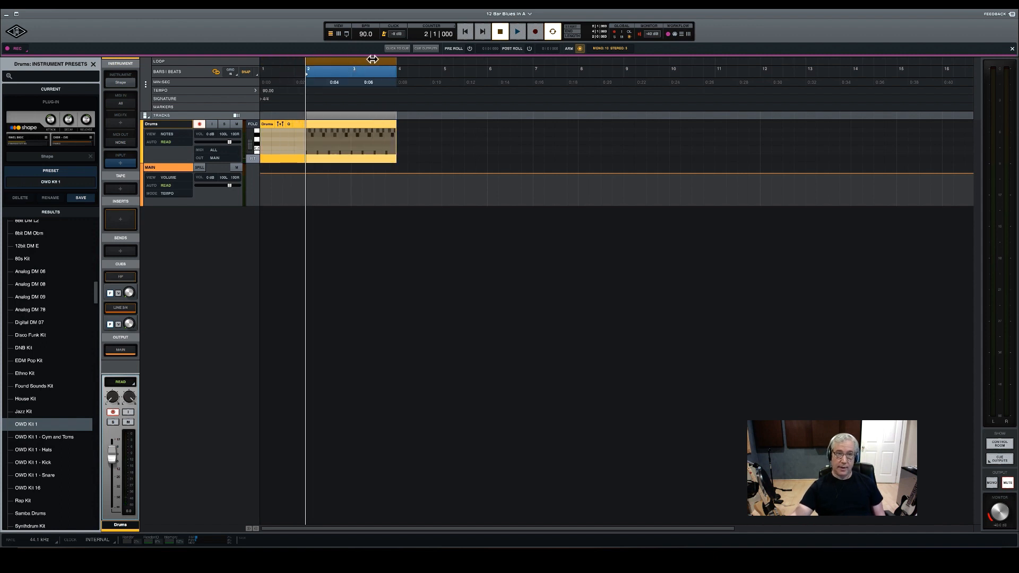
Enlarge the recorded Drums clip to show its notes and quantize them to a 1/16 grid
click(346, 125)
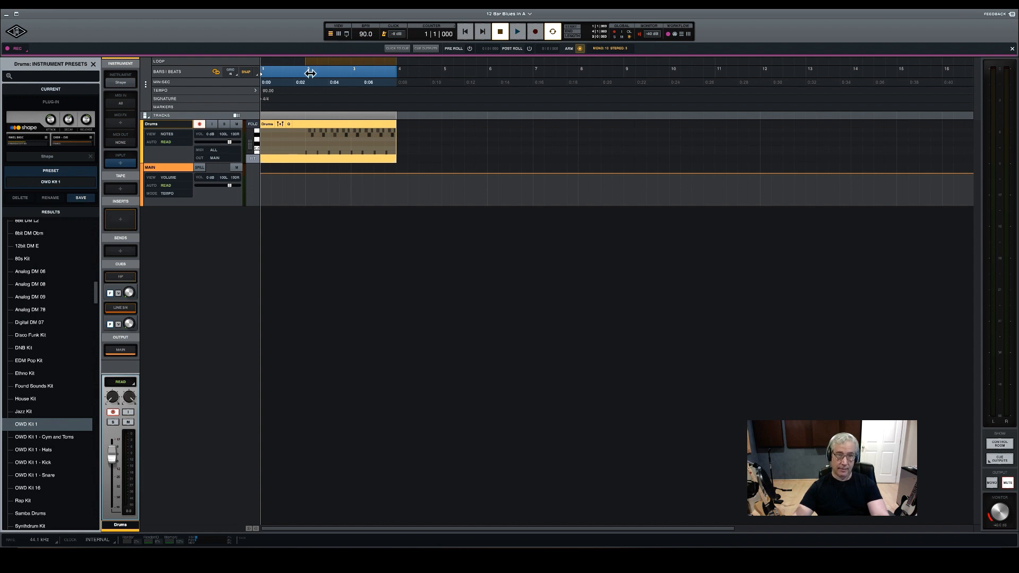
double_click(343, 123)
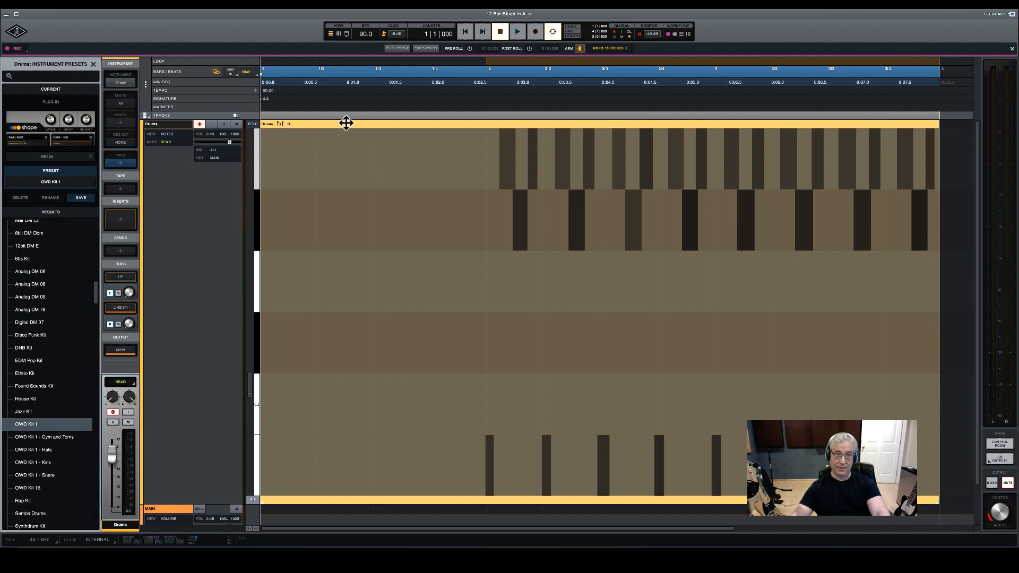
click(288, 125)
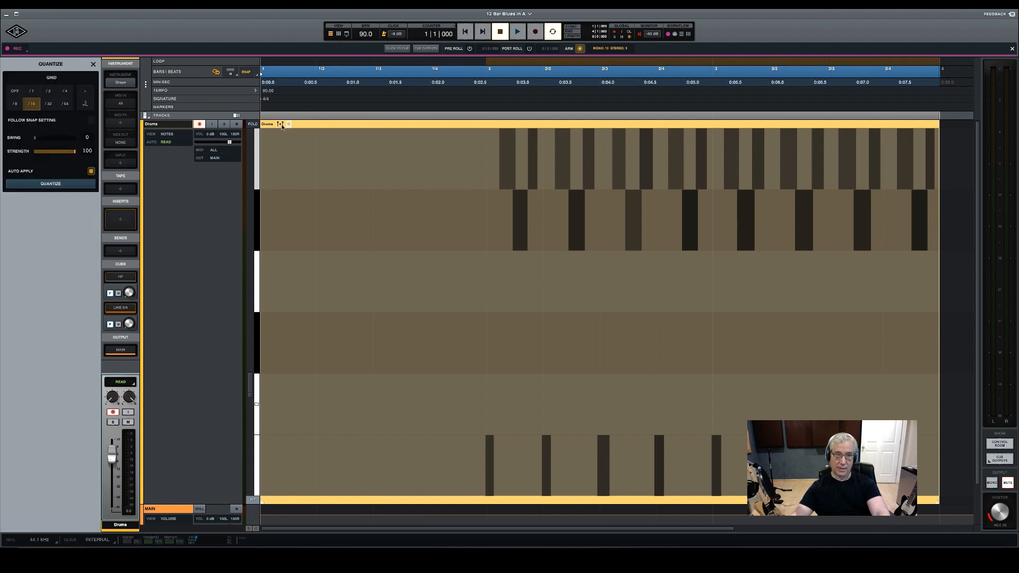
click(33, 104)
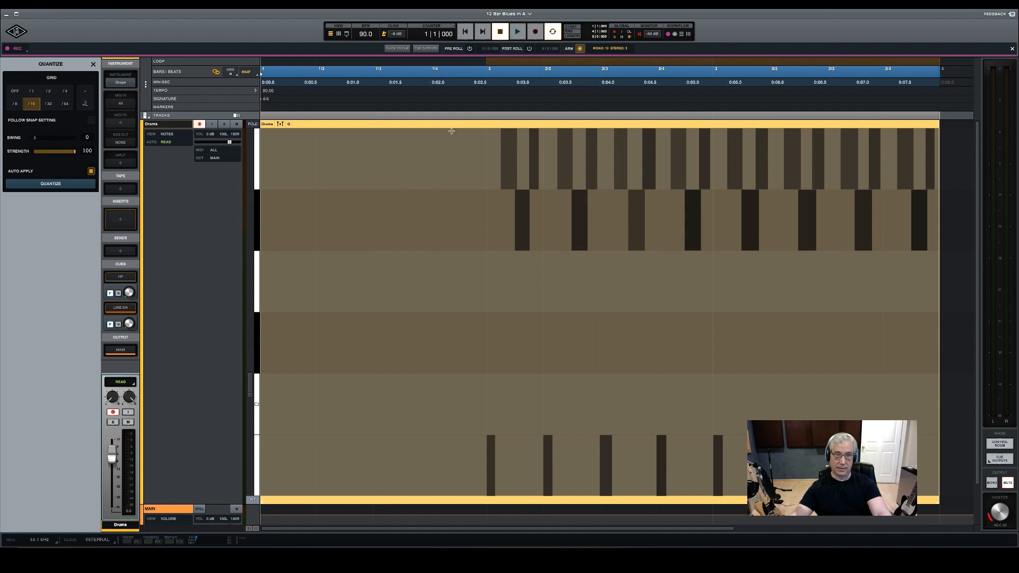
Play the quantized drum pattern from bar 2 to check its timing
click(486, 80)
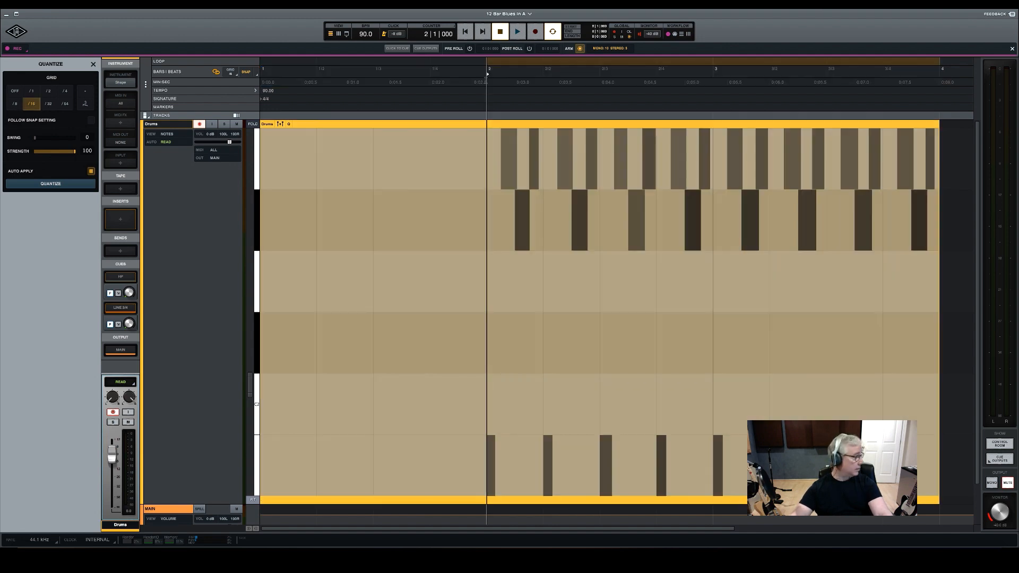
key(space)
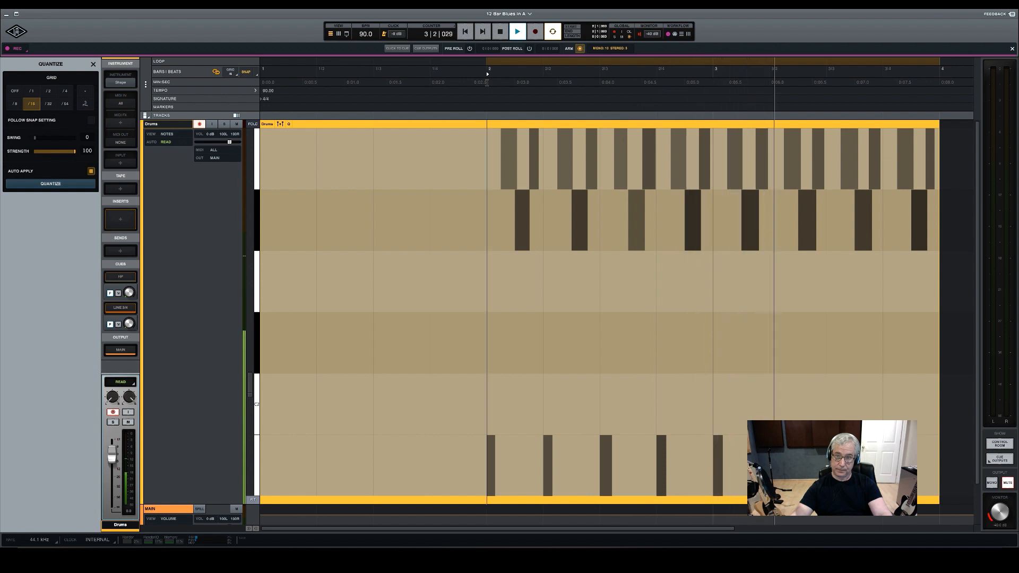
key(space)
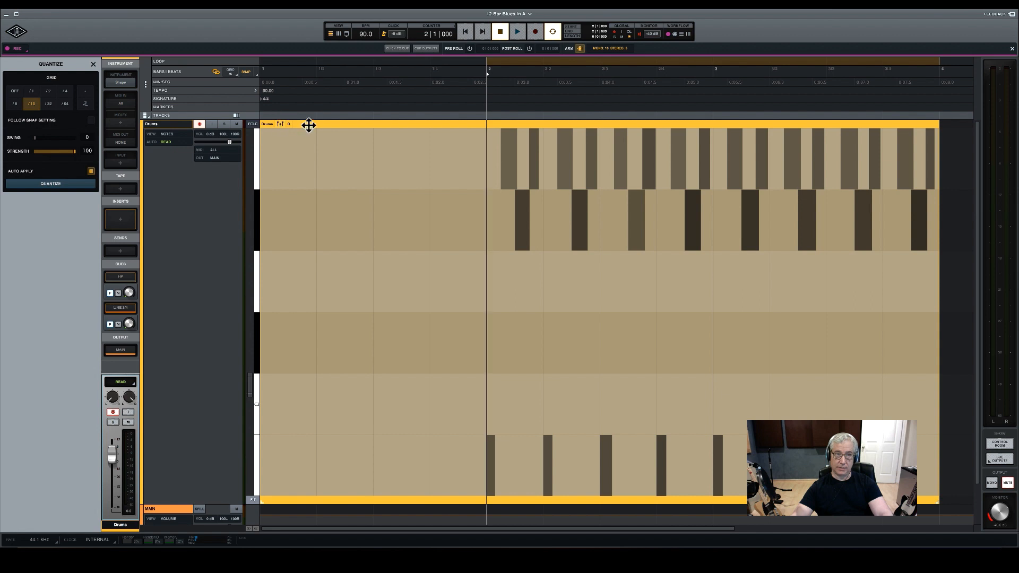
Show the velocity lane of the Drums clip and examine the velocities of the recorded notes
click(280, 124)
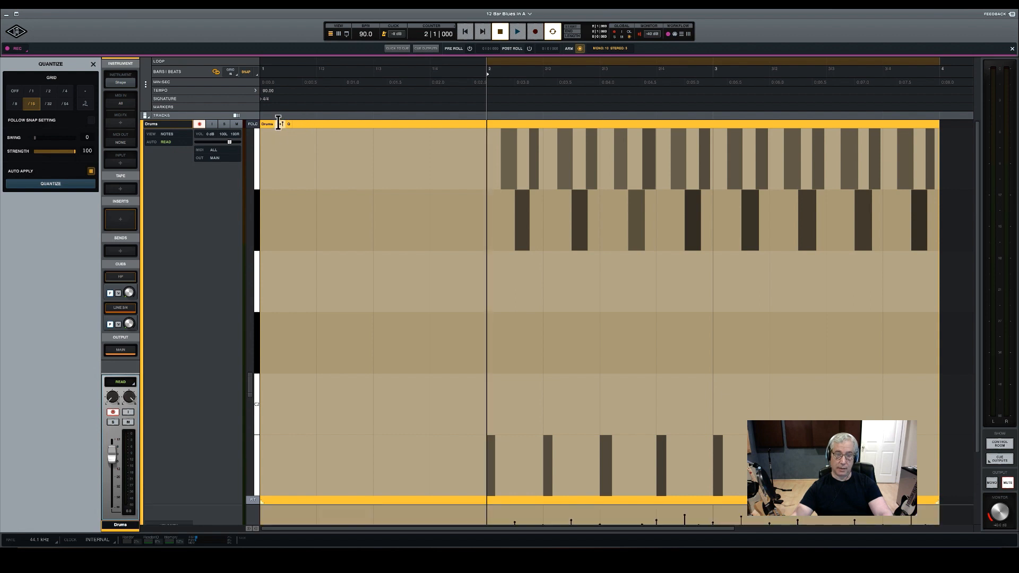
scroll(471, 367, down, 3)
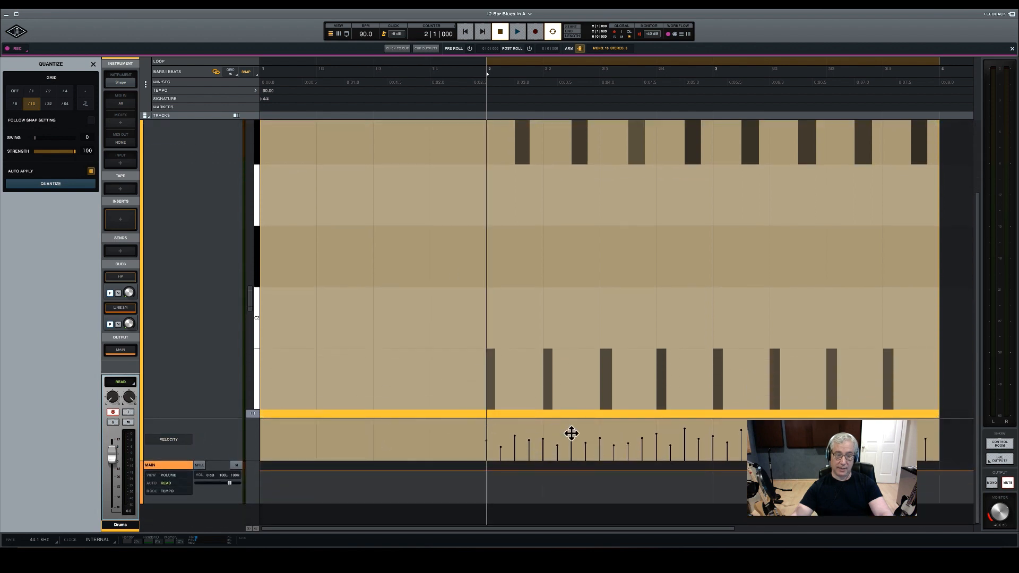
scroll(573, 436, up, 1)
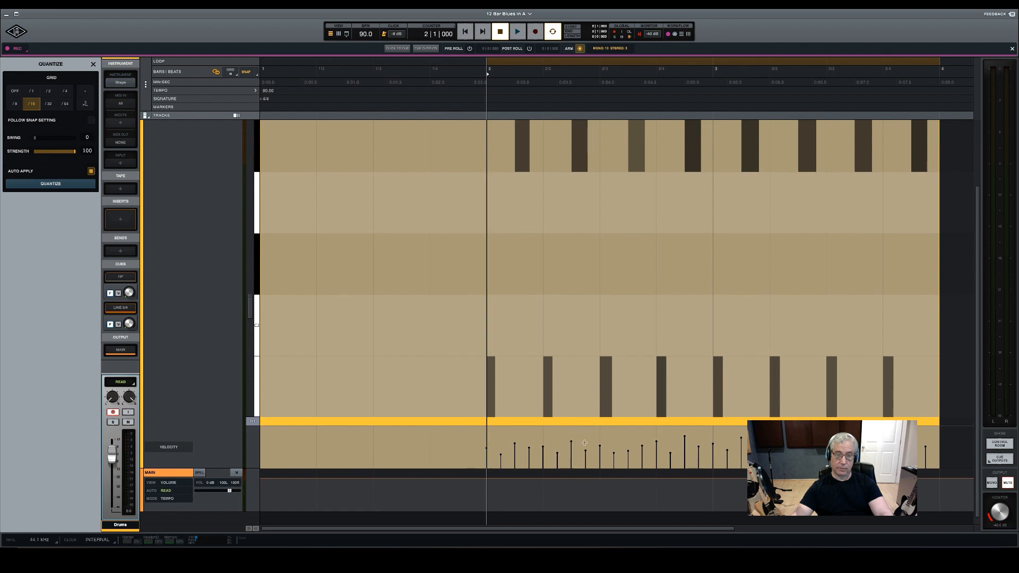
scroll(617, 435, up, 3)
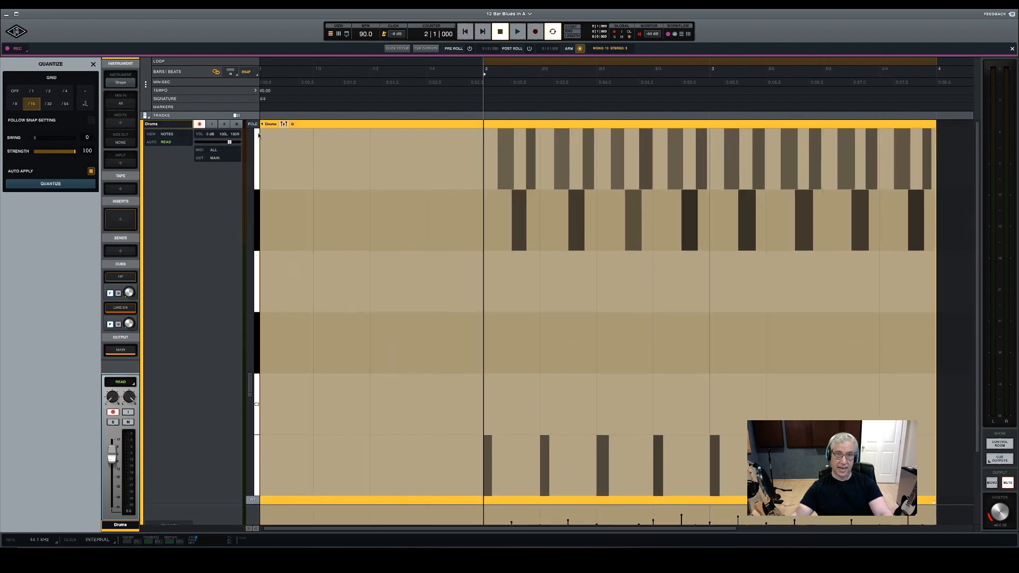
Bring the whole Drums clip and its velocity lane into view and examine the notes of each drum sound in turn
click(324, 124)
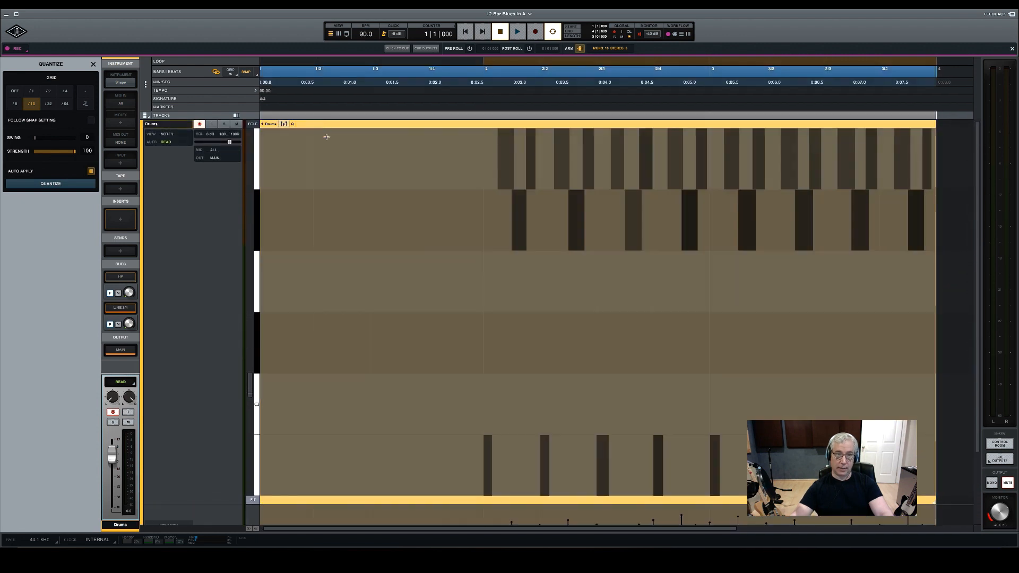
scroll(440, 166, down, 2)
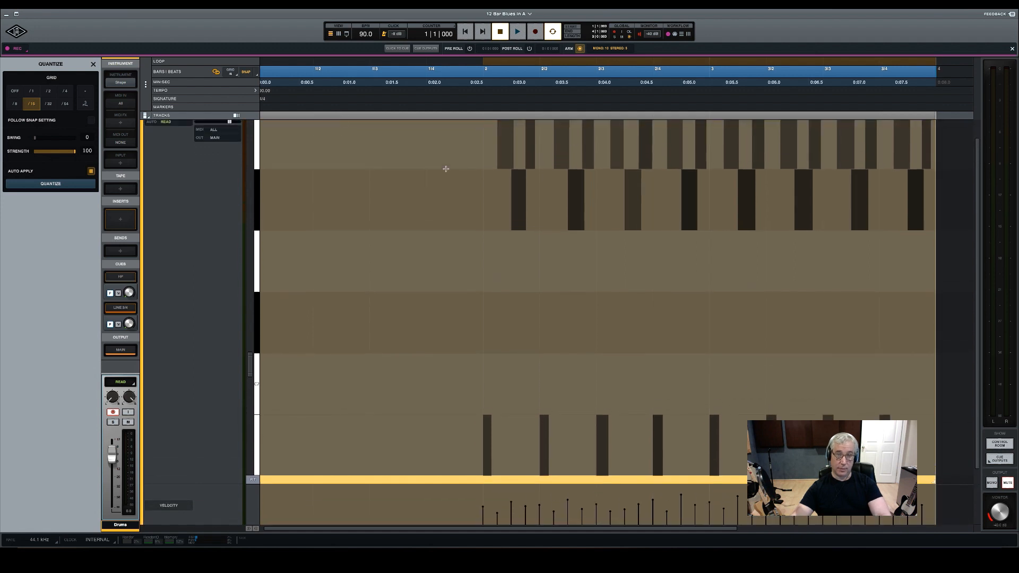
scroll(445, 169, up, 2)
scroll(446, 169, down, 4)
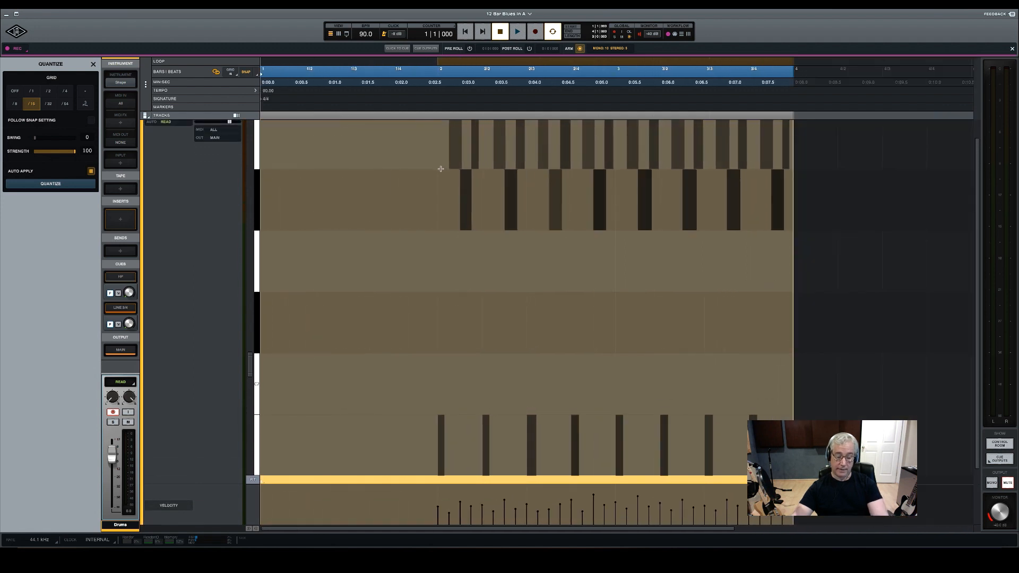
scroll(450, 196, down, 4)
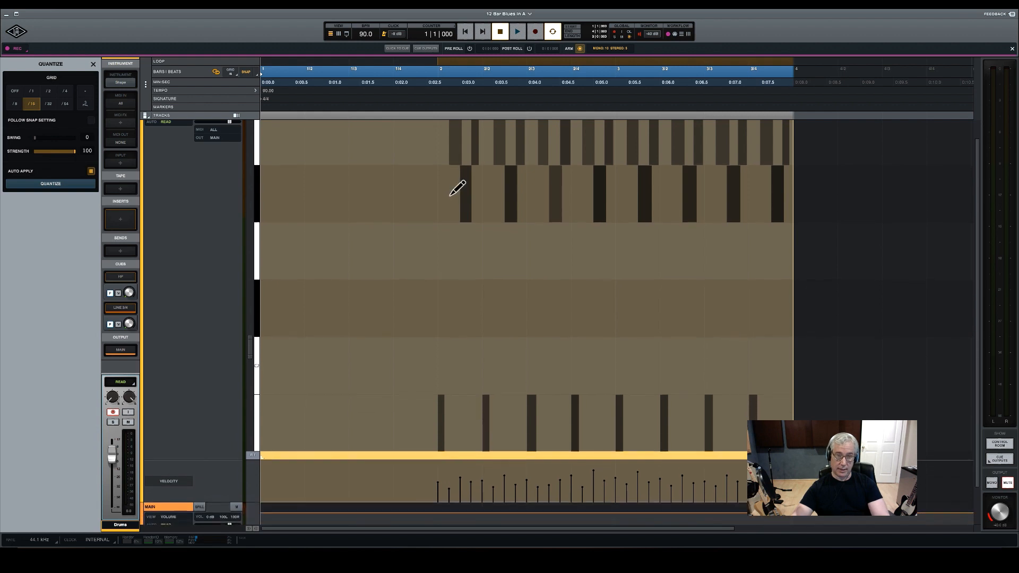
scroll(450, 196, down, 4)
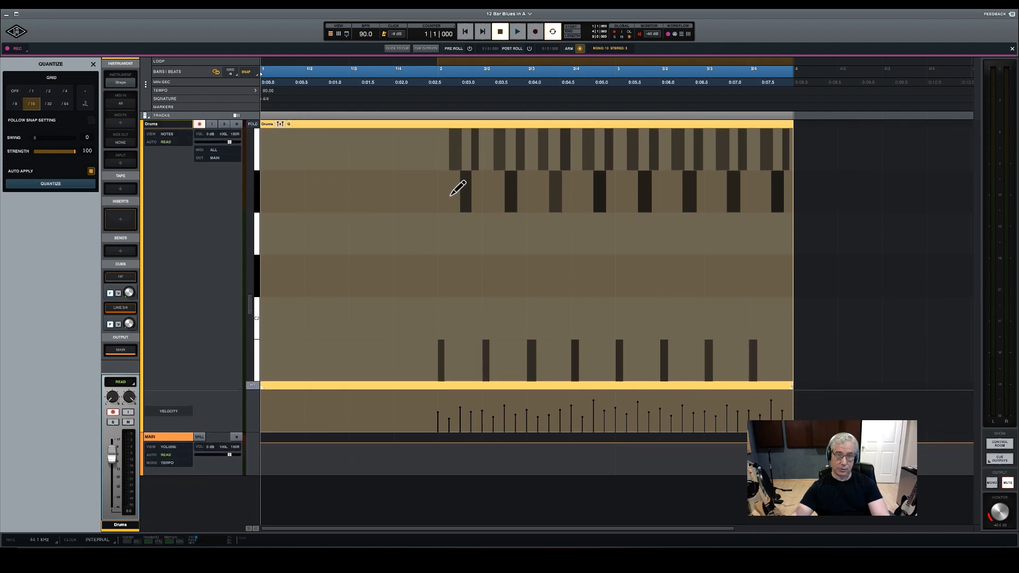
scroll(450, 195, down, 2)
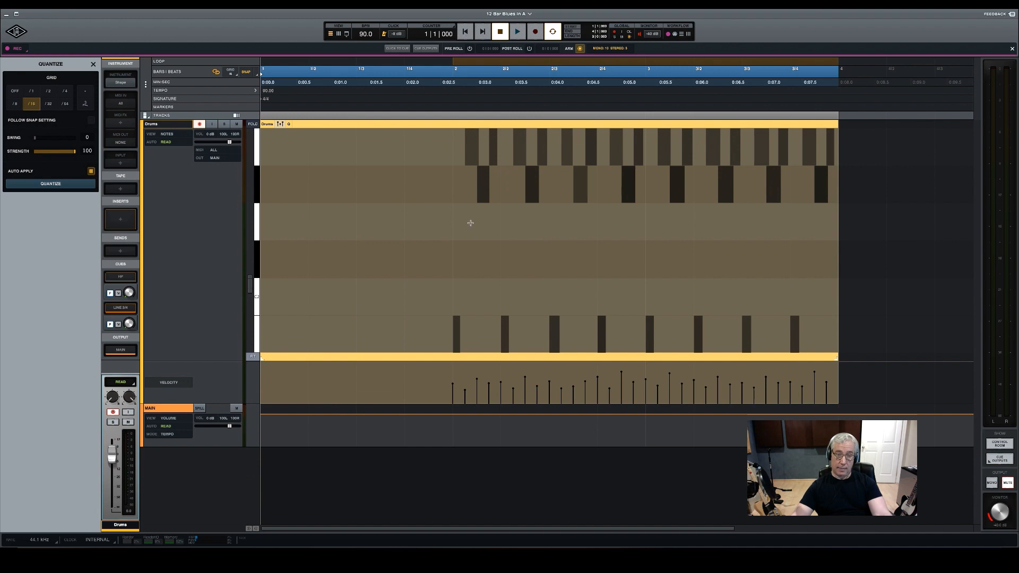
click(256, 156)
click(257, 176)
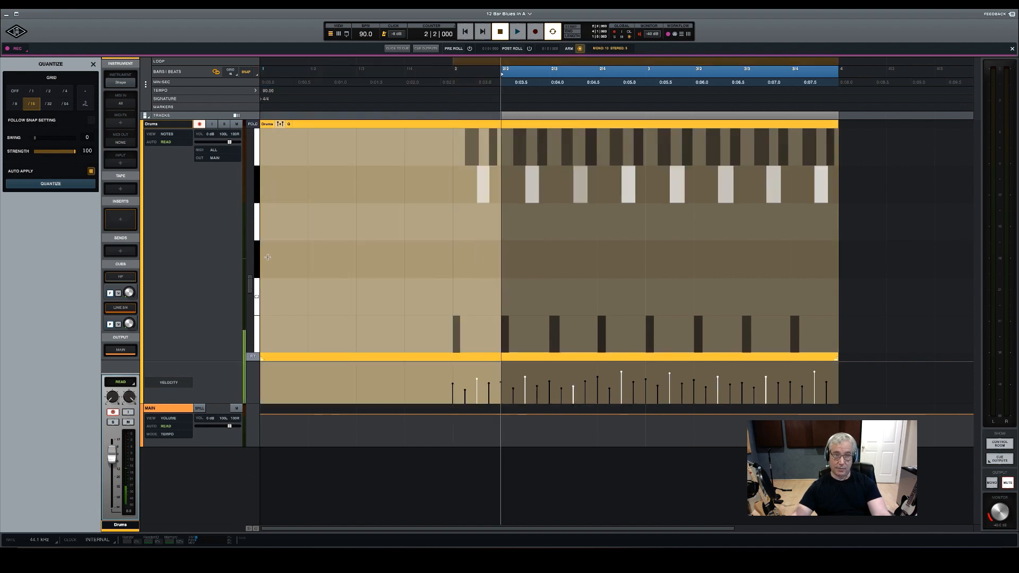
click(256, 335)
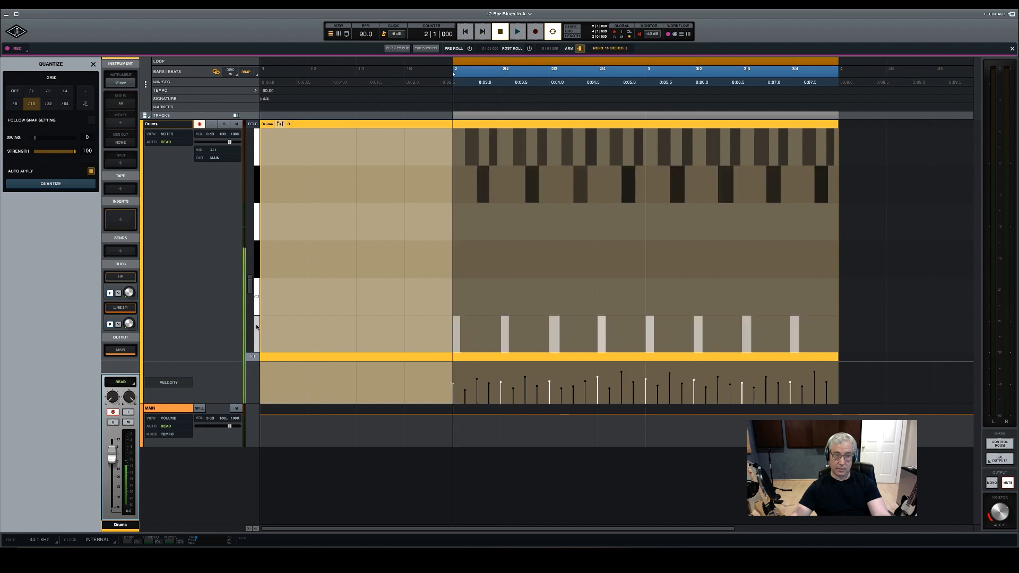
click(258, 179)
click(258, 149)
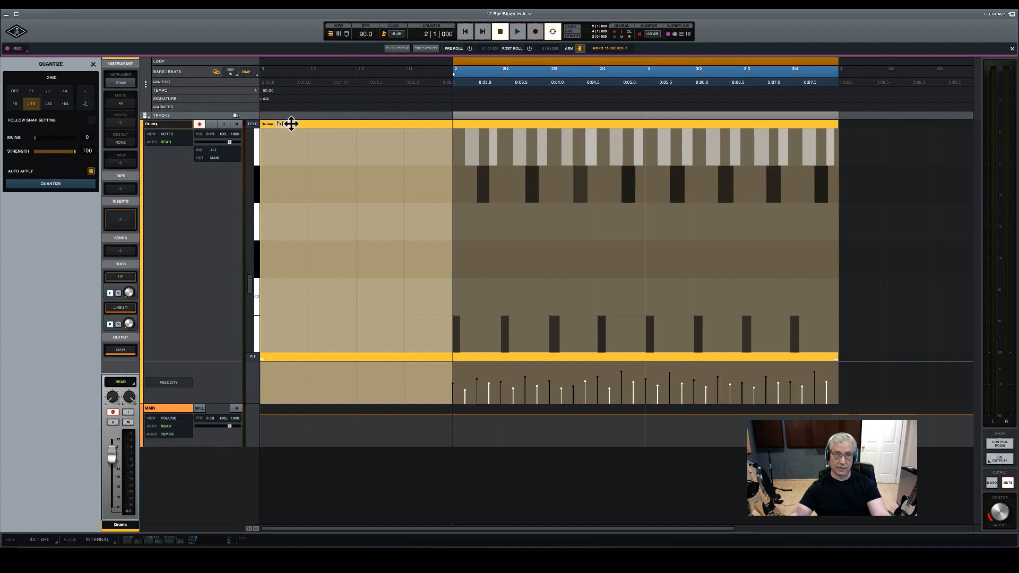
Fold the Drums piano roll to the used notes only and lower the velocities of all E2 notes together
click(257, 140)
click(254, 124)
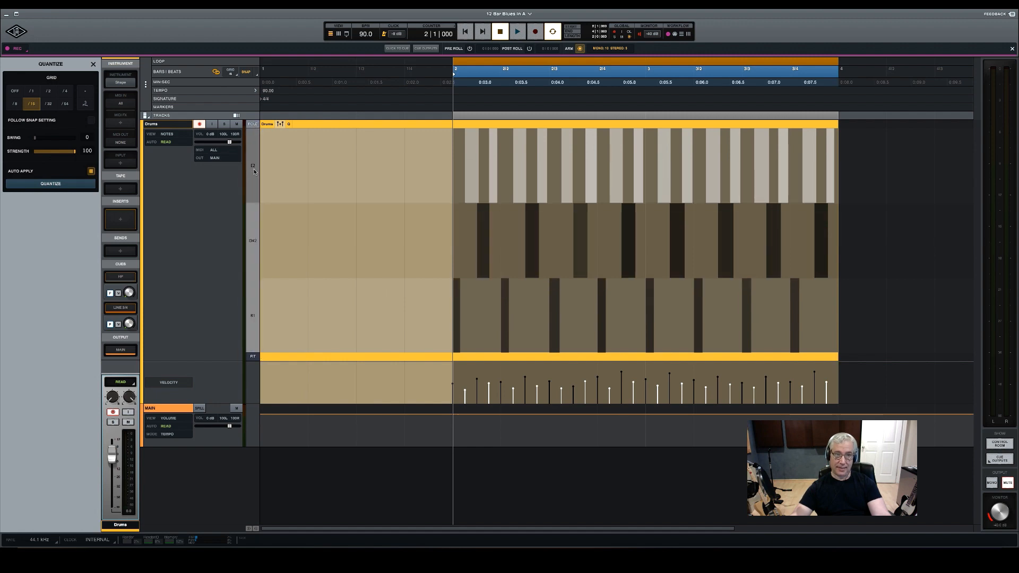
click(254, 234)
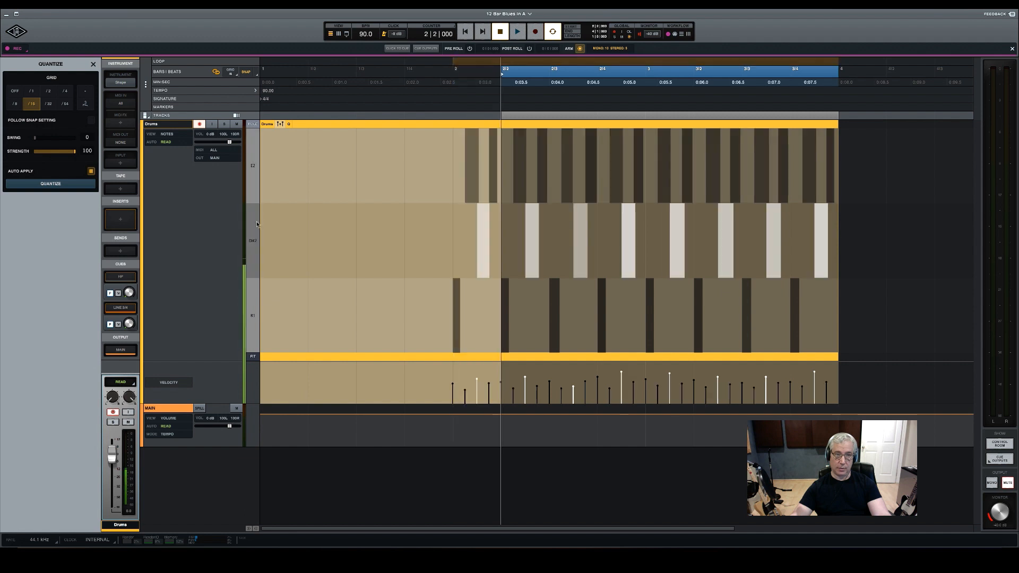
click(255, 307)
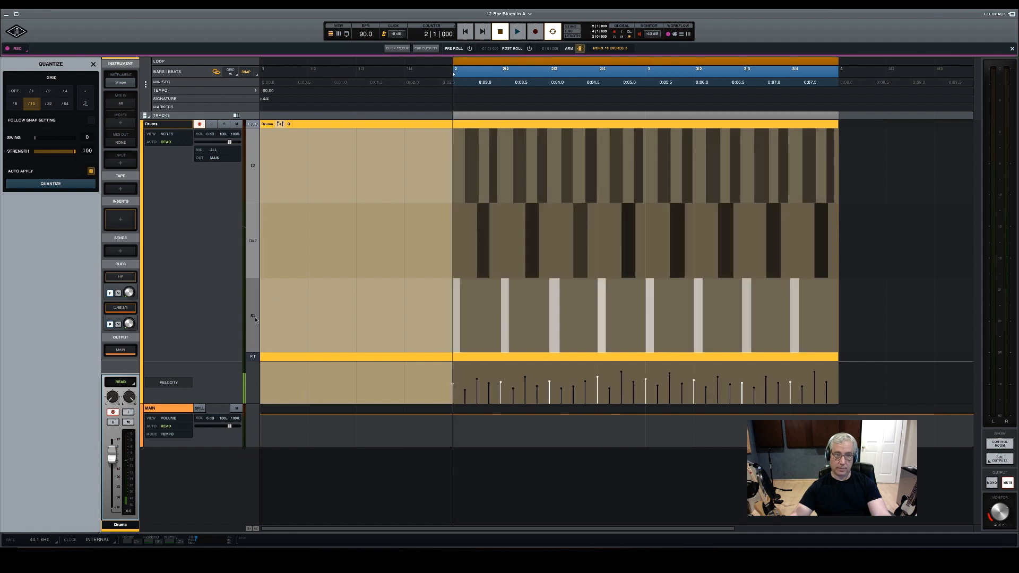
click(254, 240)
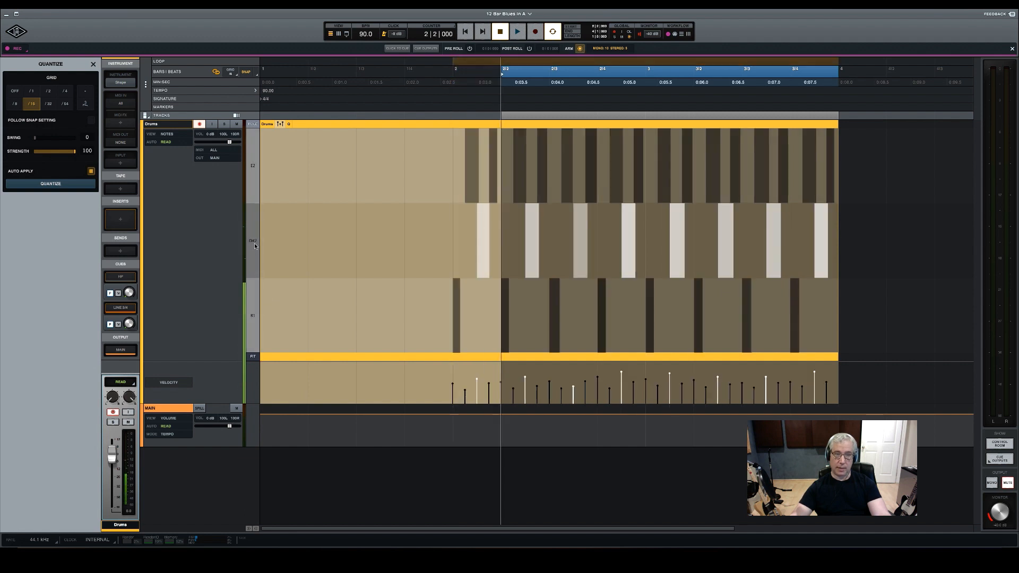
click(252, 170)
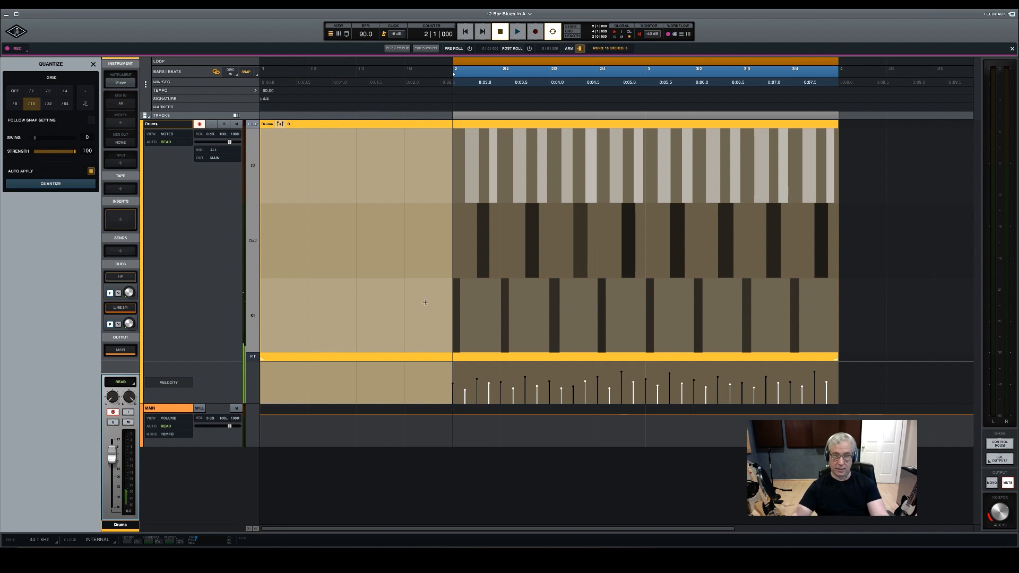
drag(464, 393, 464, 399)
Even out the D#2 velocities in bar 2 by raising the quiet beat 3 note and slightly lowering the beat 4 note
click(254, 242)
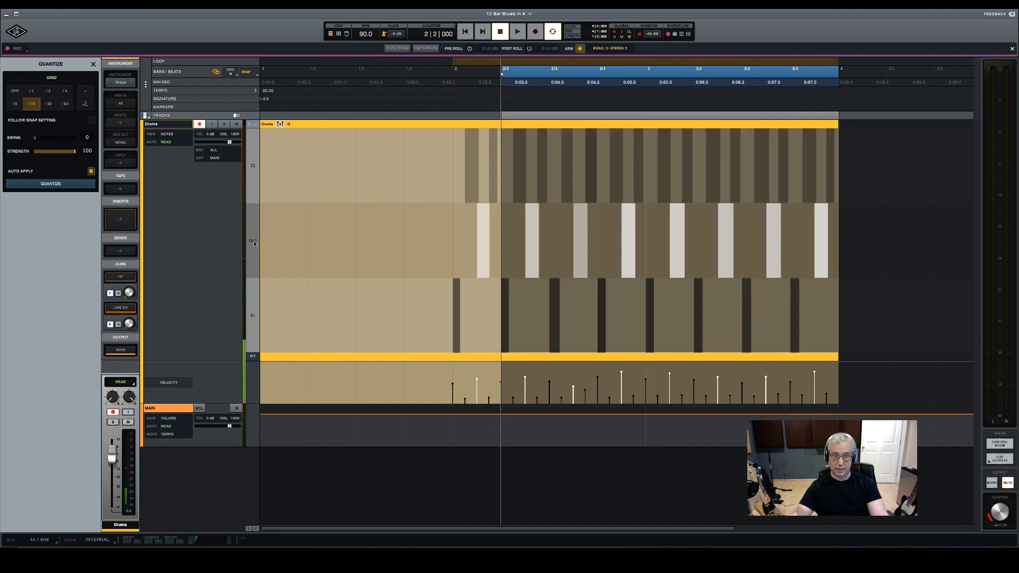
click(580, 386)
click(585, 390)
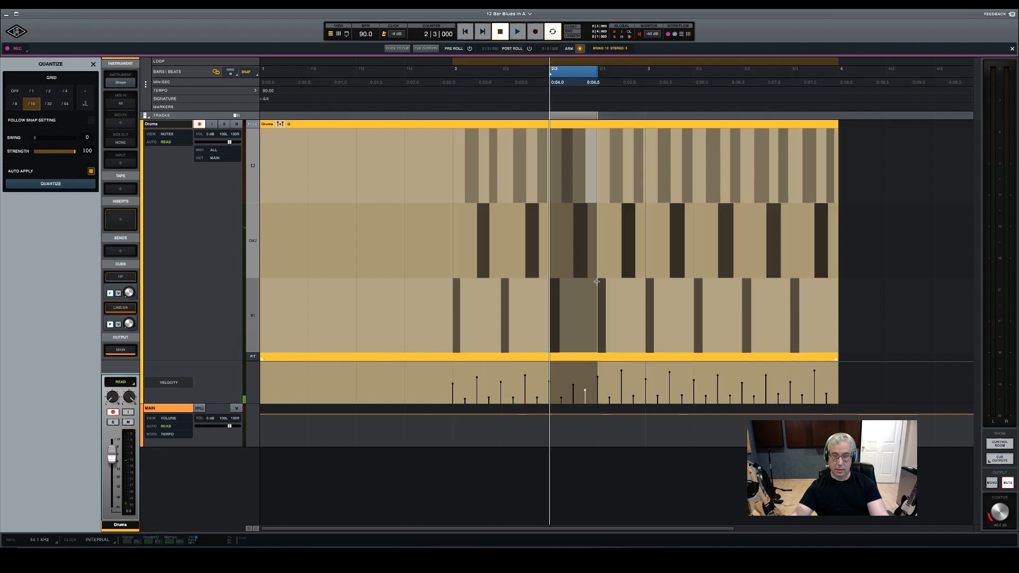
drag(573, 384, 574, 379)
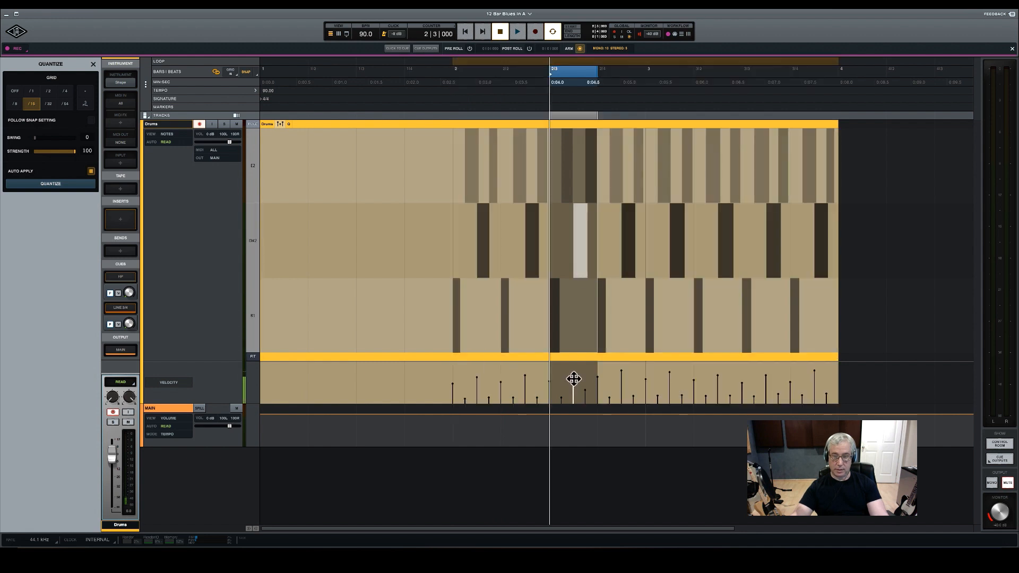
click(626, 275)
drag(621, 368, 621, 375)
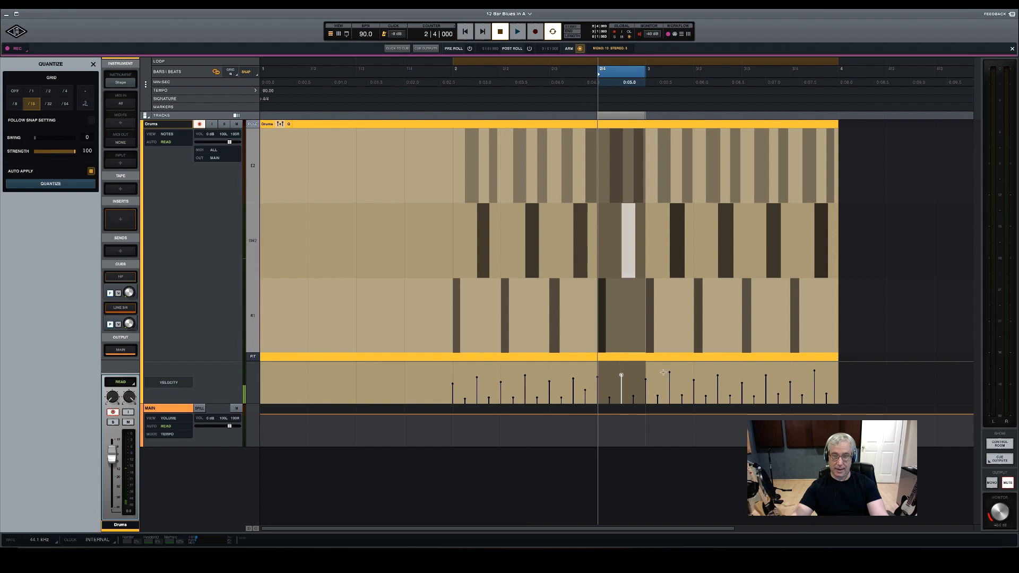
Slightly lower the velocities of the loud D#2 notes on beats 1 and 4 of bar 3, undoing any accidental note move
drag(680, 272, 683, 272)
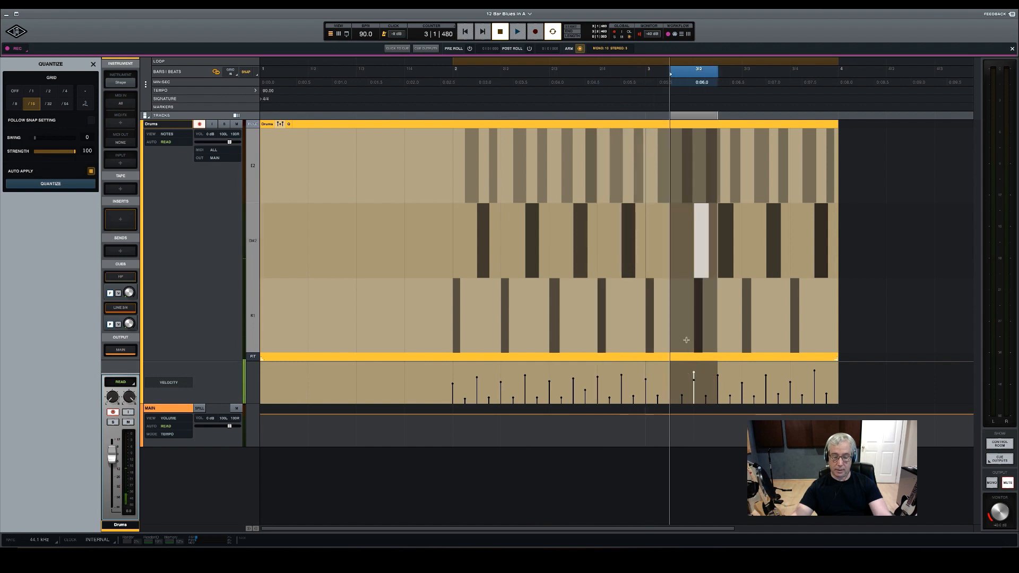
key(ctrl+z)
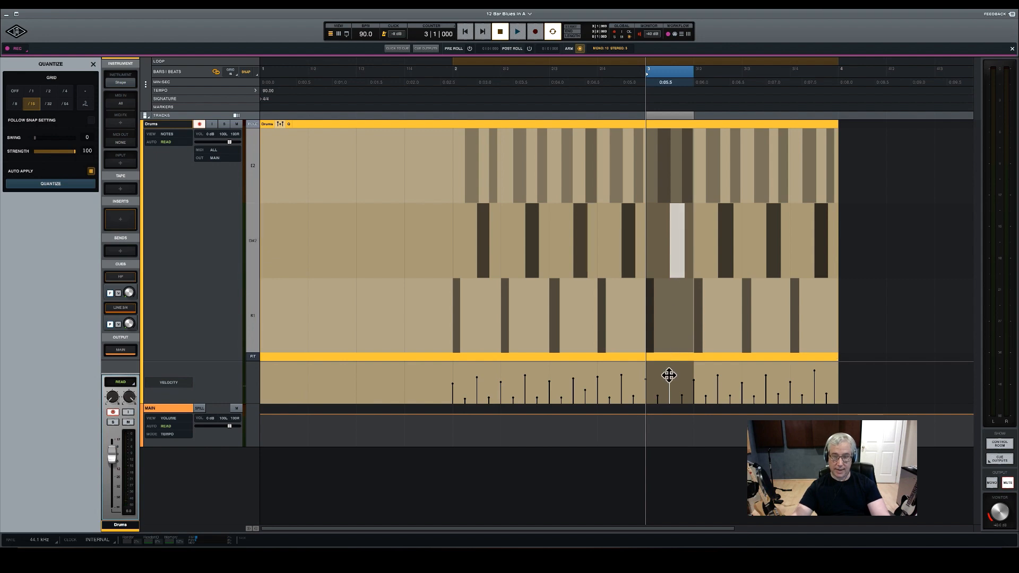
click(813, 370)
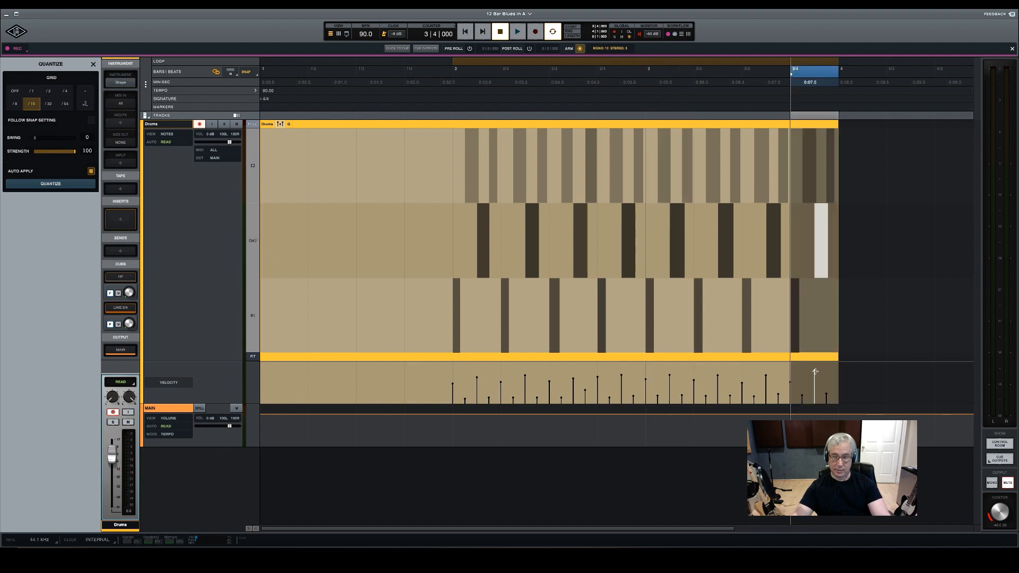
Play the drum pattern from bar 2 to check the adjusted velocities
key(ctrl+a)
key(space)
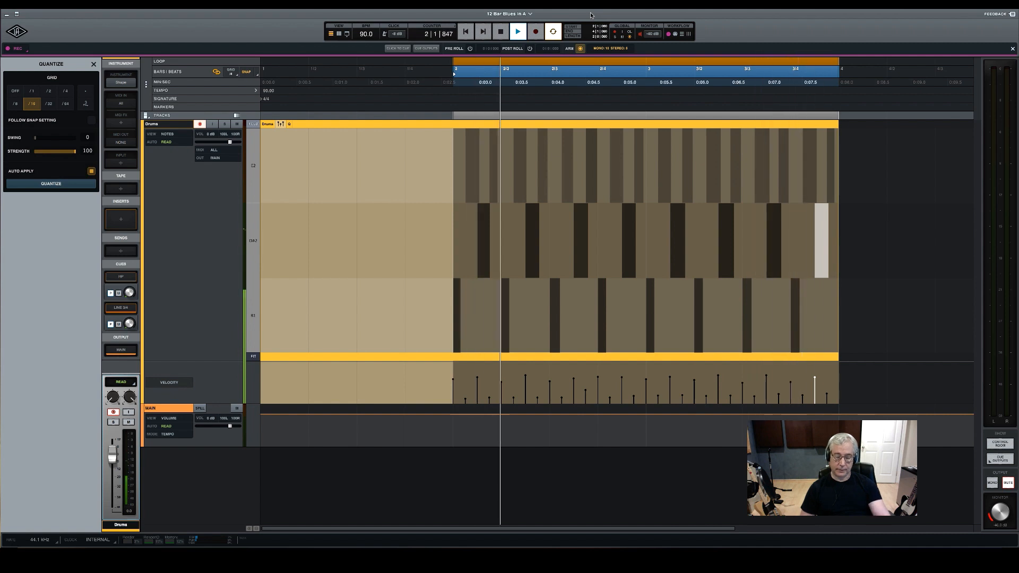
key(space)
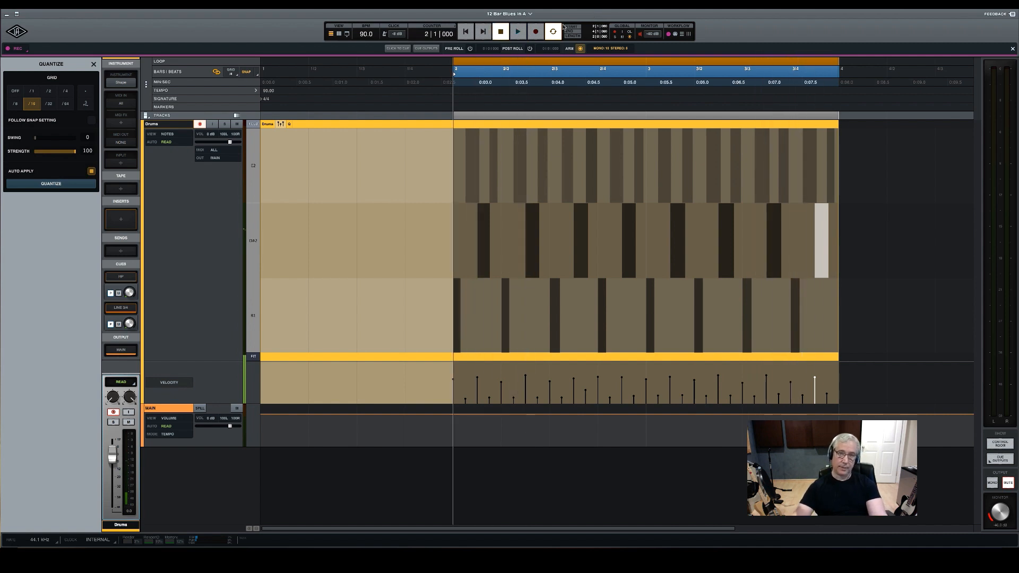
Reduce the Drums track to a compact view of the full clip and hide its velocity lane
click(454, 124)
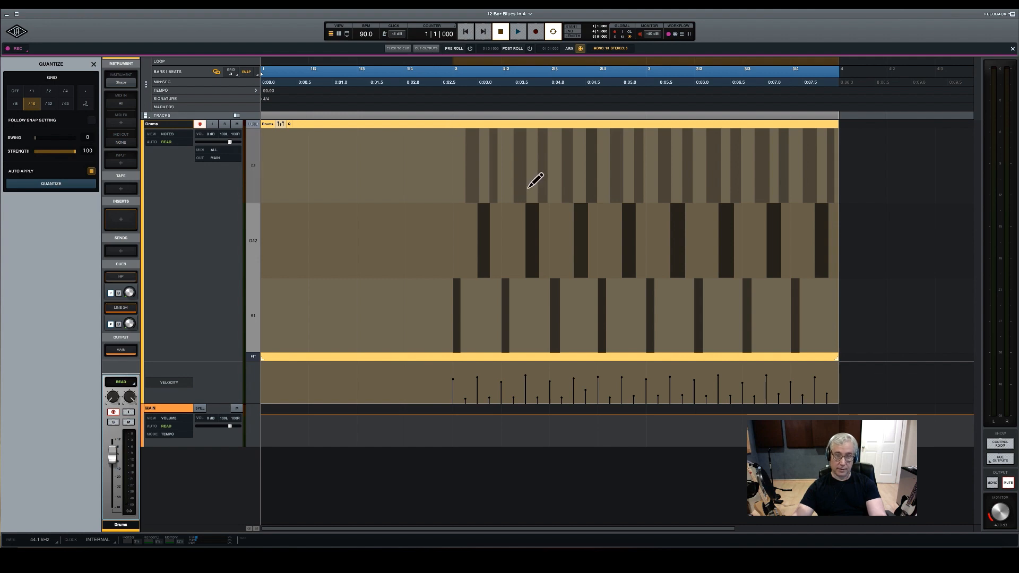
scroll(527, 187, down, 4)
scroll(527, 187, down, 4)
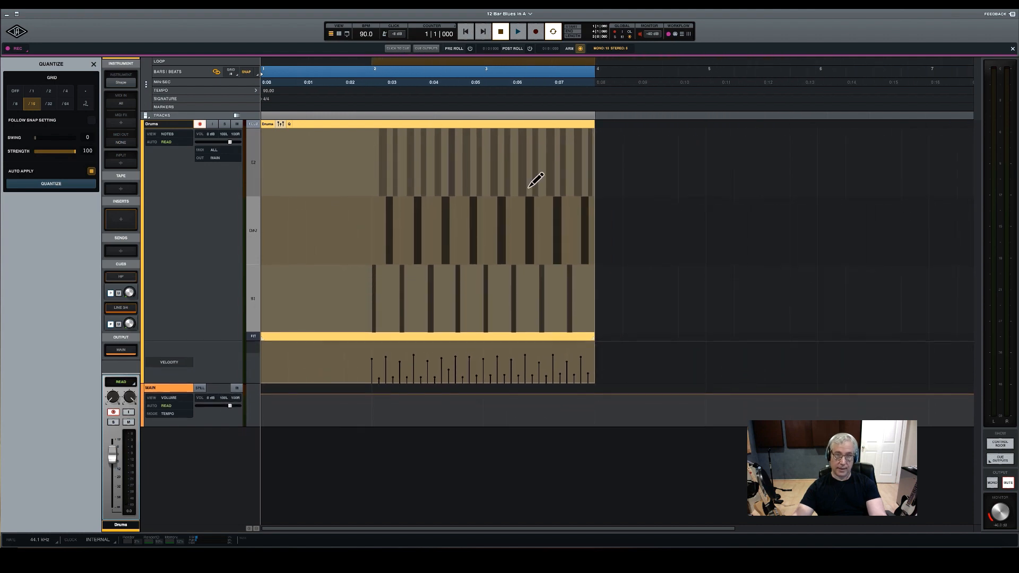
scroll(526, 188, down, 5)
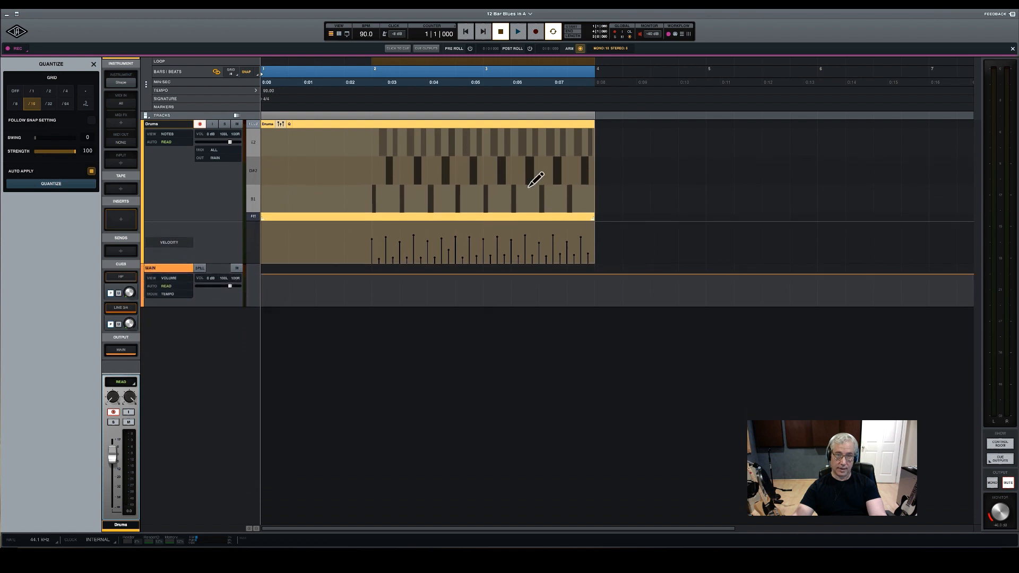
scroll(527, 161, down, 6)
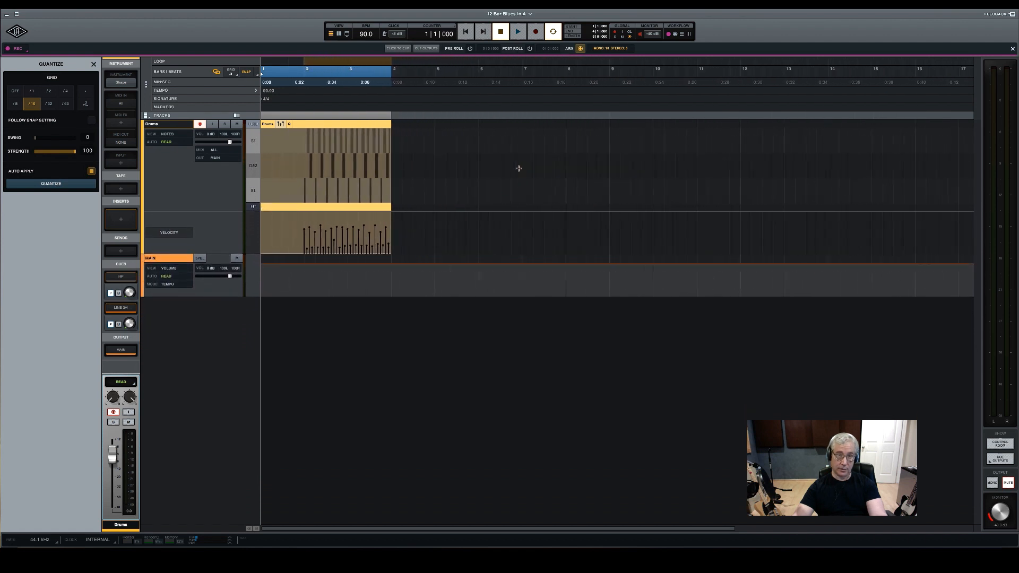
scroll(527, 162, down, 5)
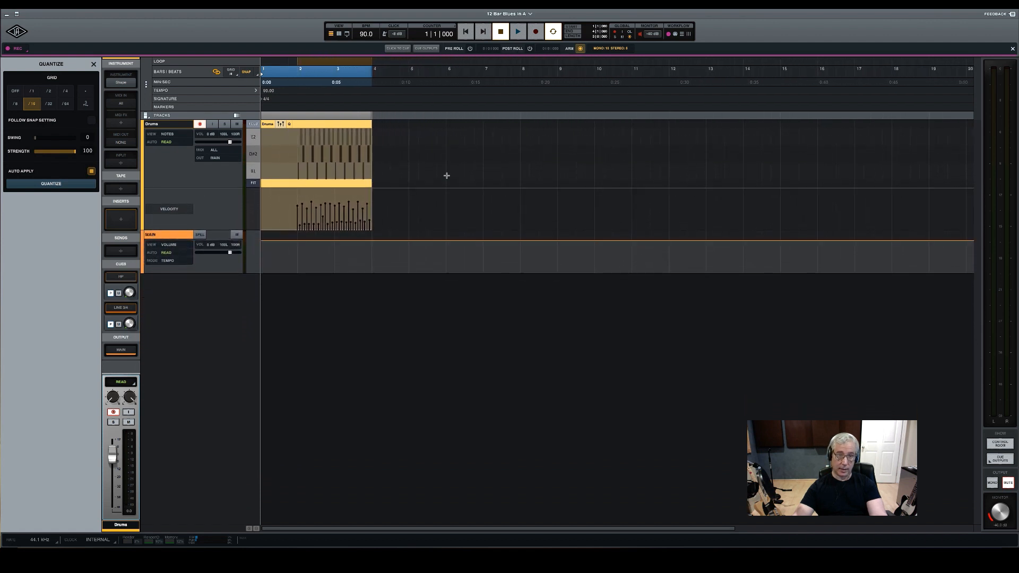
double_click(322, 123)
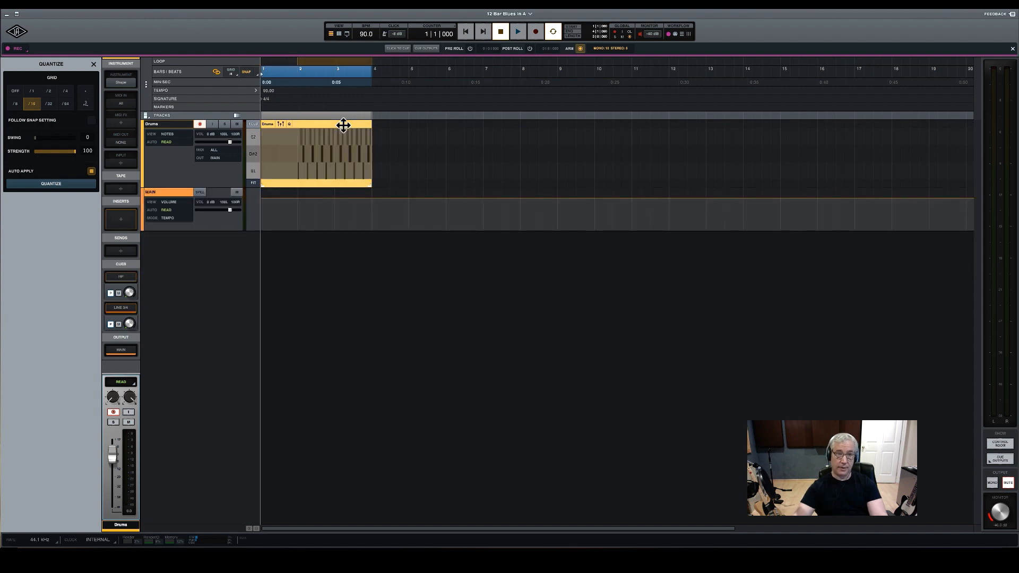
Split the Drums clip at bar 2 and delete the empty part in bar 1
click(301, 81)
key(t)
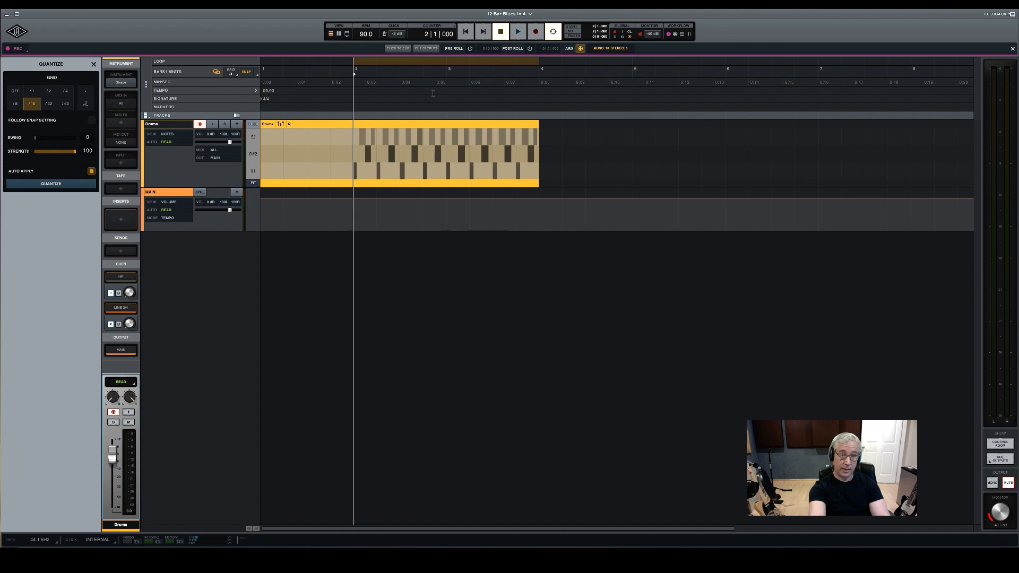
key(b)
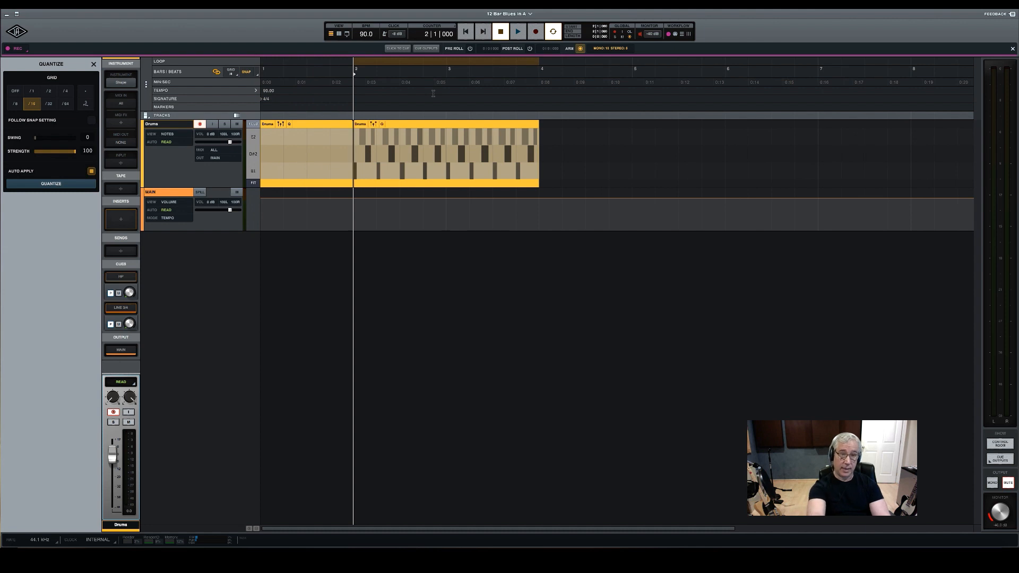
click(450, 124)
click(335, 124)
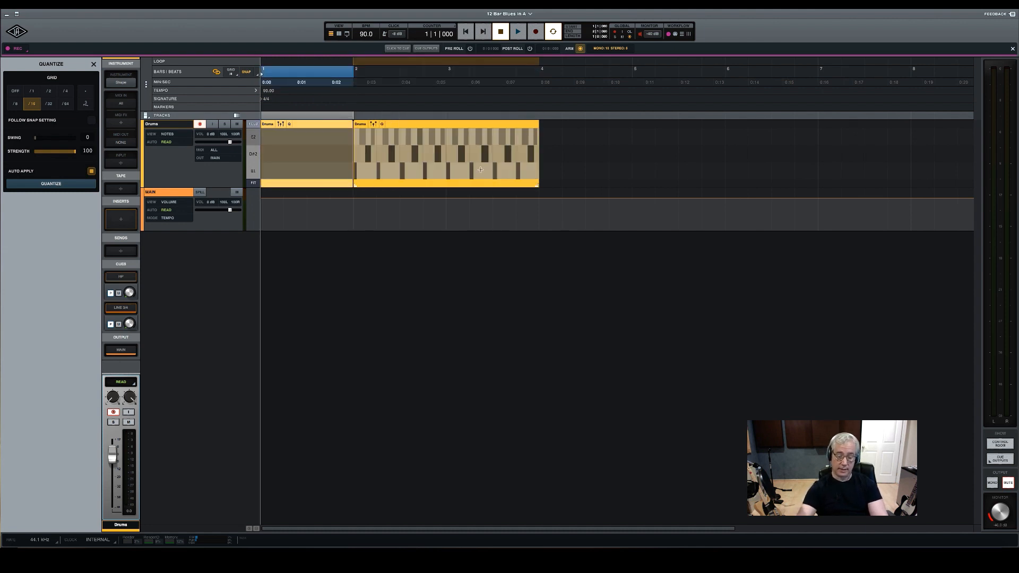
key(Delete)
Duplicate the two-bar Drums clip so that the copy directly follows it from bar 4
click(442, 124)
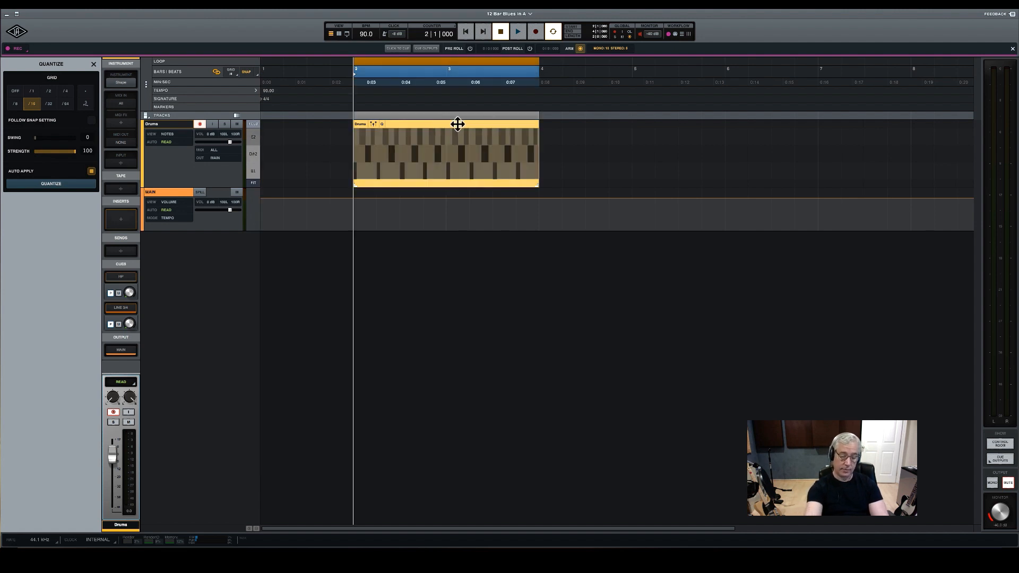
key(ctrl+d)
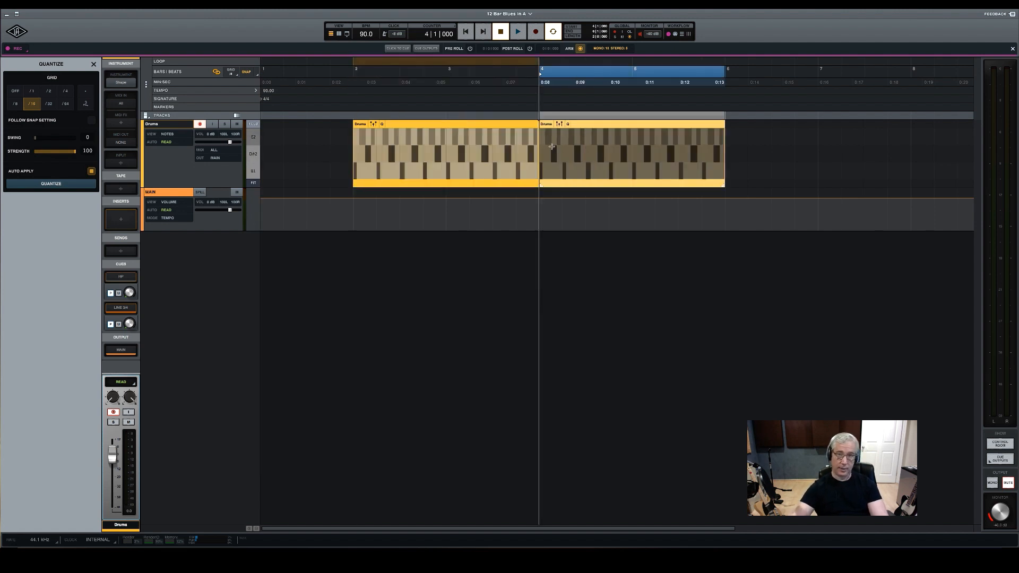
scroll(570, 154, down, 3)
scroll(568, 154, up, 3)
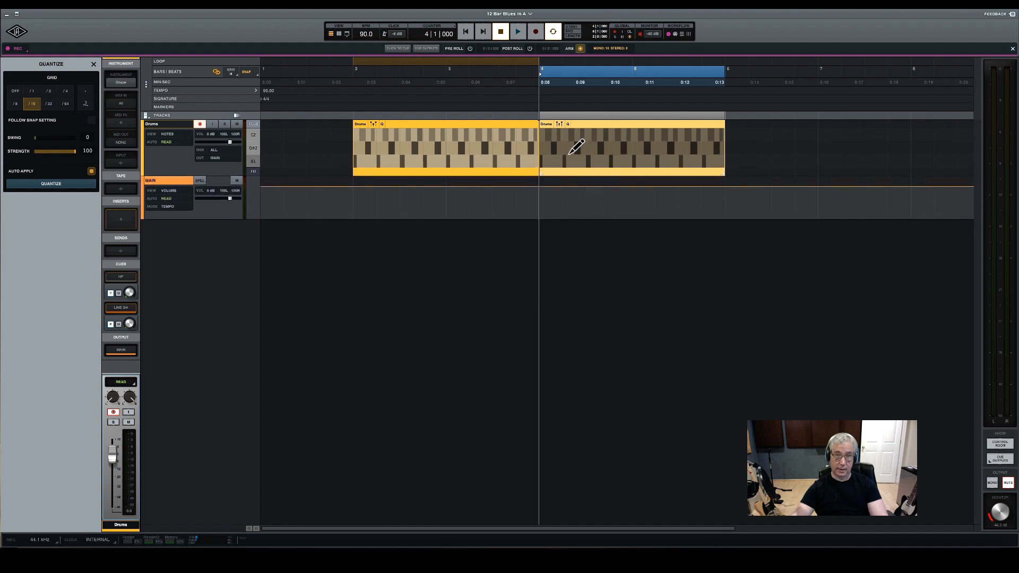
Duplicate the second two-bar Drums clip repeatedly until the clips fill the track from bar 2 to bar 14
scroll(568, 154, down, 1)
scroll(568, 154, down, 6)
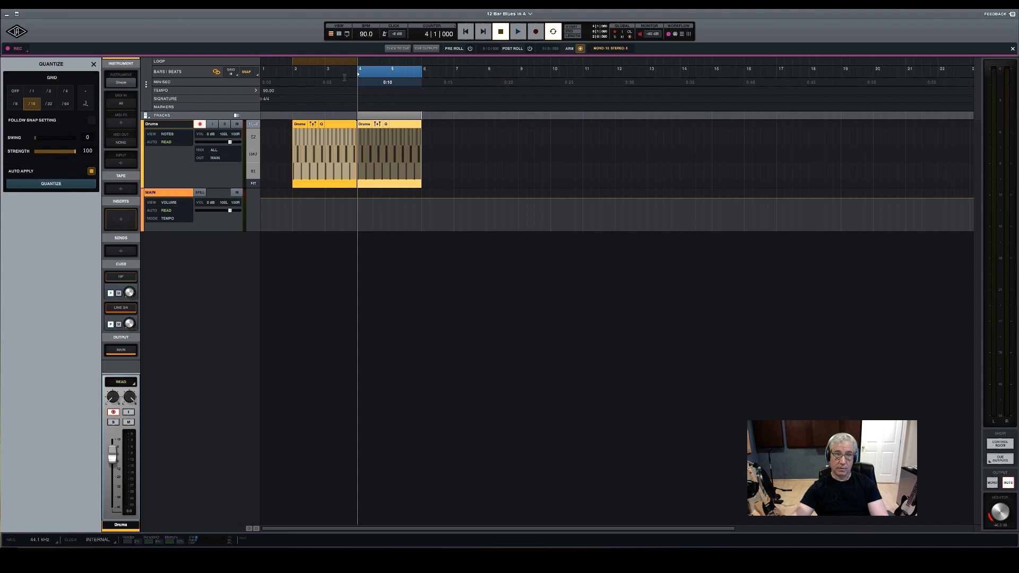
click(293, 71)
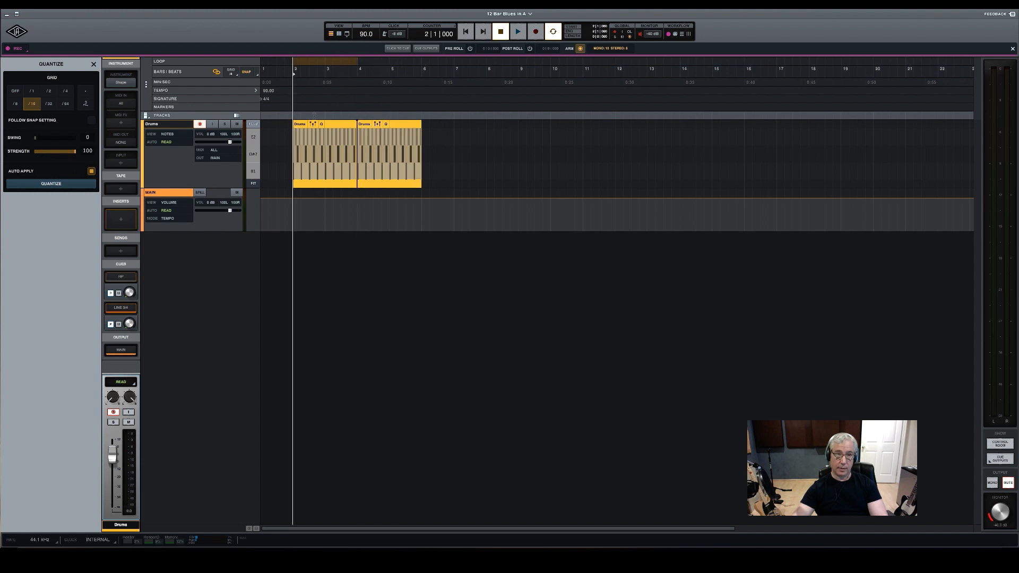
click(679, 69)
click(314, 72)
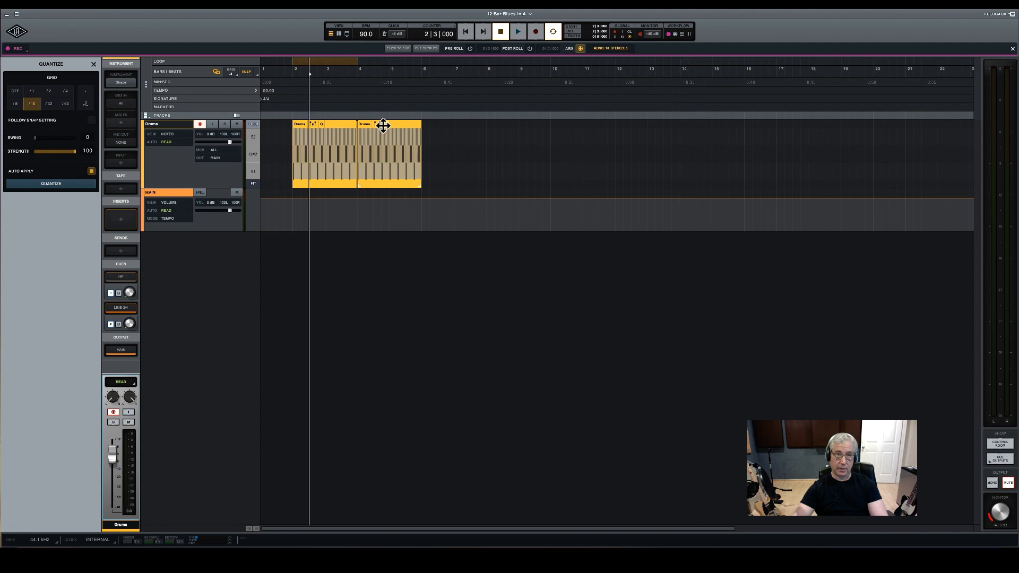
click(399, 124)
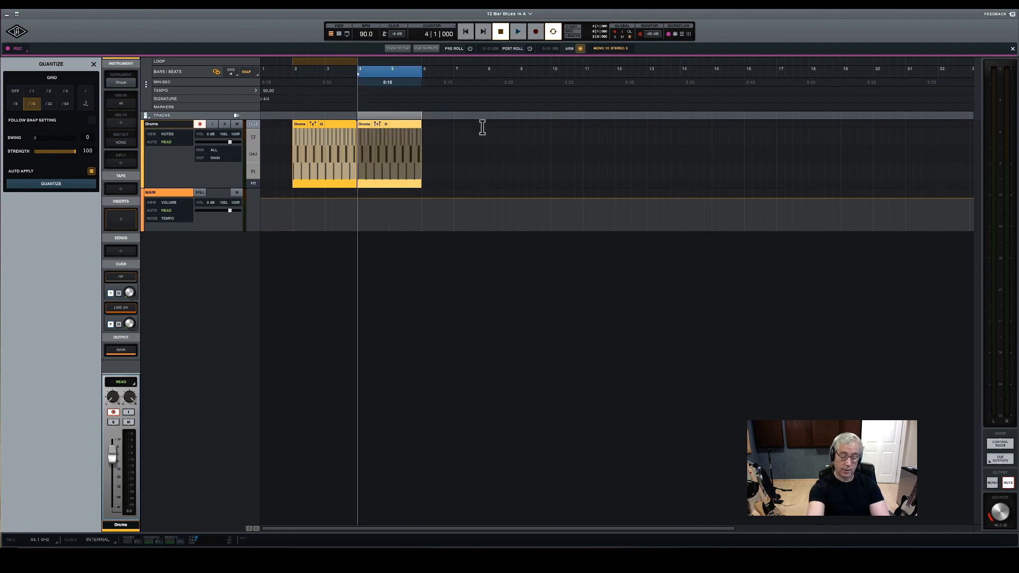
key(ctrl+d)
key(ctrl+d)
key(ctrl+d)
key(ctrl+d)
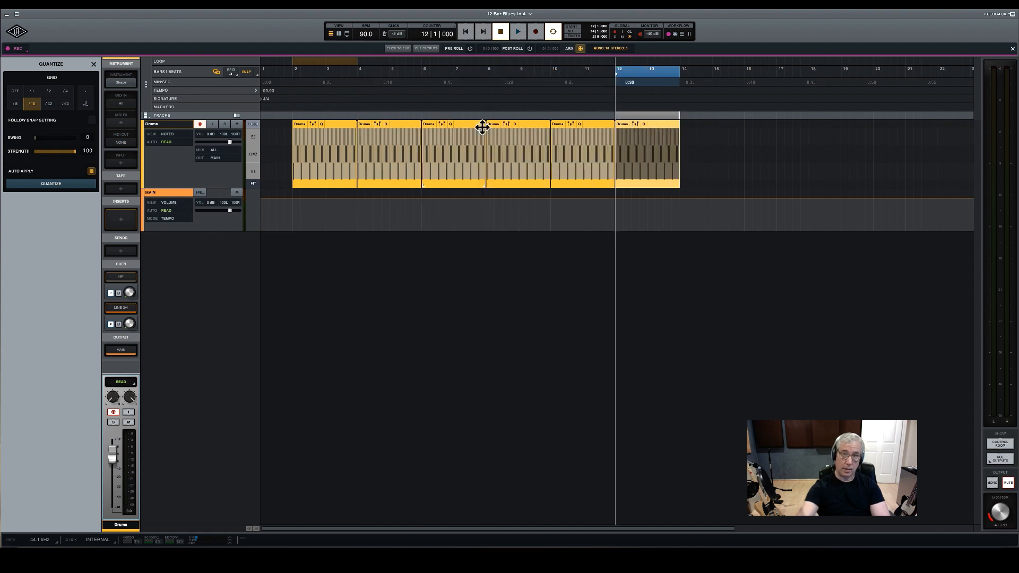
Extend the loop range to span bar 2 to bar 14 and play the drum part from bar 2
drag(354, 60, 680, 63)
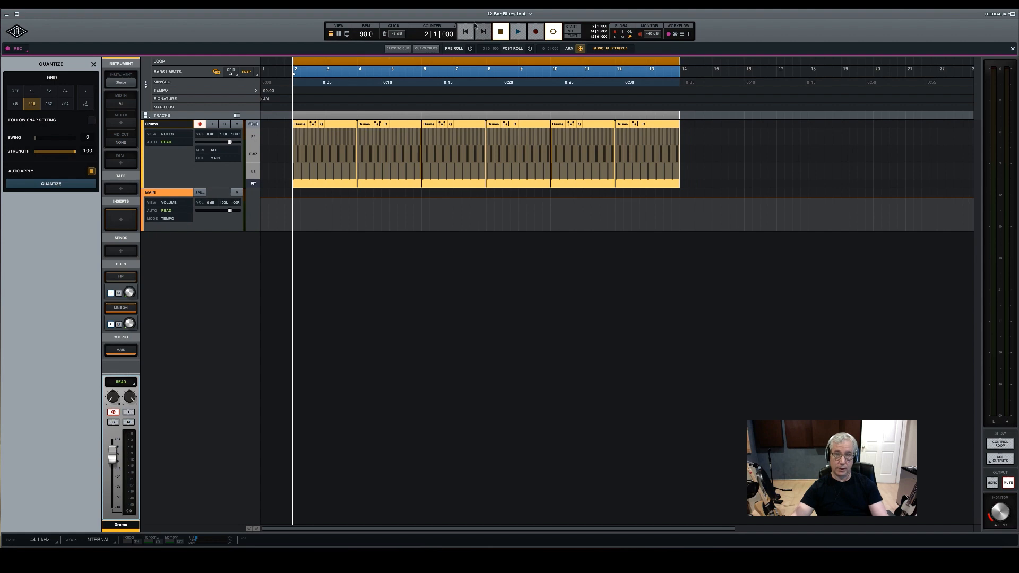
key(space)
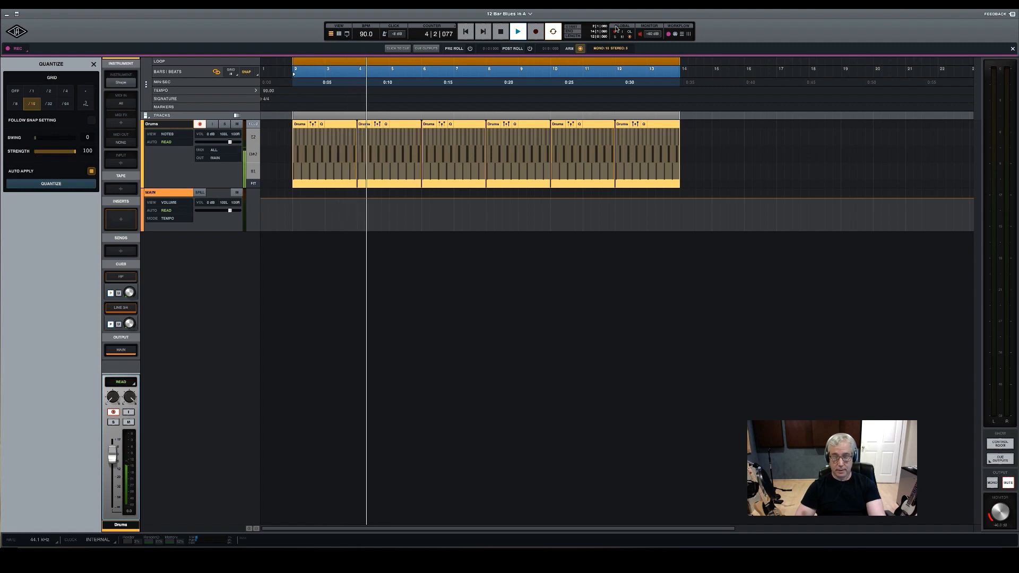
key(space)
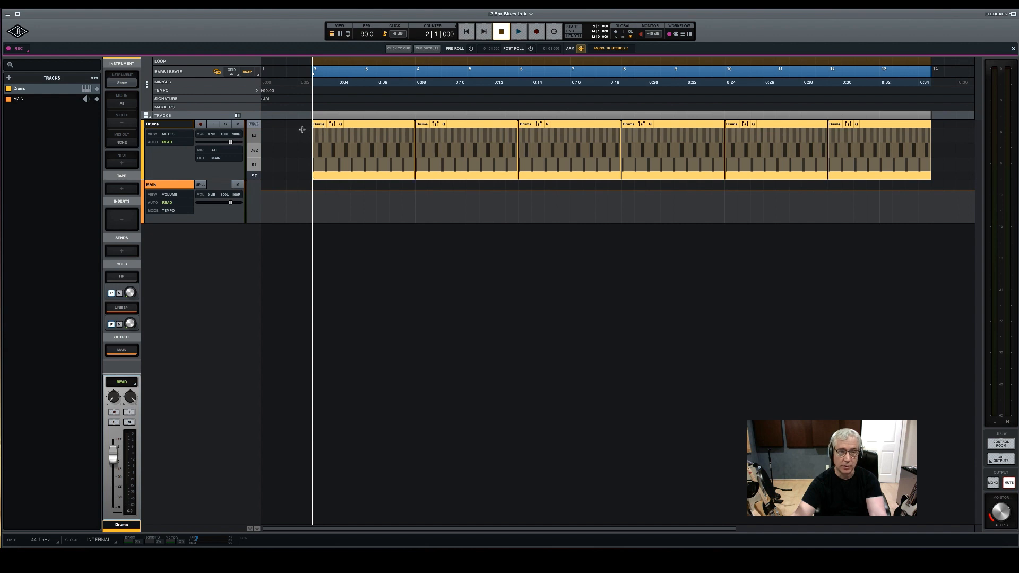
Copy the drum pattern in bar 2 and paste it into the empty bar 1
drag(302, 129, 364, 154)
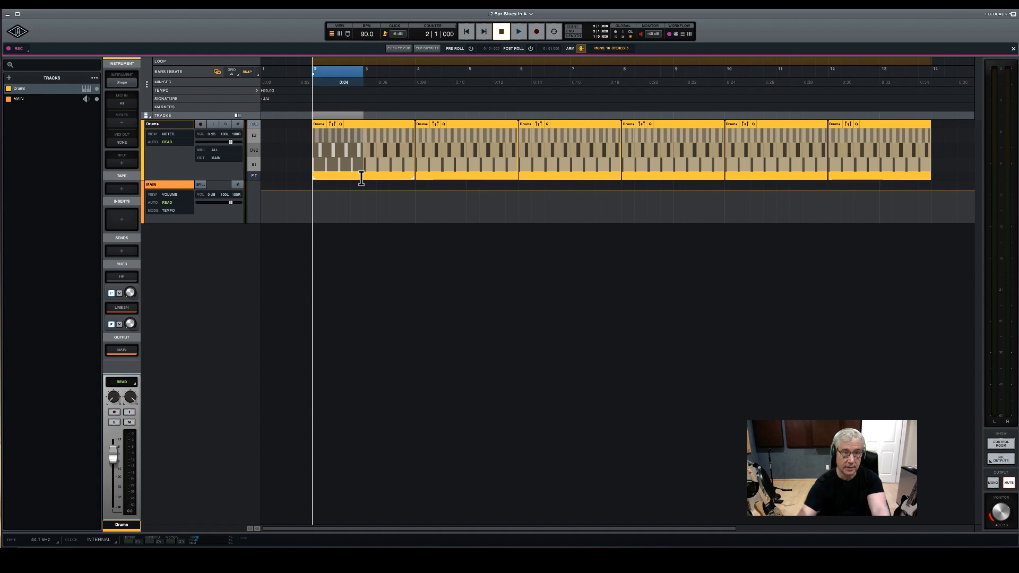
key(Return)
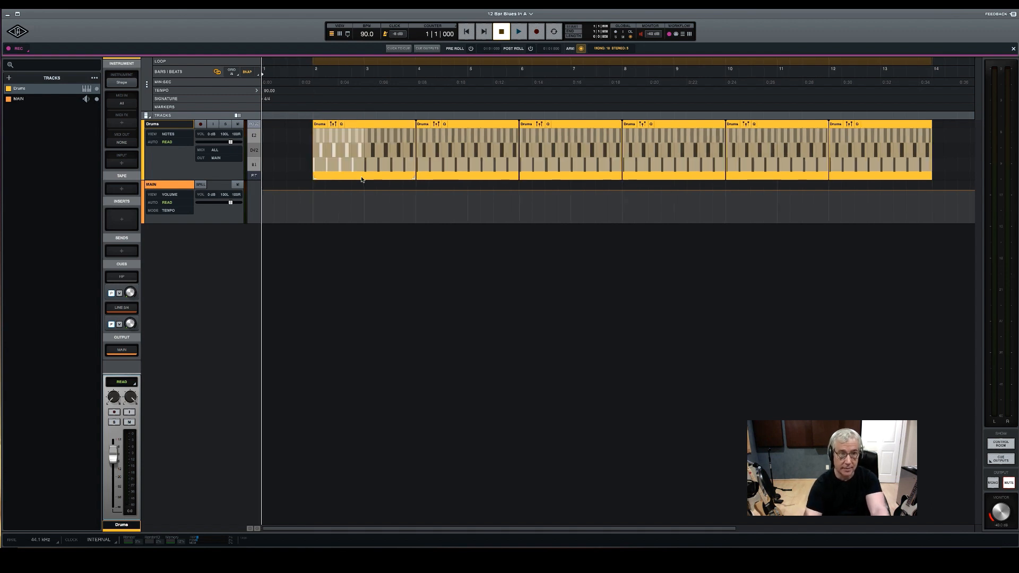
key(ctrl+v)
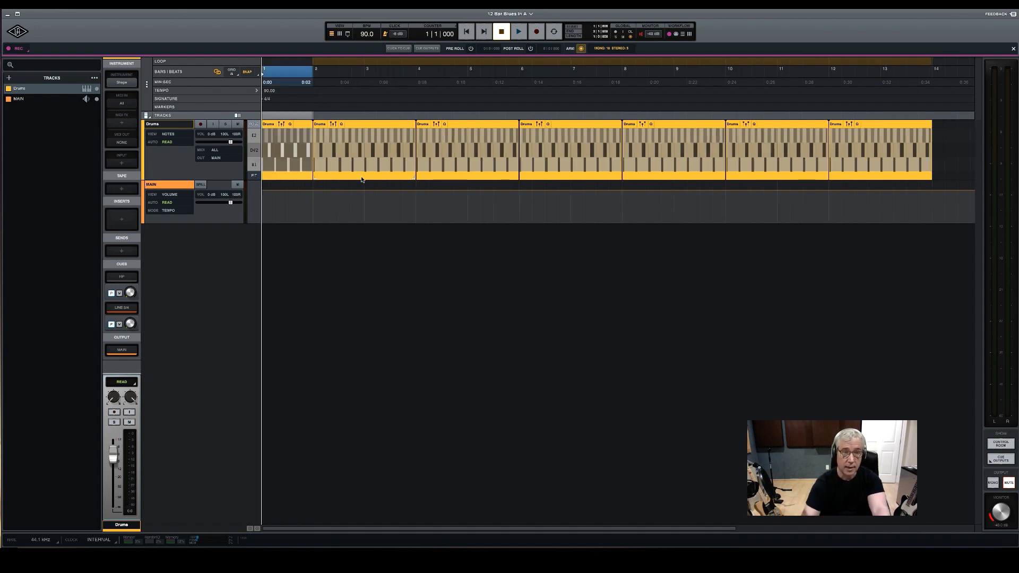
Extend the loop range's start back to bar 1 and play the drums from there, returning to bar 1 when stopped
click(339, 62)
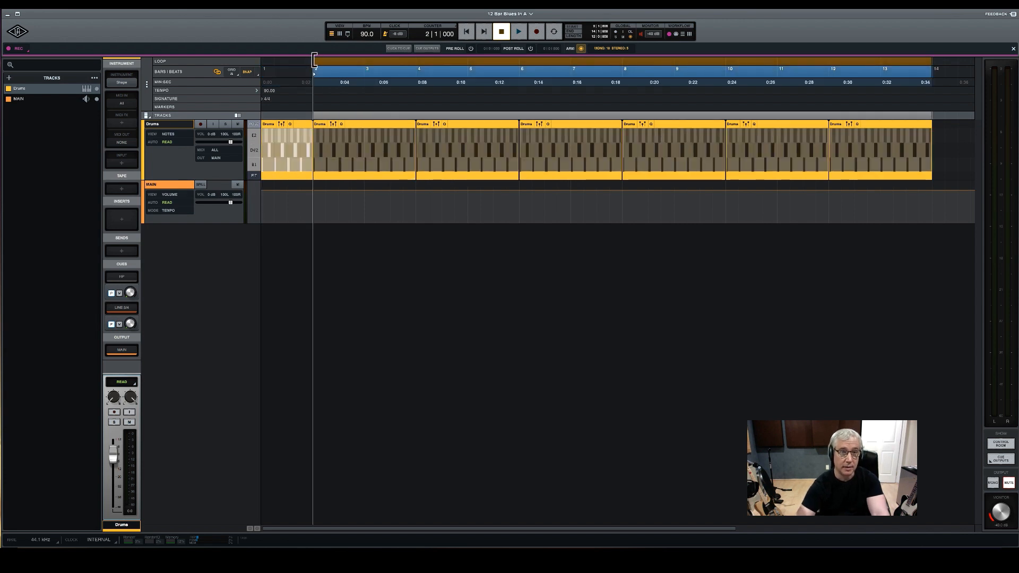
drag(312, 62, 261, 61)
key(space)
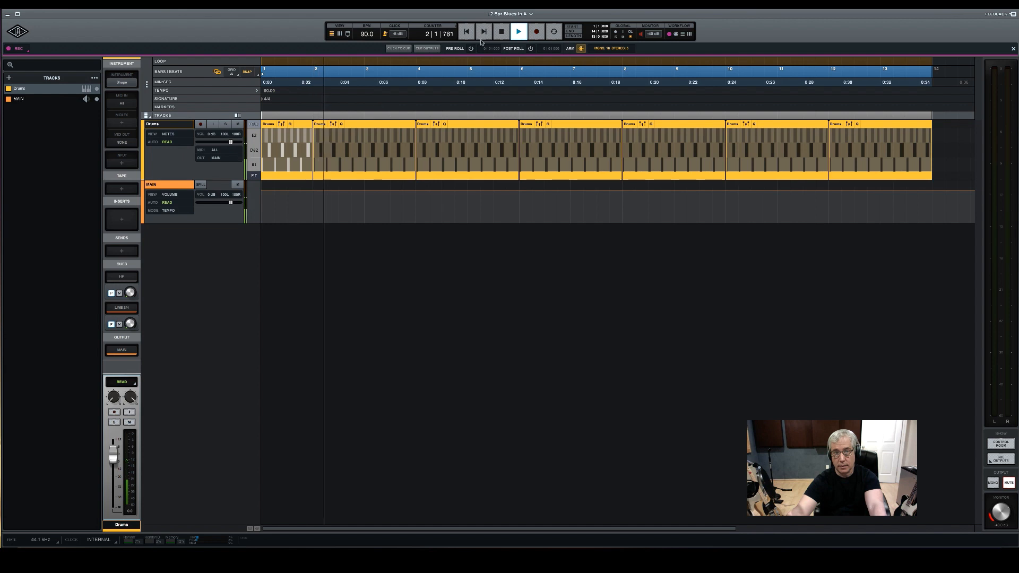
click(502, 32)
click(501, 32)
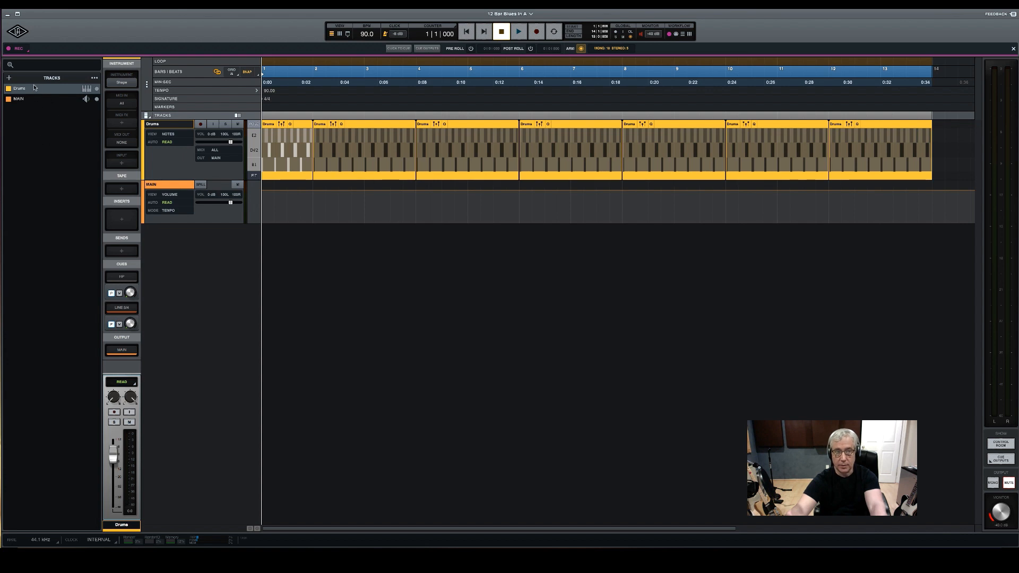
Create one mono audio track named Bass
click(9, 78)
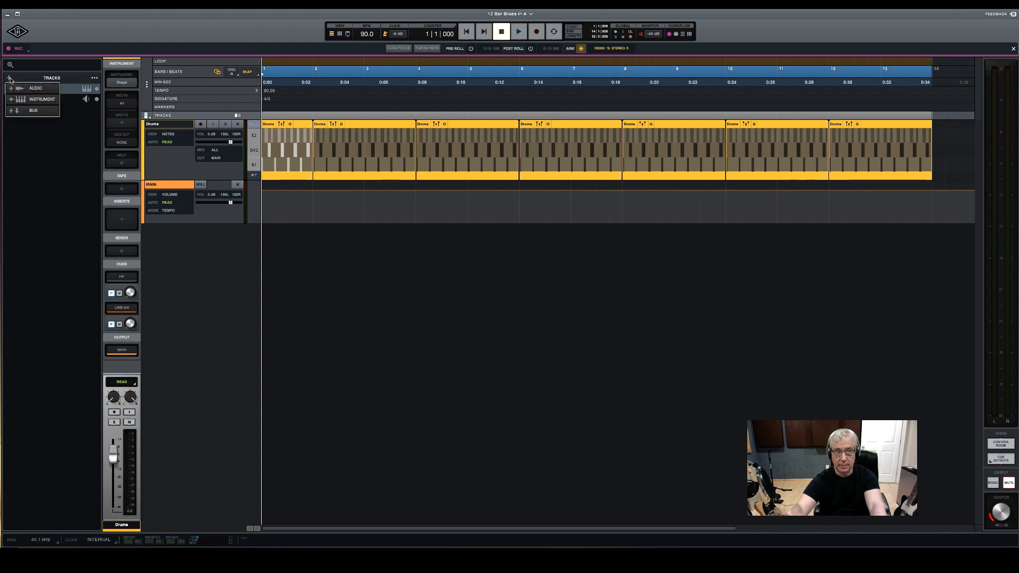
click(36, 89)
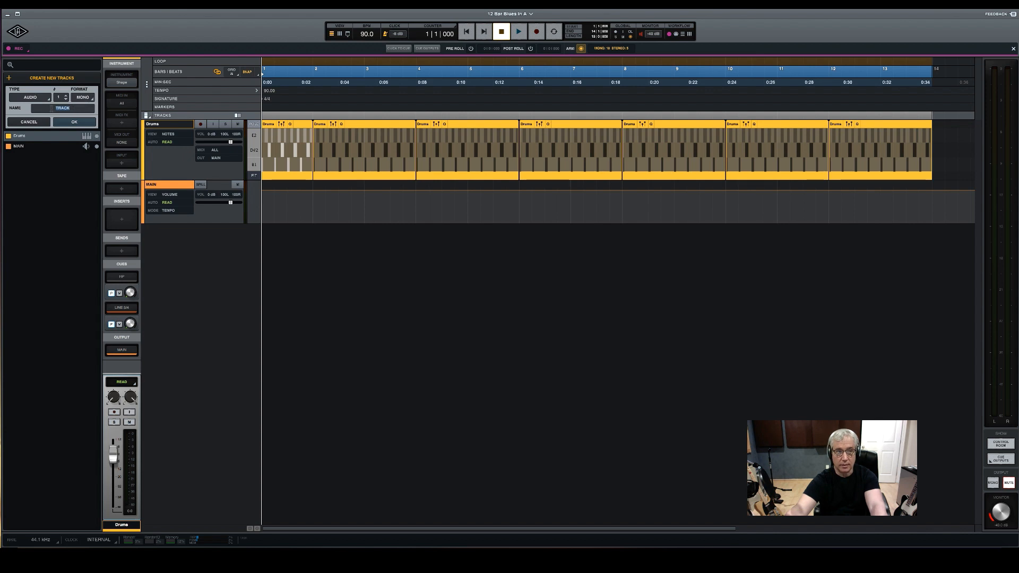
text(Bass)
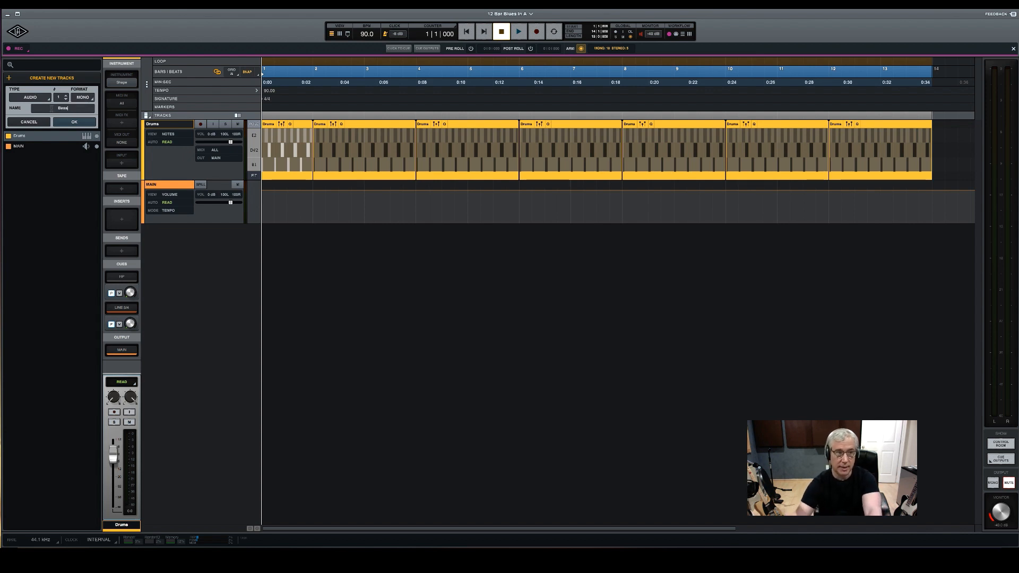
click(78, 123)
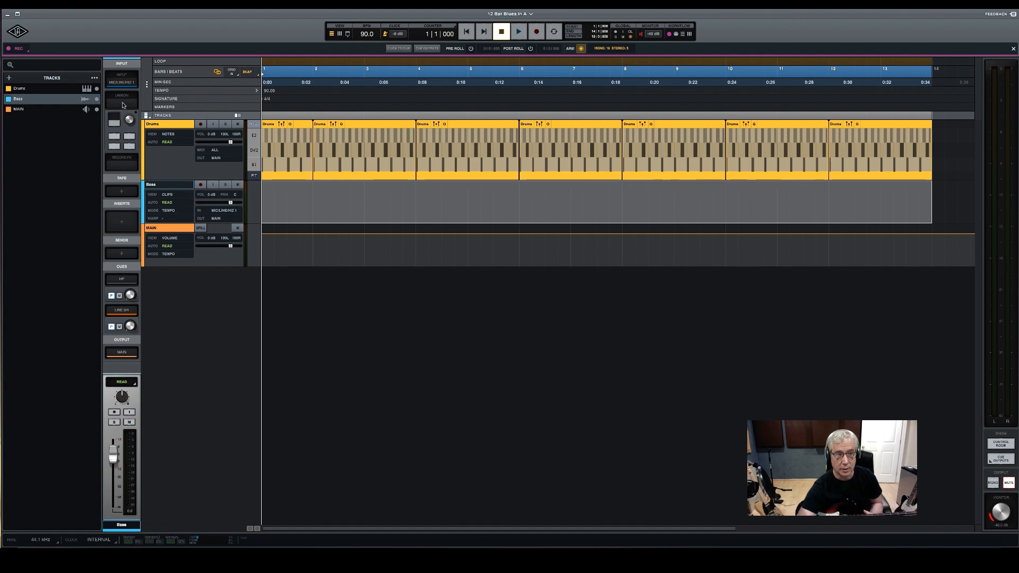
Arm the Bass track for recording and load the Ampeg SVTVR Classic as its Unison plug-in
click(200, 184)
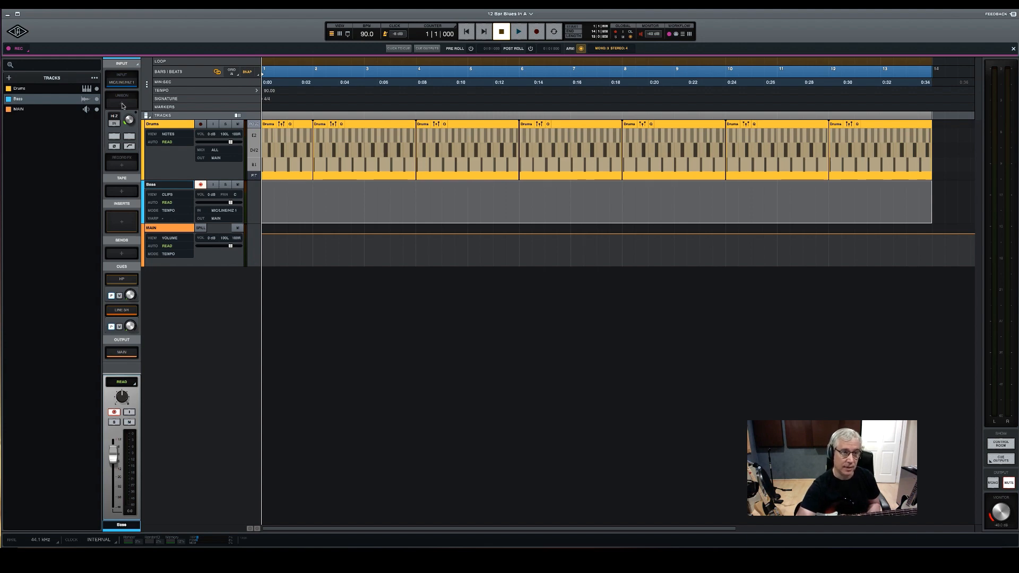
click(123, 104)
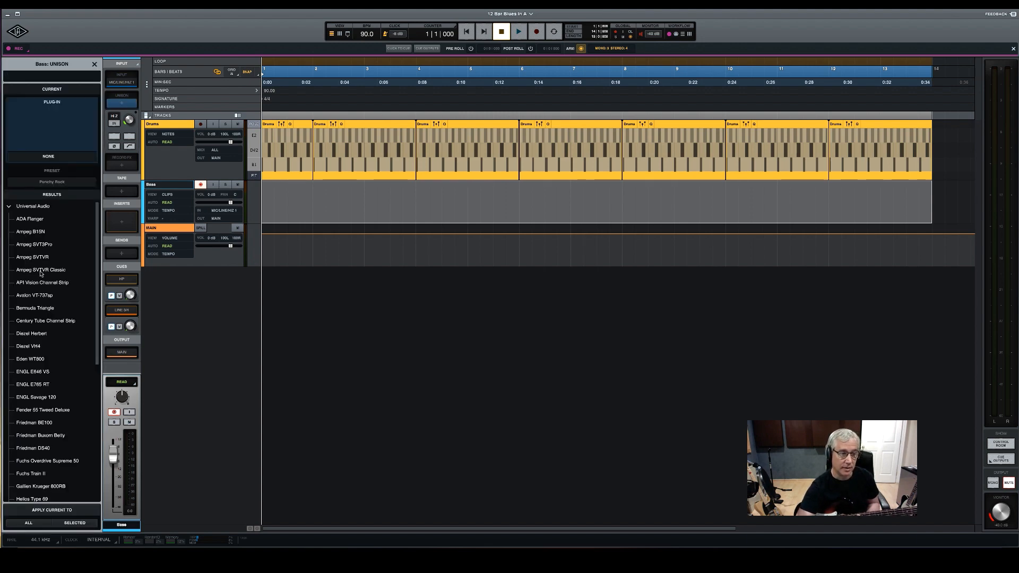
scroll(41, 273, down, 1)
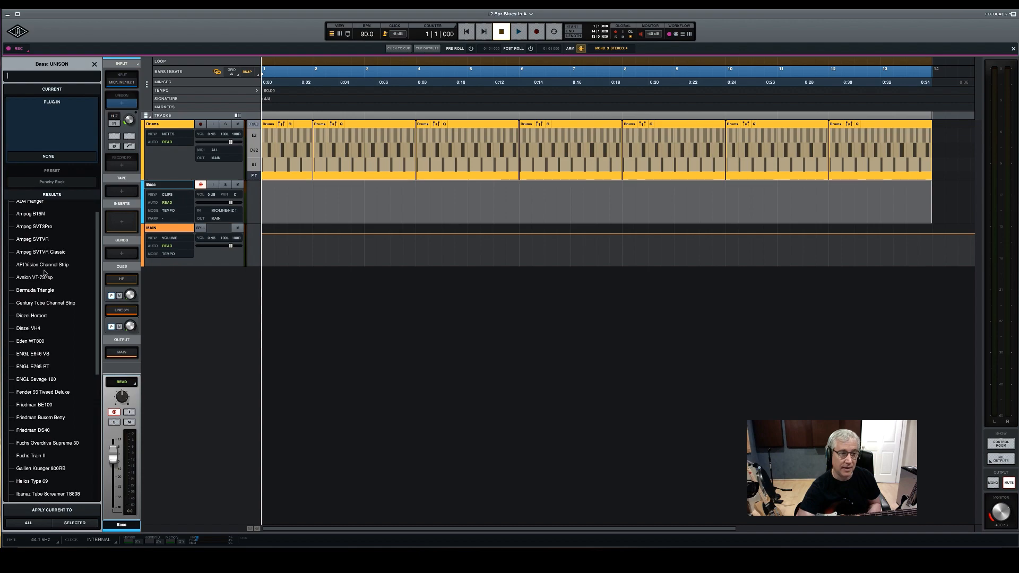
click(50, 253)
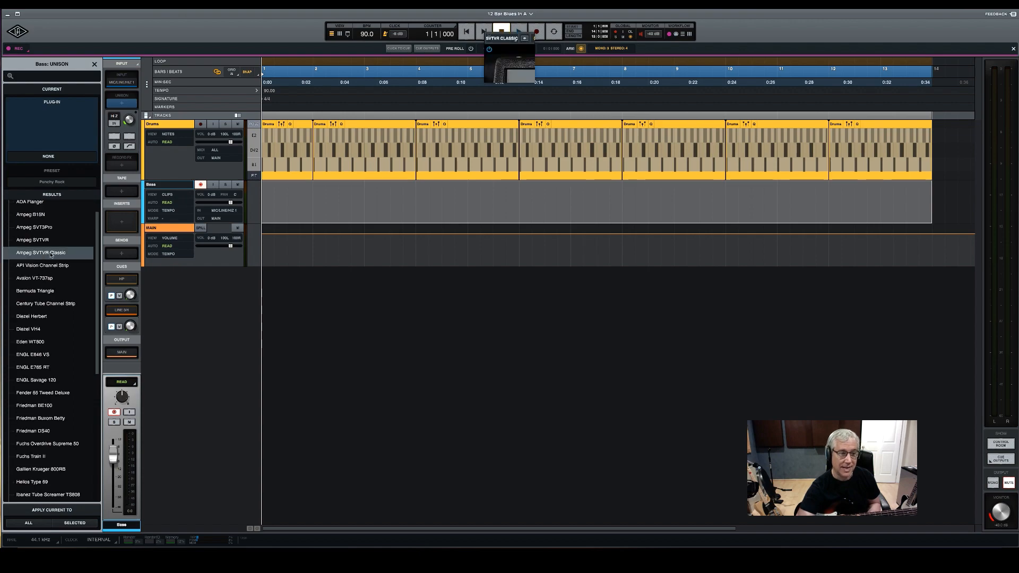
drag(662, 41, 459, 110)
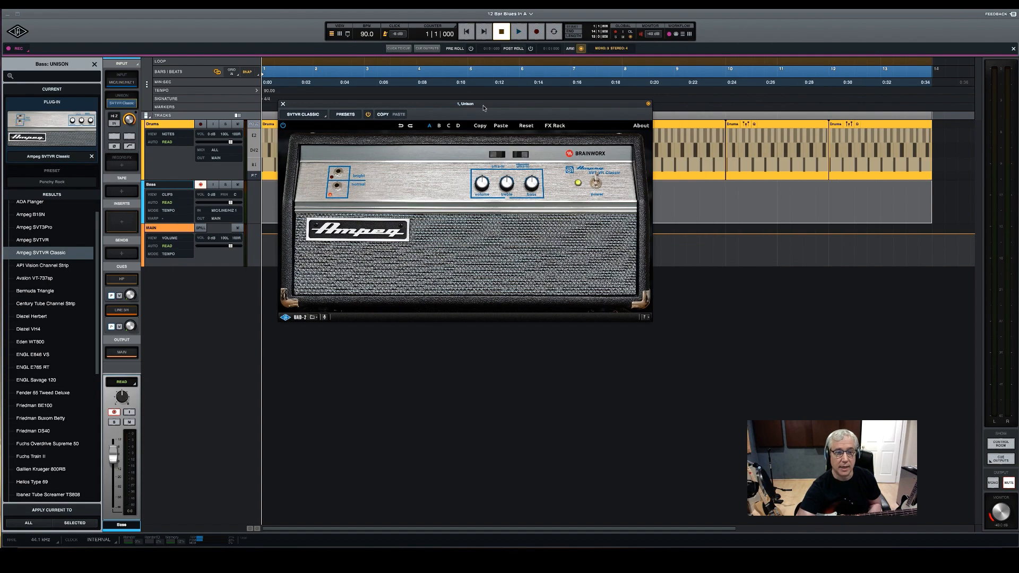
Show the presets of the Ampeg SVTVR Classic and close the plug-in window
click(345, 114)
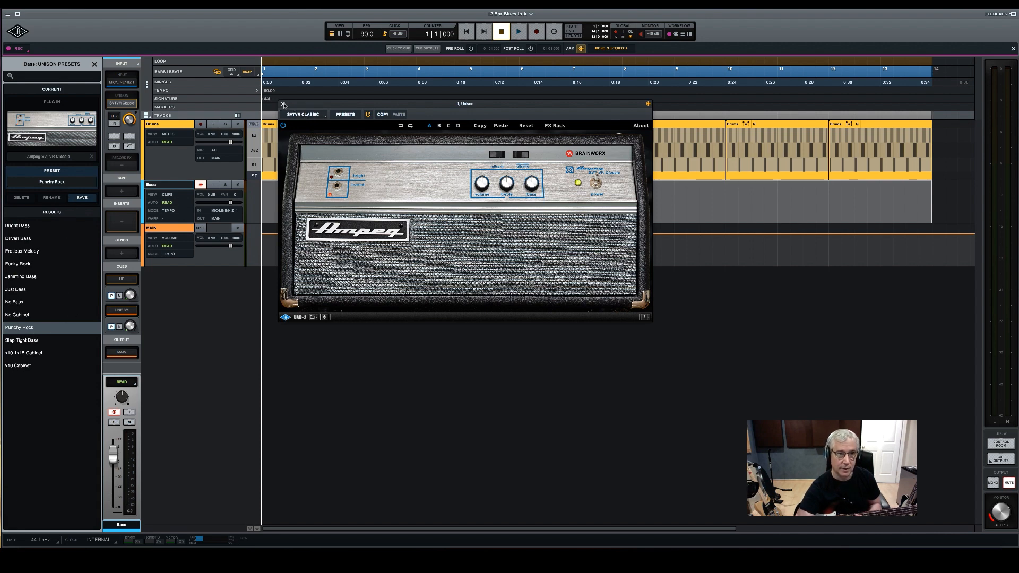
click(283, 104)
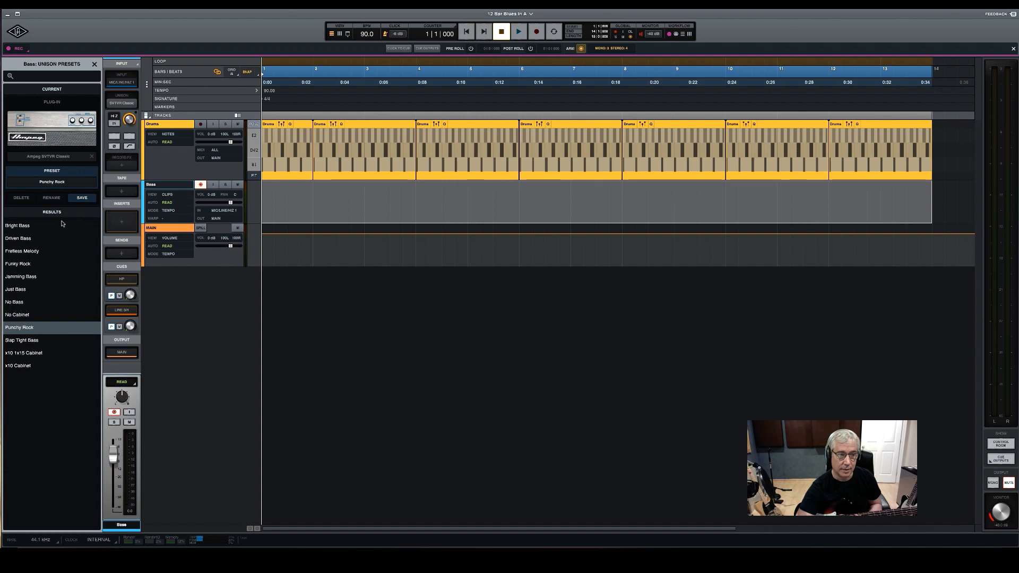
mouse_move(124, 105)
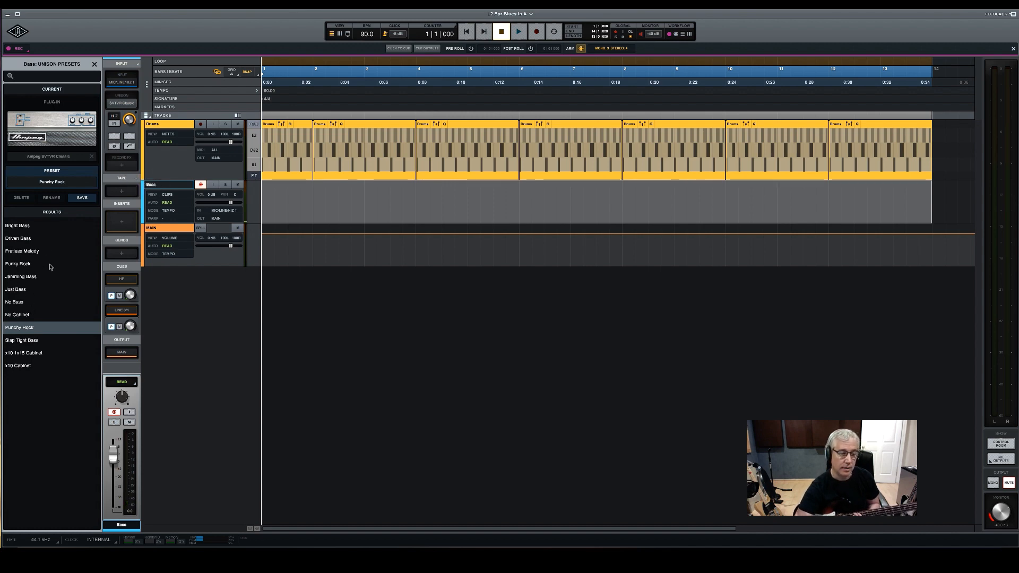
Toggle record arming on the Bass track to check how its Unison amp slot responds
click(201, 185)
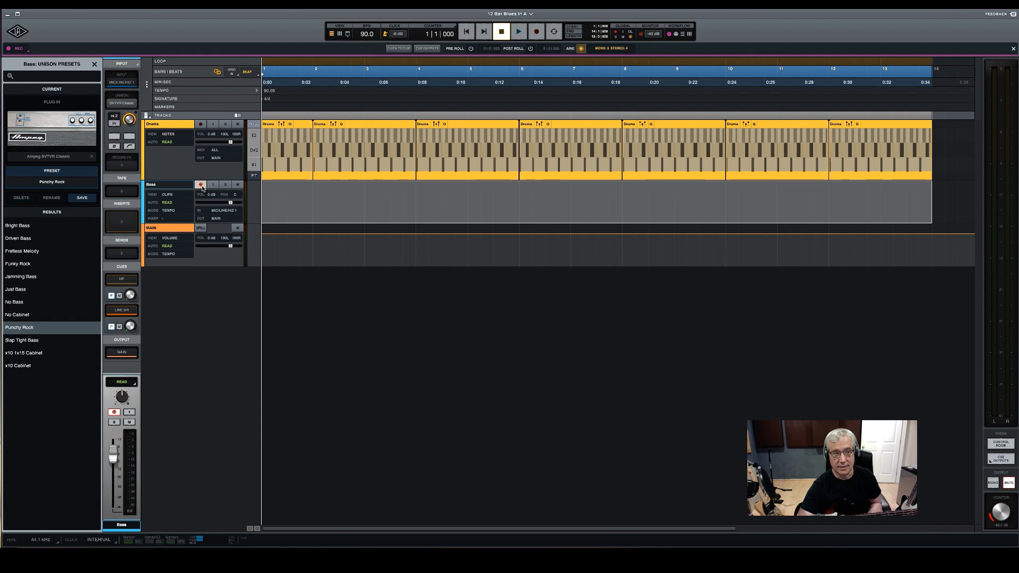
click(201, 185)
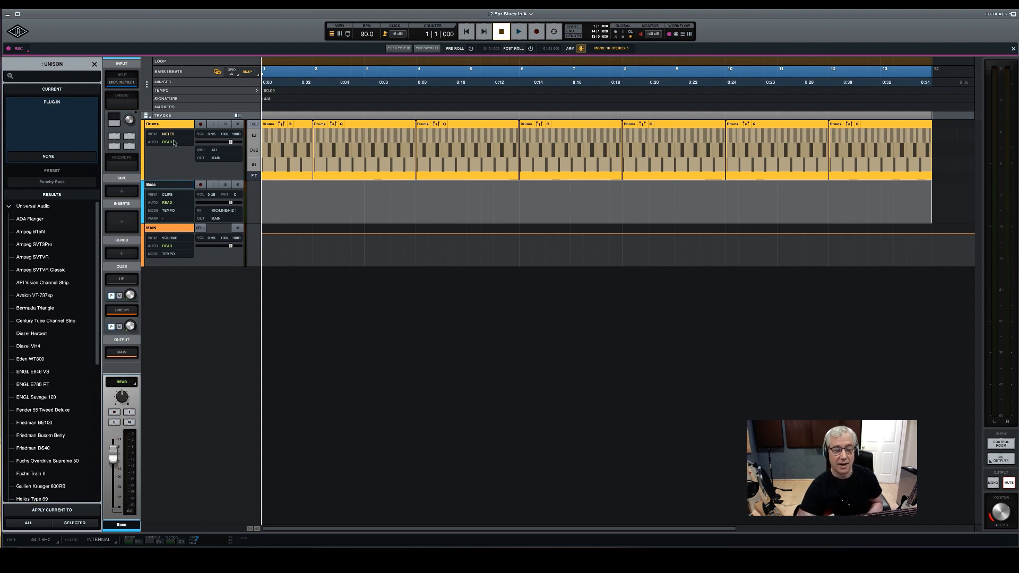
click(200, 184)
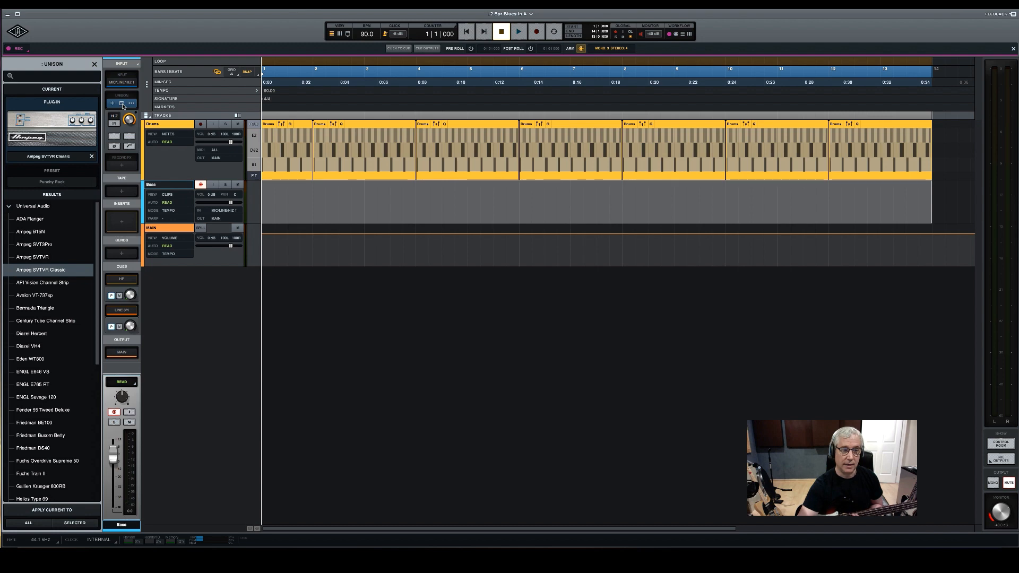
click(200, 184)
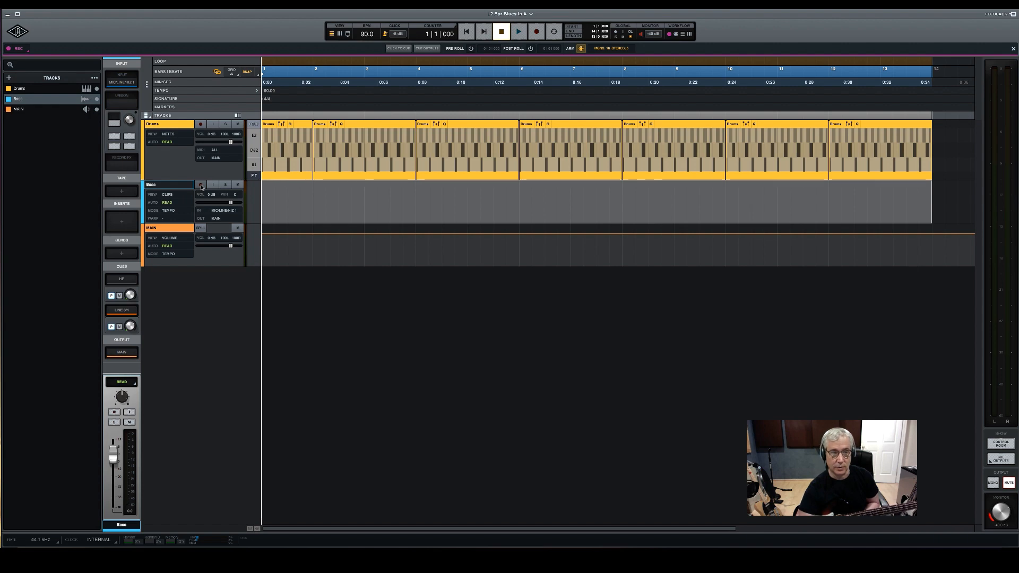
Arm the Bass track and record a bass take from bar 1 to bar 14
click(201, 185)
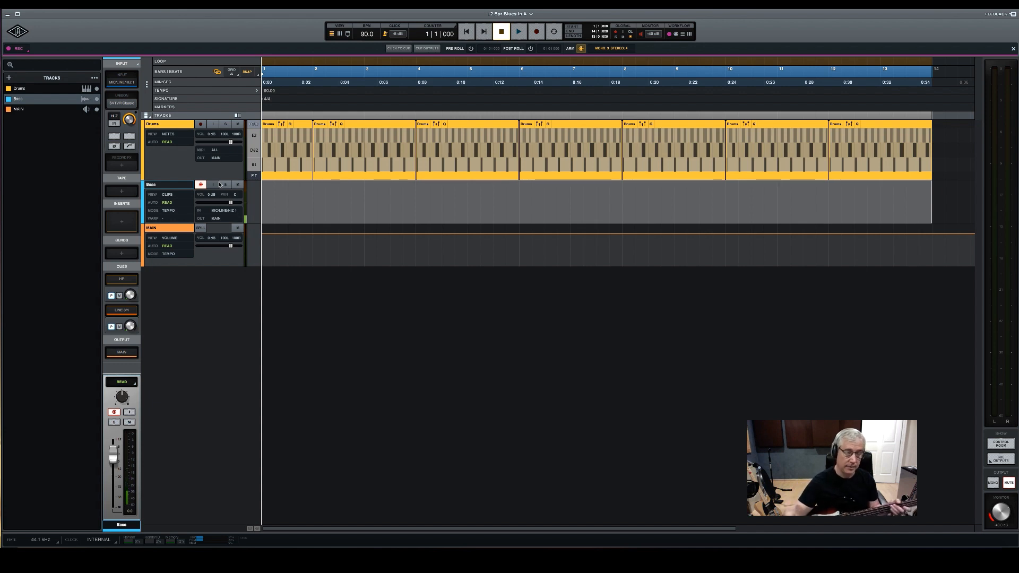
key(r)
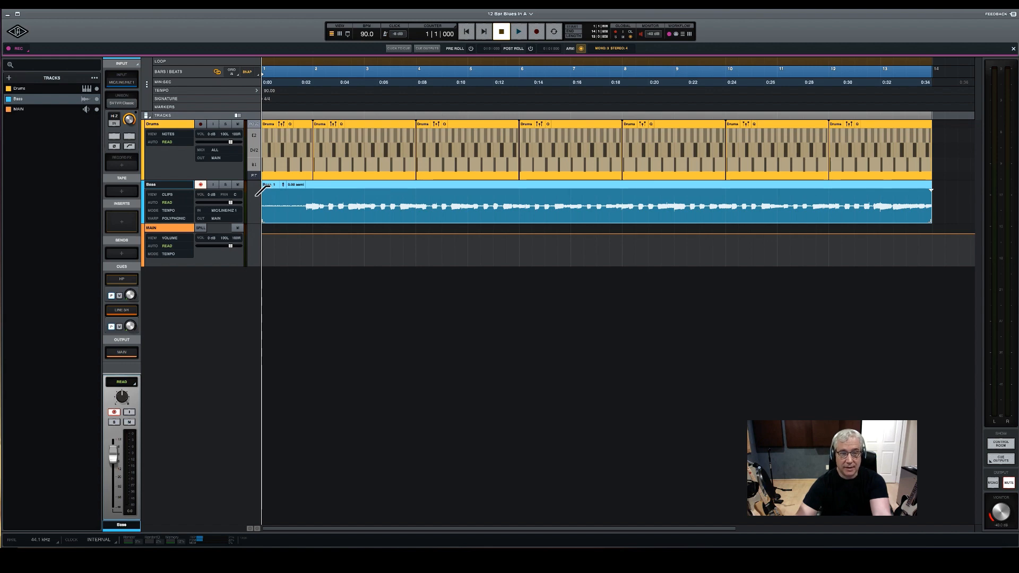
Add a fade-in across bar 1 of the recorded Bass clip and reshape its curve
drag(264, 190, 301, 214)
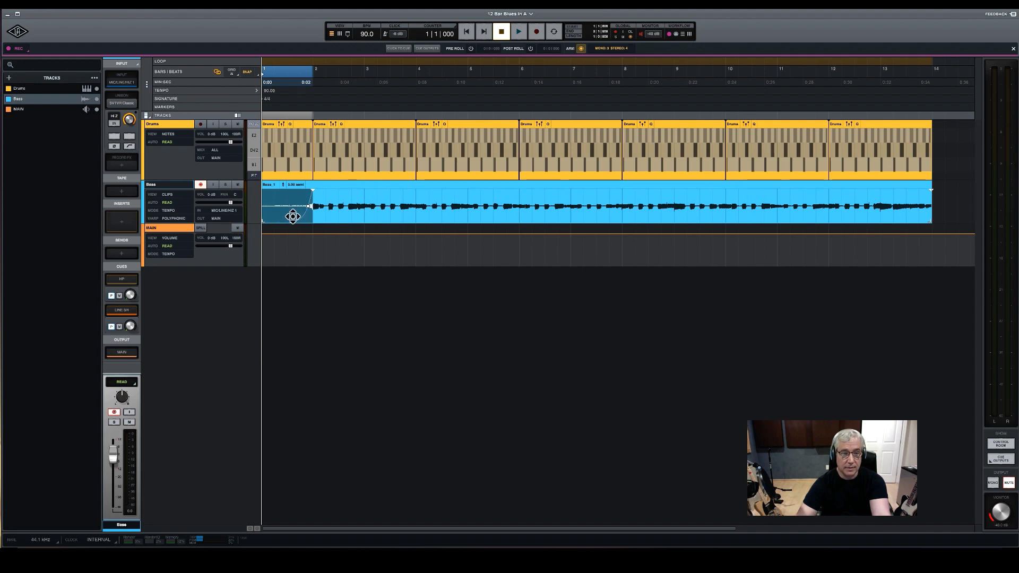
drag(305, 206, 292, 217)
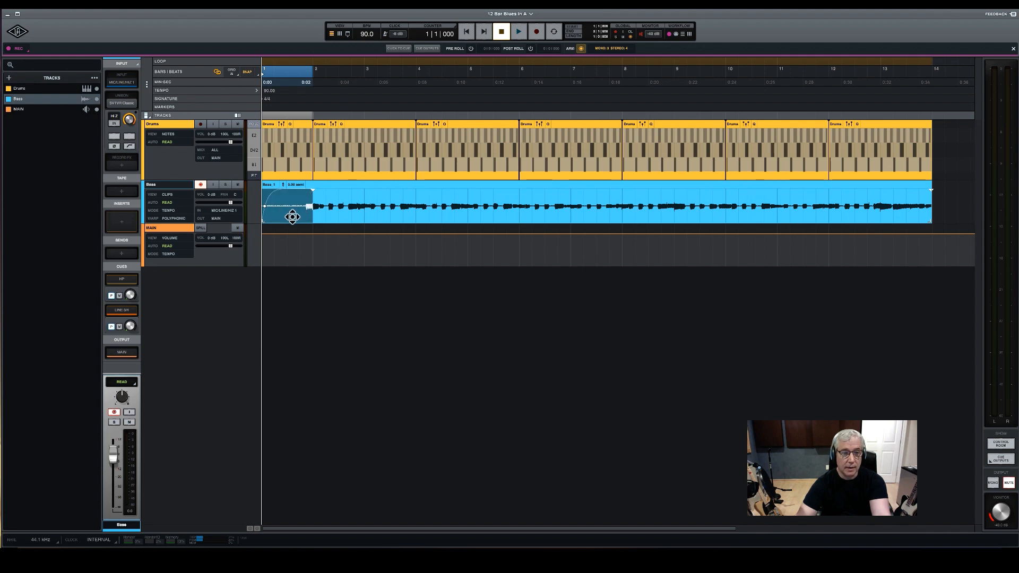
click(311, 62)
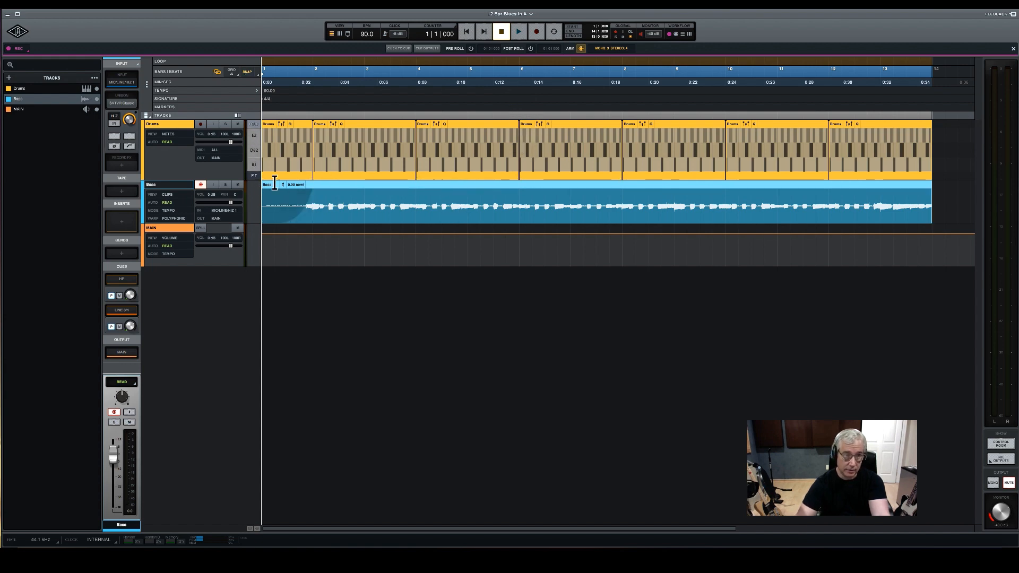
Play back the Bass clip's fade-in and add a fade-out over its last beat, from 13|4 to bar 14
key(space)
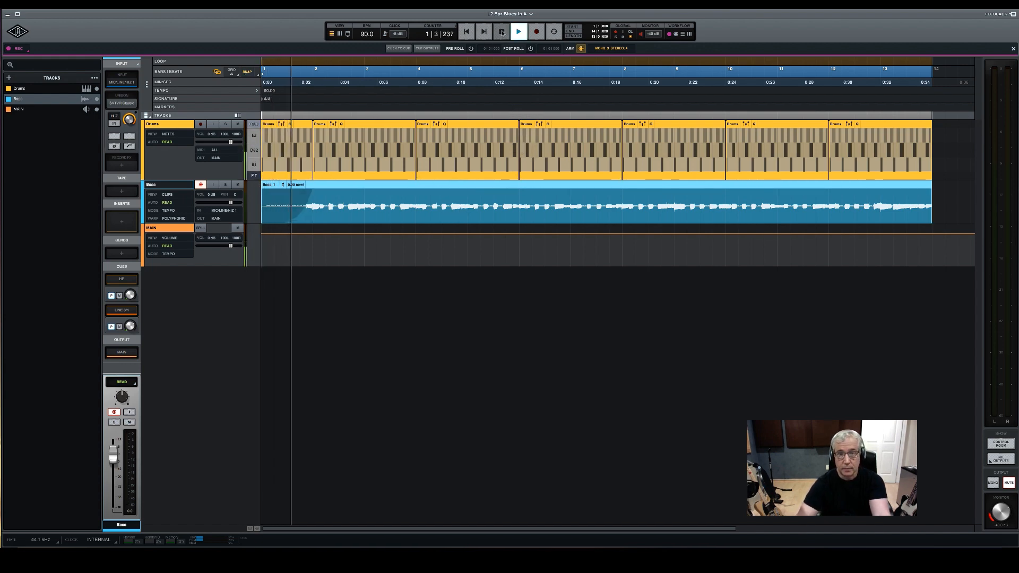
click(501, 32)
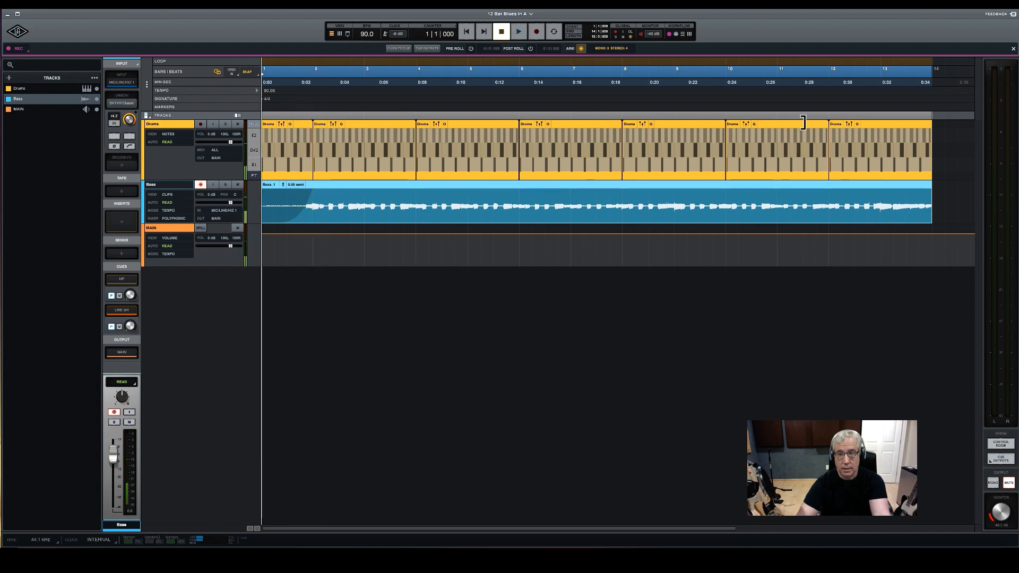
click(928, 191)
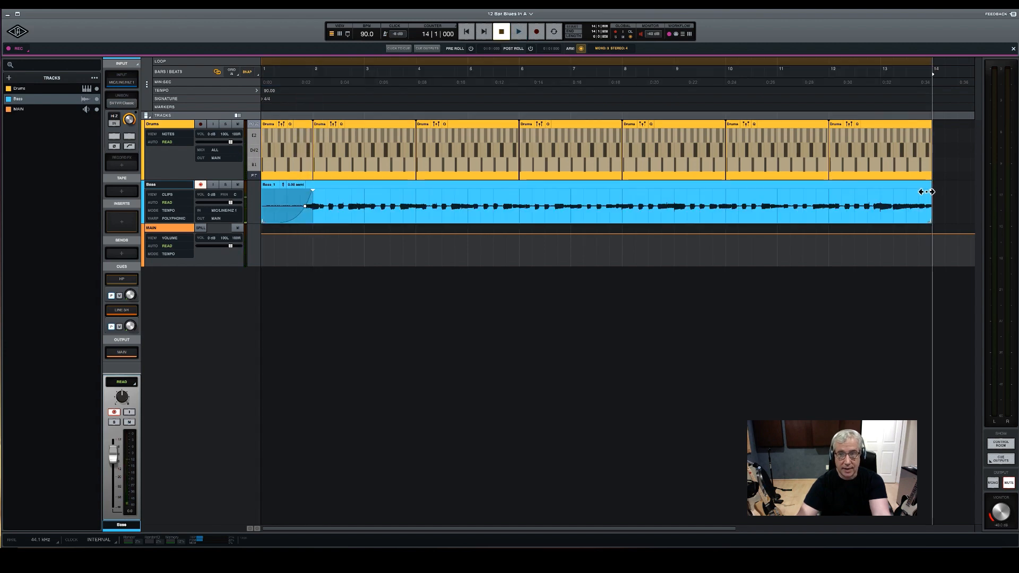
drag(927, 192, 923, 193)
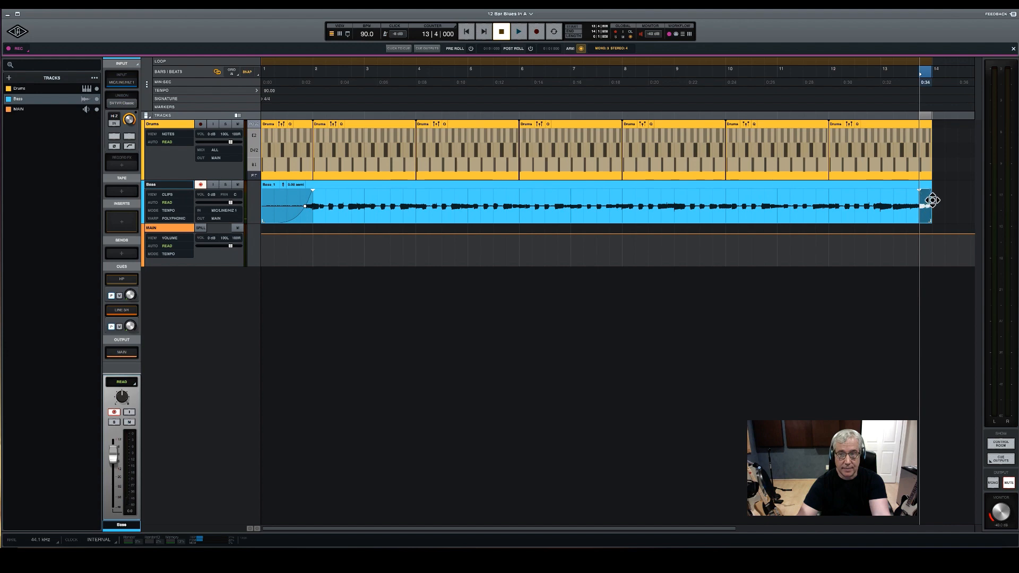
key(space)
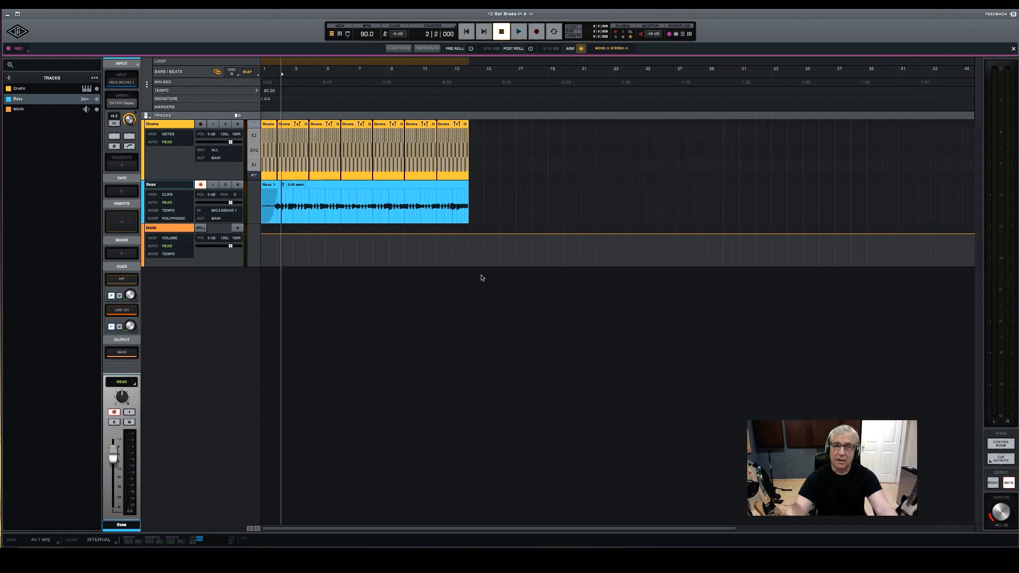
Disarm the Bass track and create one stereo instrument track named "piano" using the Shape instrument
click(201, 185)
click(8, 79)
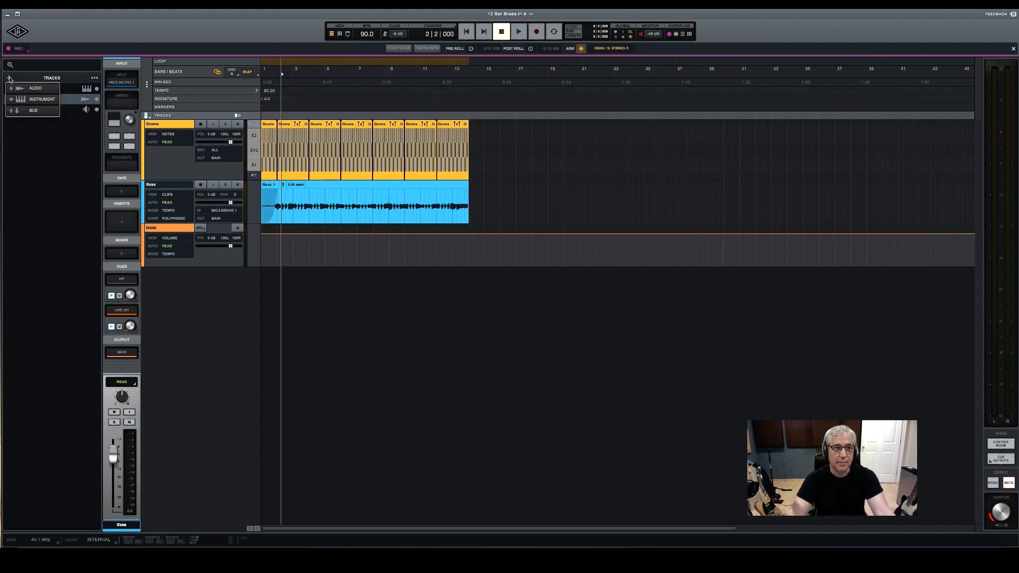
click(42, 100)
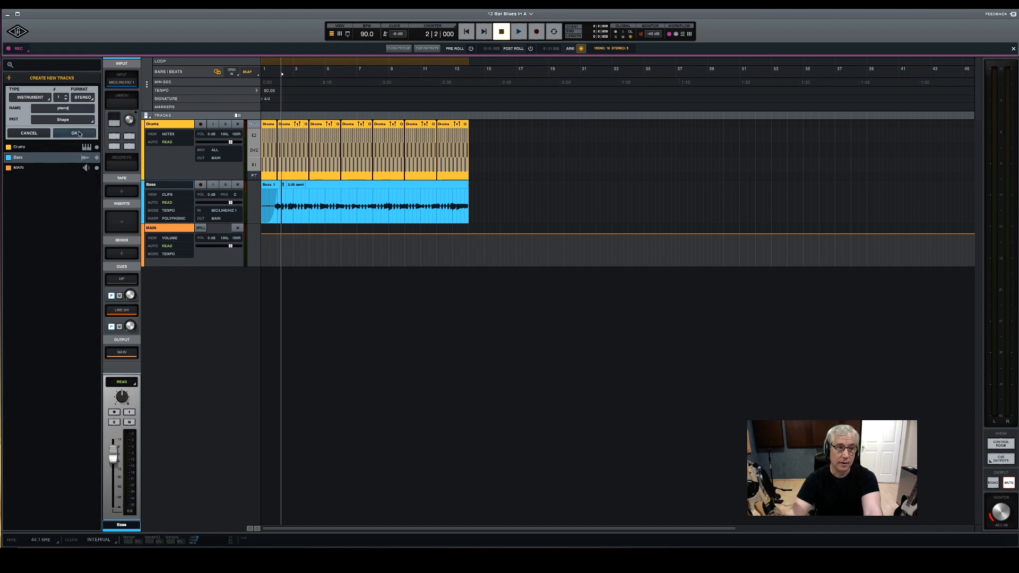
key(Return)
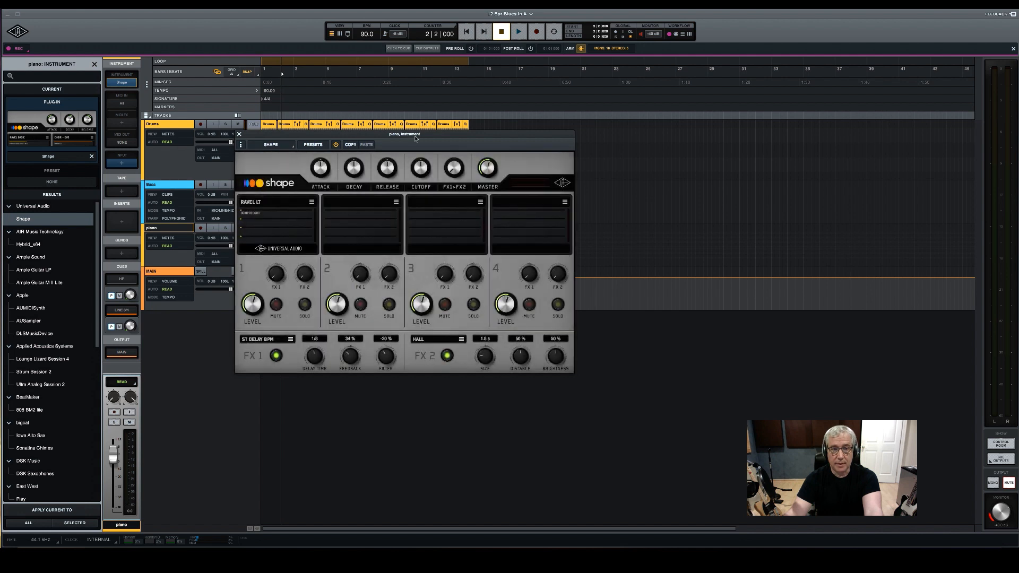
Find and load the House Piano preset in Shape, and close the plug-in window and preset browser
click(313, 145)
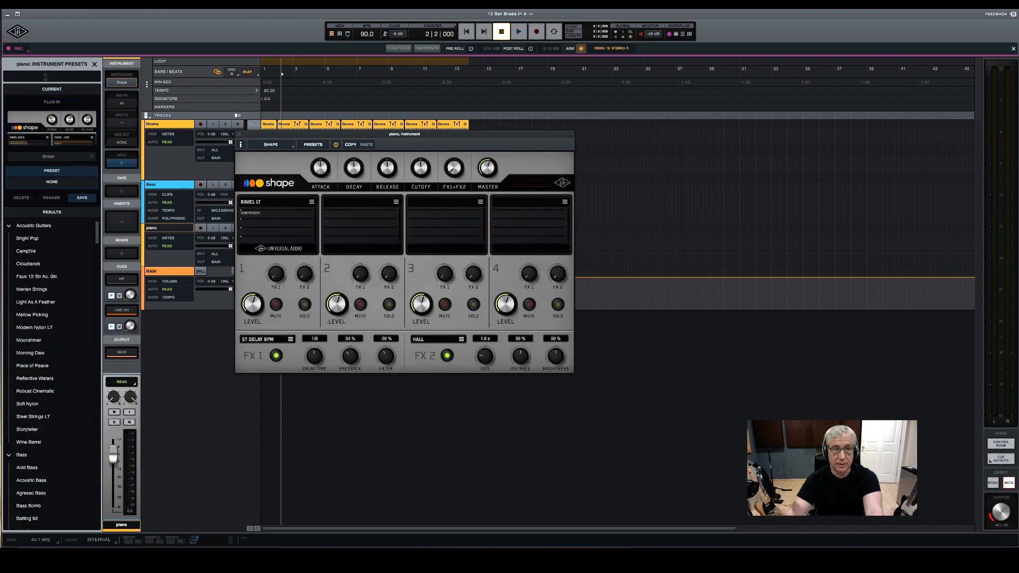
text(piano)
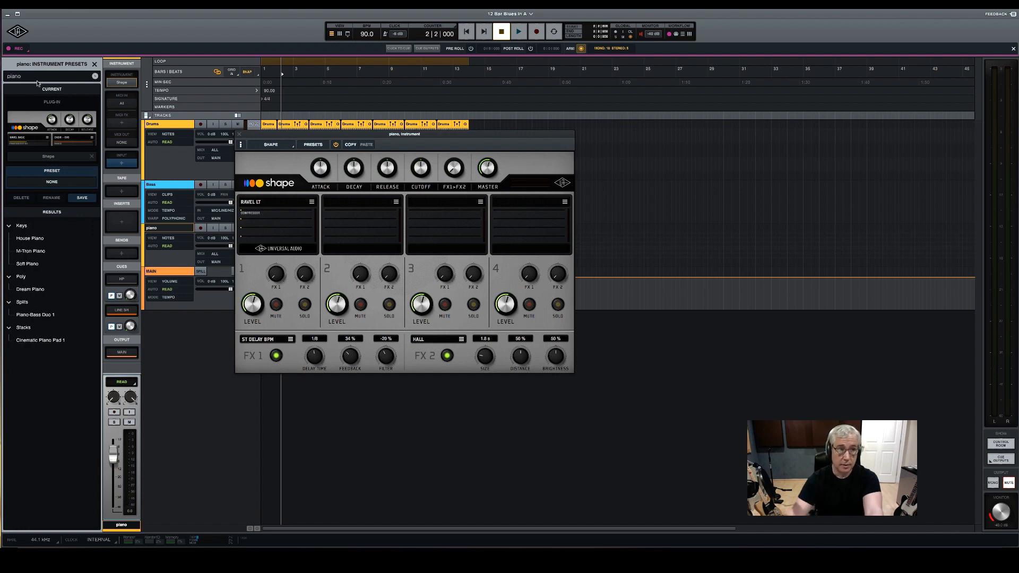
click(27, 239)
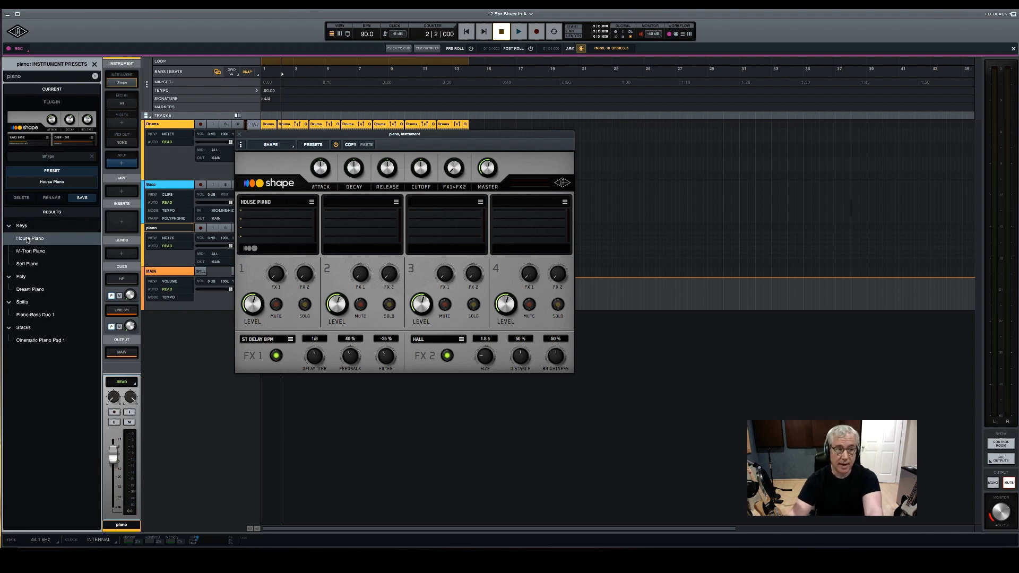
click(240, 135)
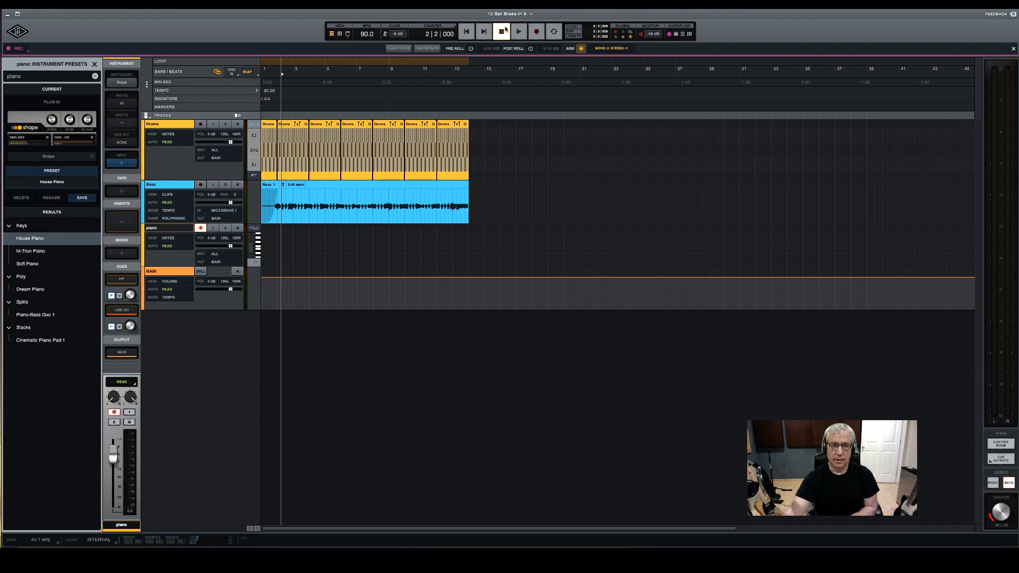
key(Escape)
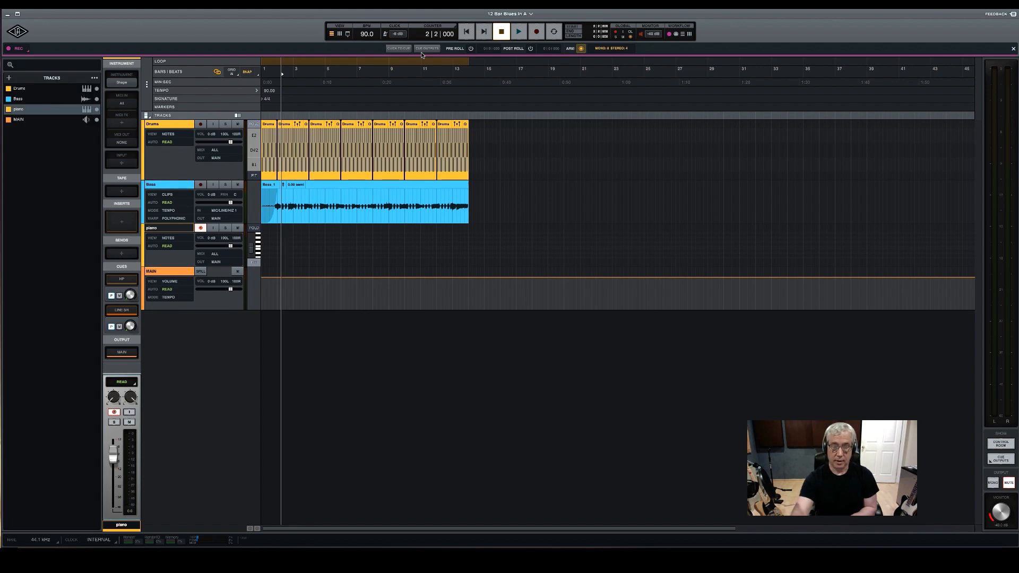
Record a MIDI take on the piano track from bar 1 to bar 14
key(Return)
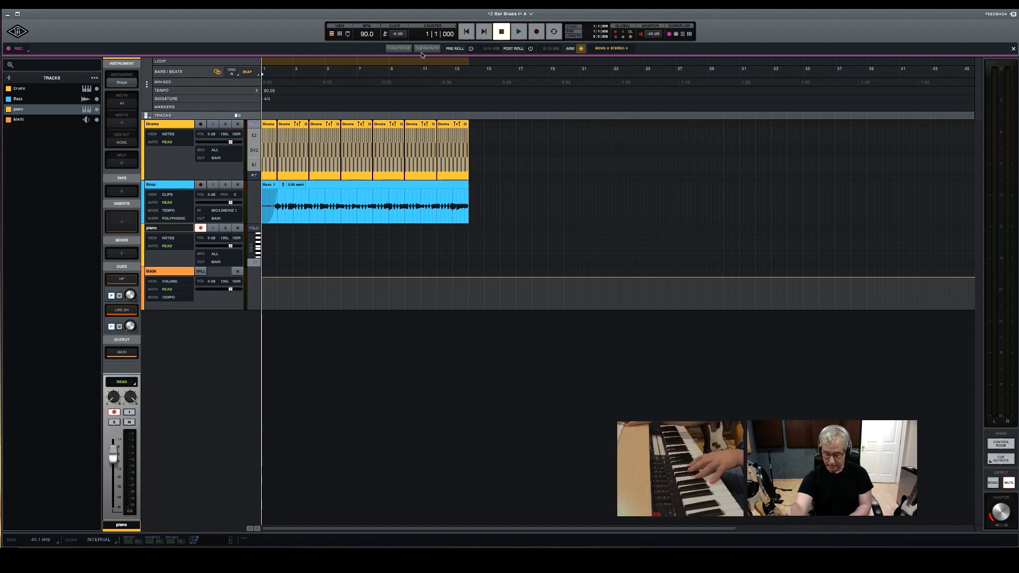
key(r)
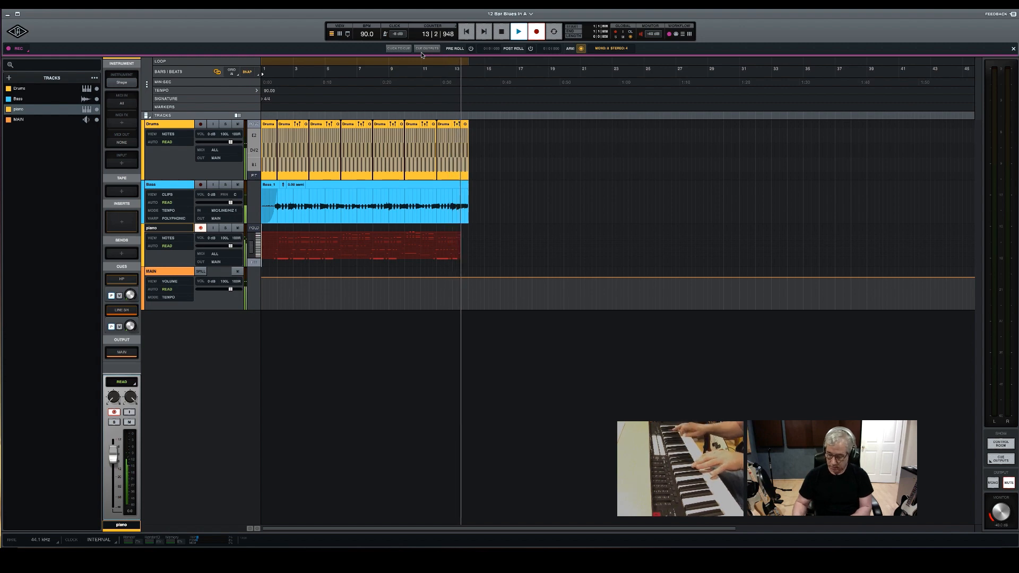
key(space)
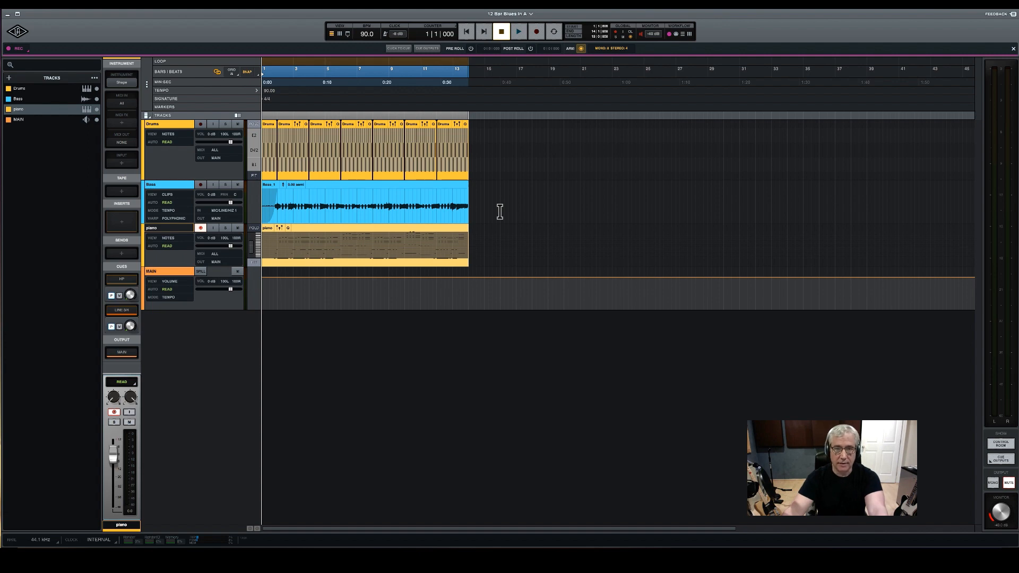
Enlarge the piano track and lower the third note from the top of the final chord in bar 13 by about four semitones
scroll(499, 212, up, 5)
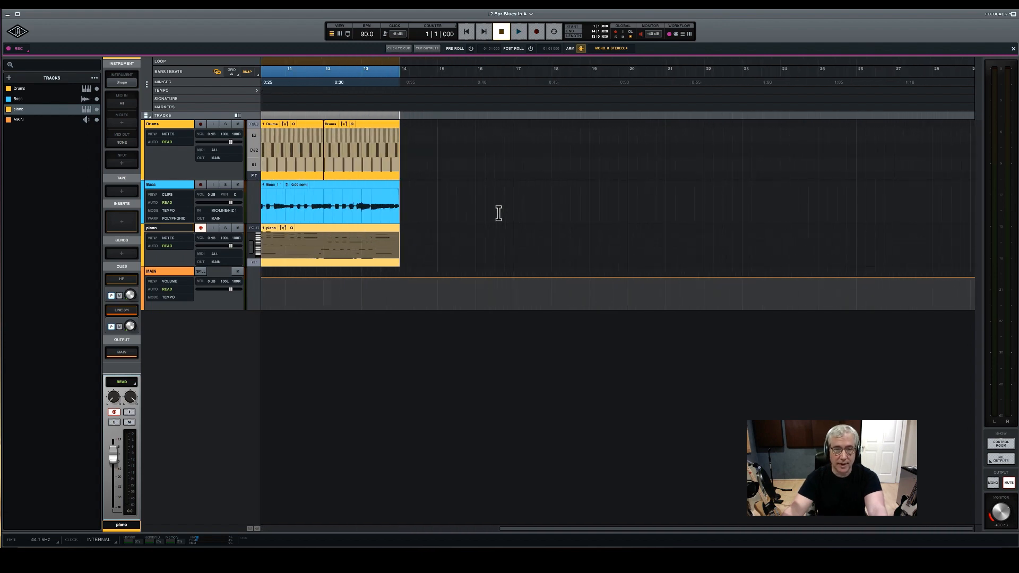
scroll(501, 213, left, 10)
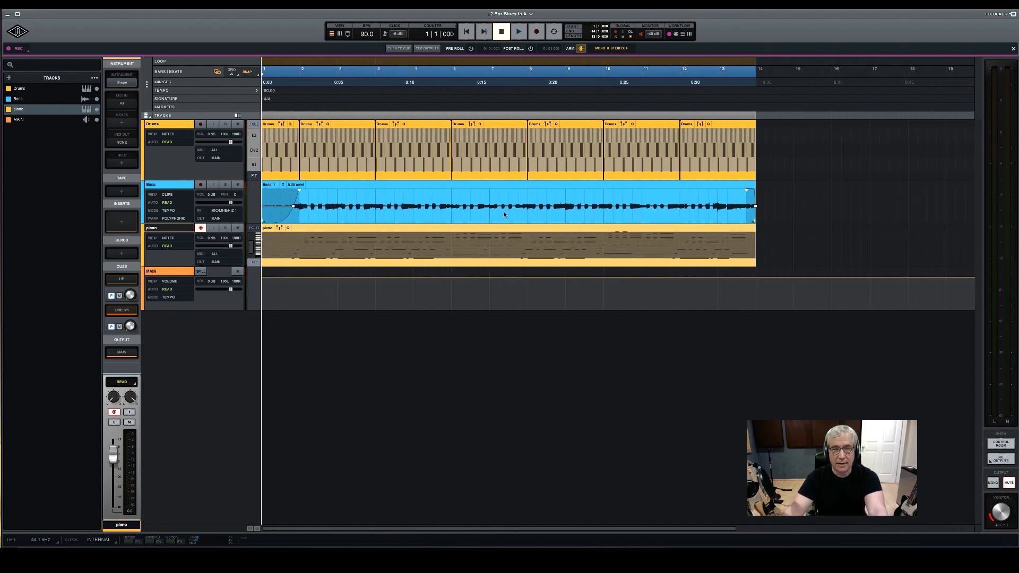
scroll(500, 230, down, 3)
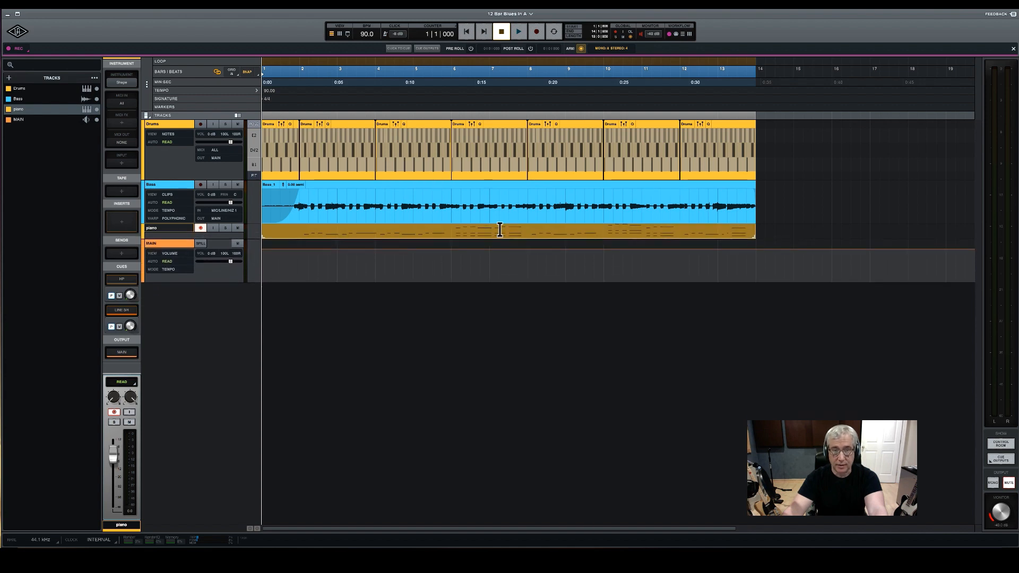
scroll(500, 229, up, 8)
scroll(500, 229, up, 2)
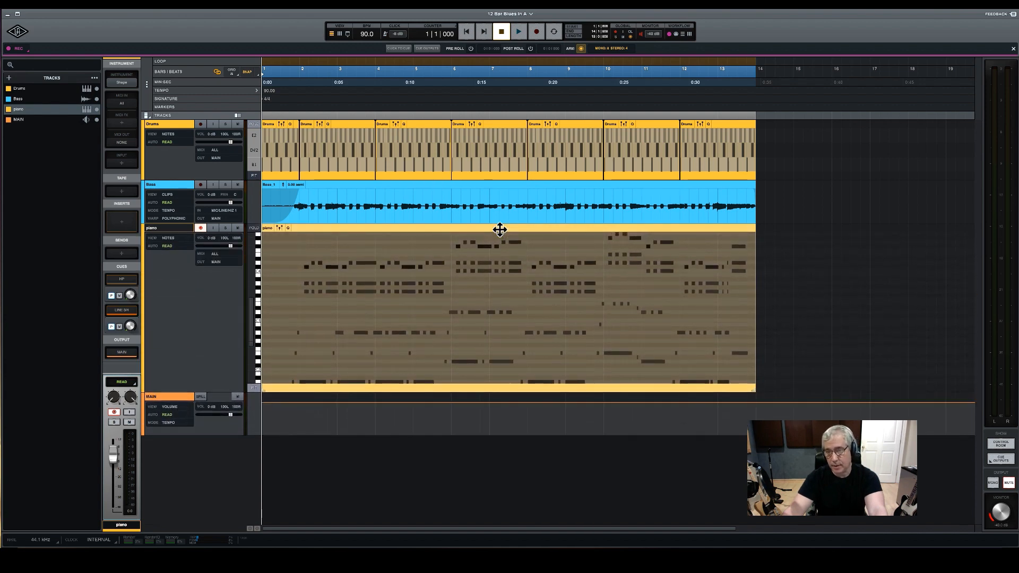
scroll(499, 229, up, 1)
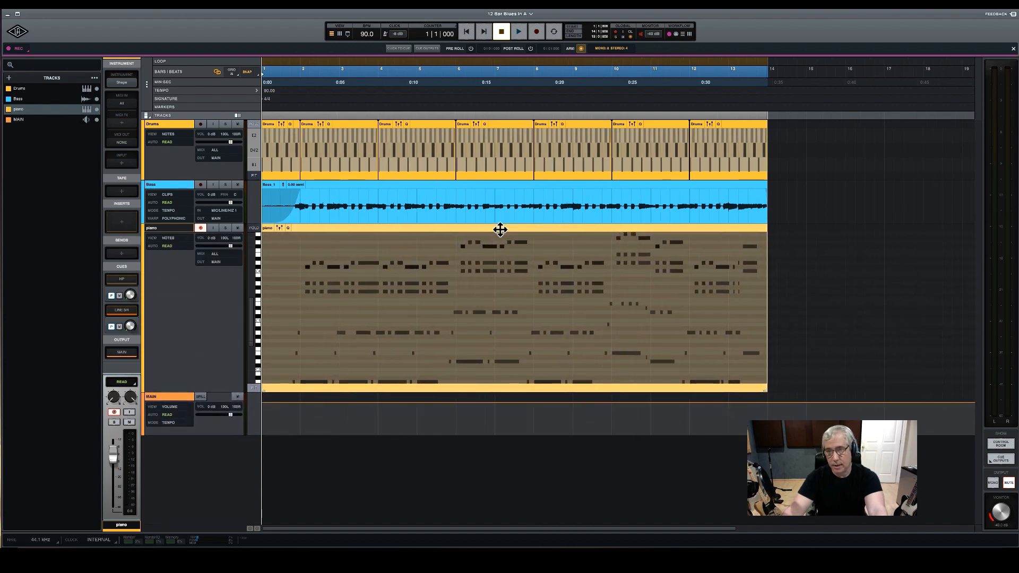
click(750, 247)
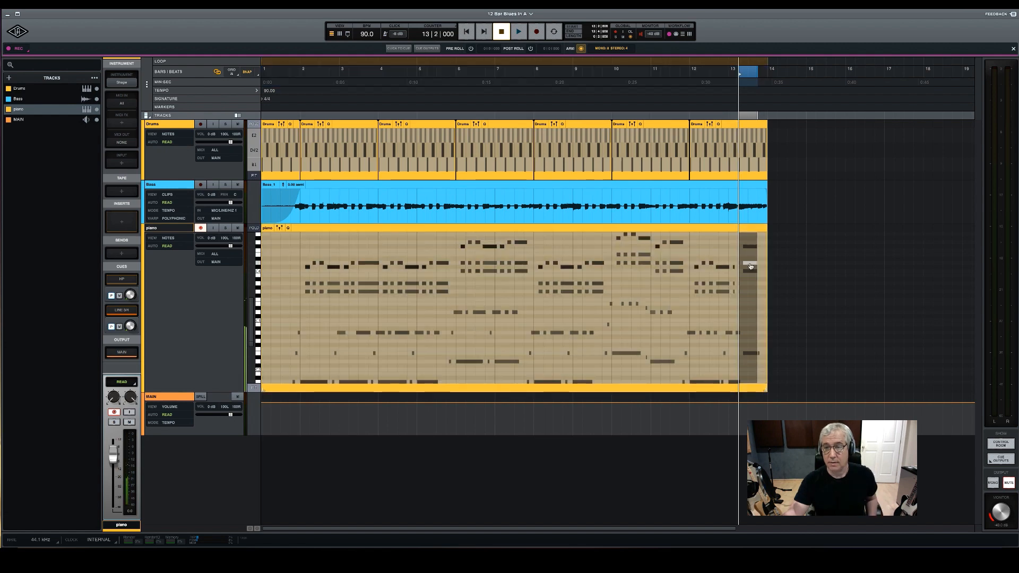
drag(751, 274, 751, 282)
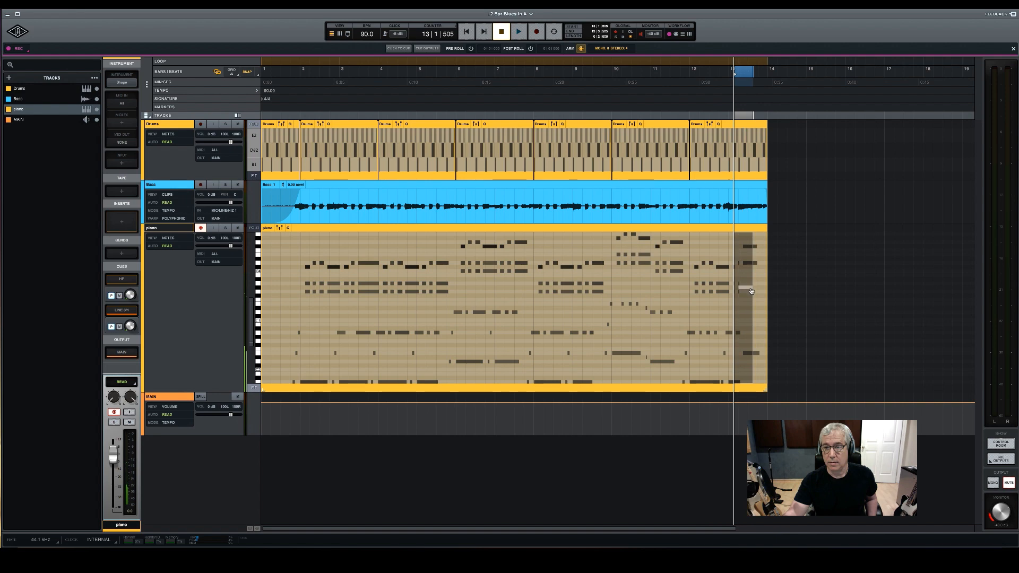
scroll(751, 285, up, 5)
mouse_move(653, 292)
mouse_down()
mouse_move(640, 291)
mouse_move(660, 292)
mouse_up()
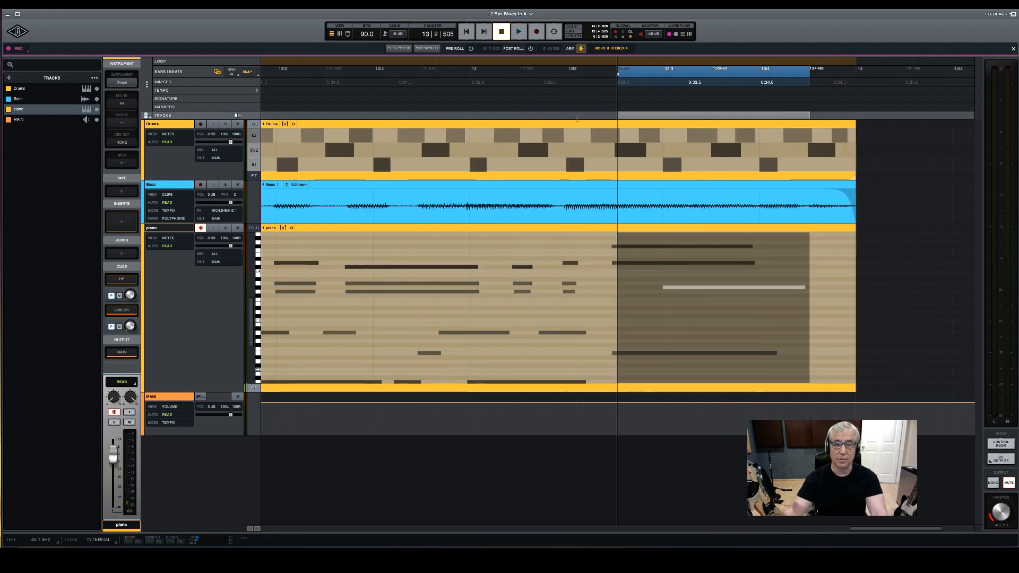
Turn off snapping and move the lowered piano note earlier to line up with the rest of the final chord
click(258, 75)
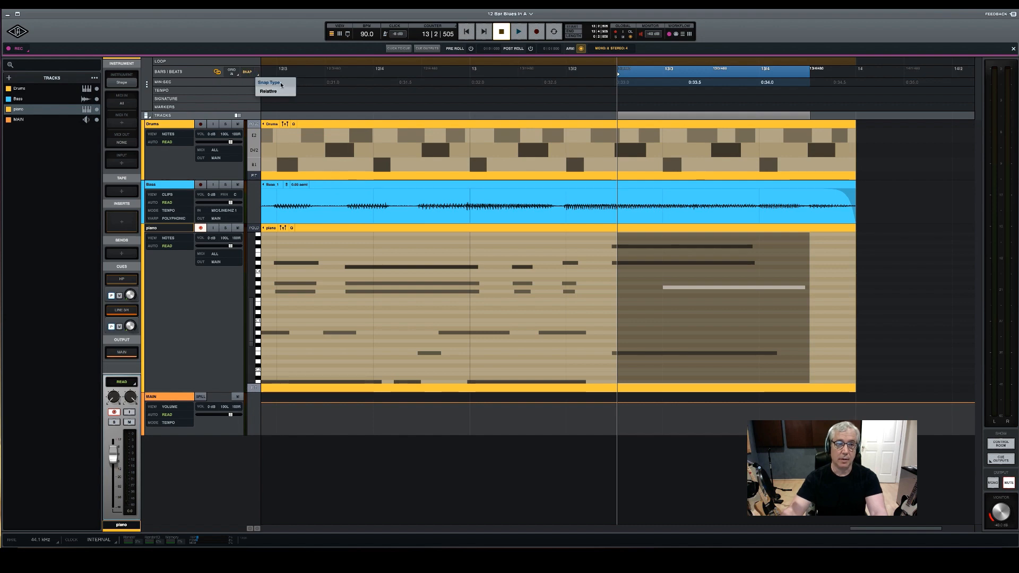
click(248, 76)
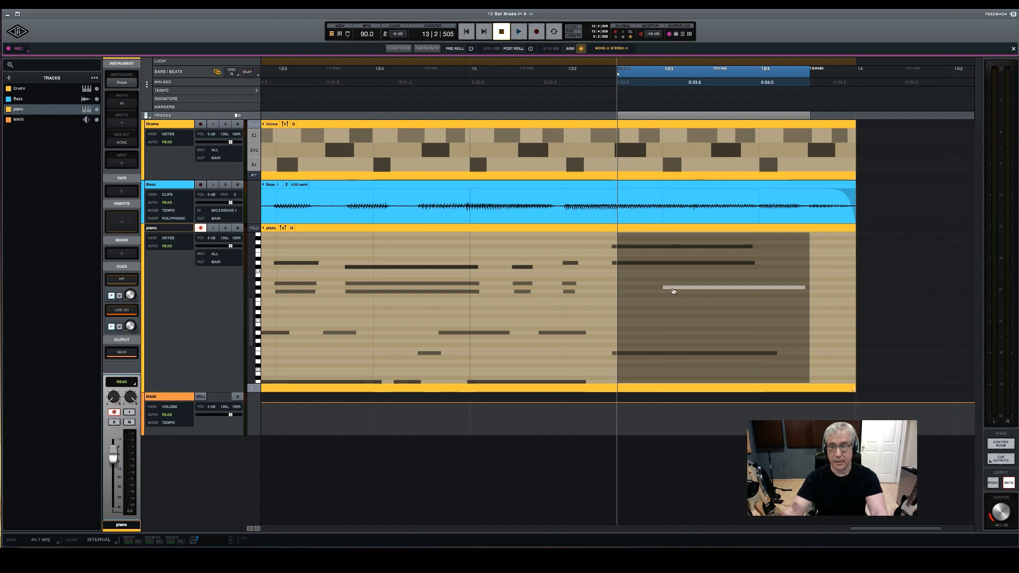
drag(670, 290, 622, 289)
Lower the top note of the final piano chord by about two semitones and check the chord's other notes
click(630, 246)
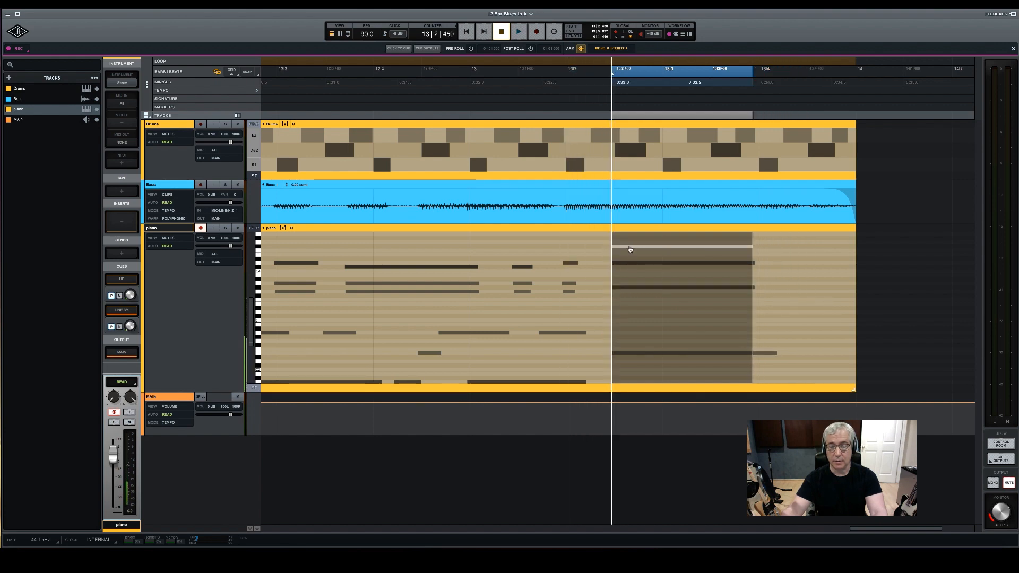
drag(630, 246, 629, 256)
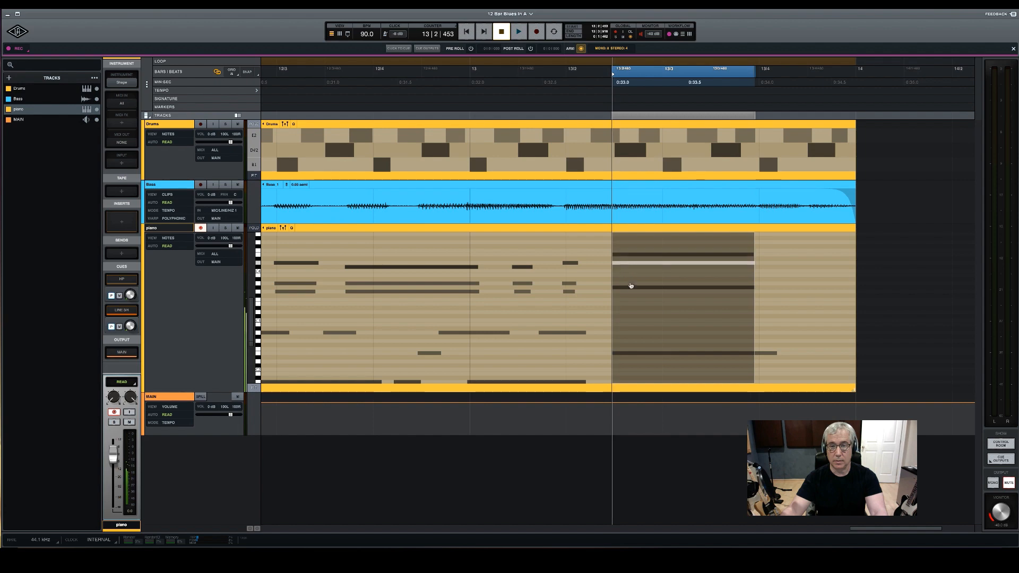
click(628, 288)
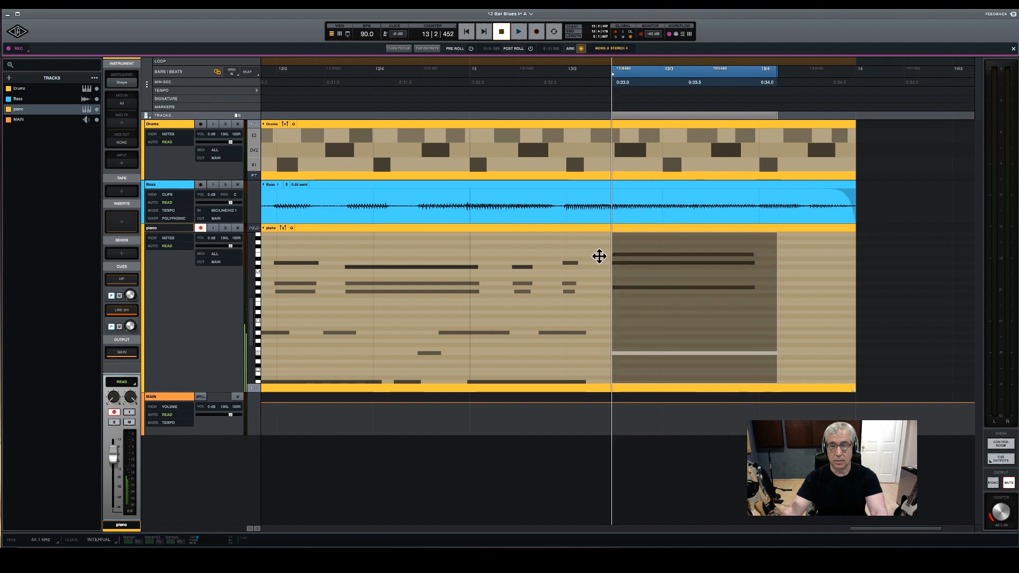
click(479, 94)
key(space)
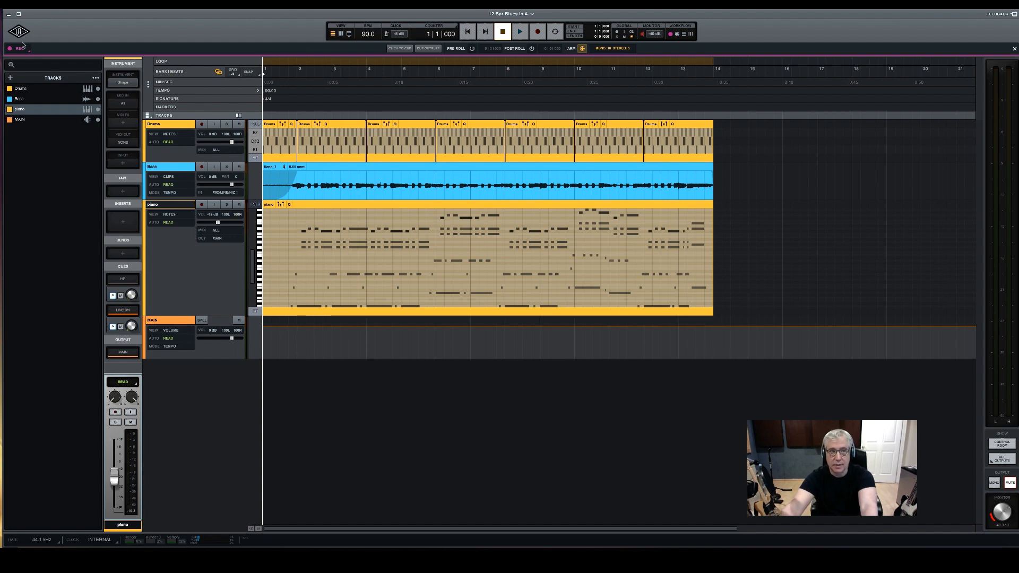
Create one mono audio track named "guitar left"
click(10, 78)
click(37, 89)
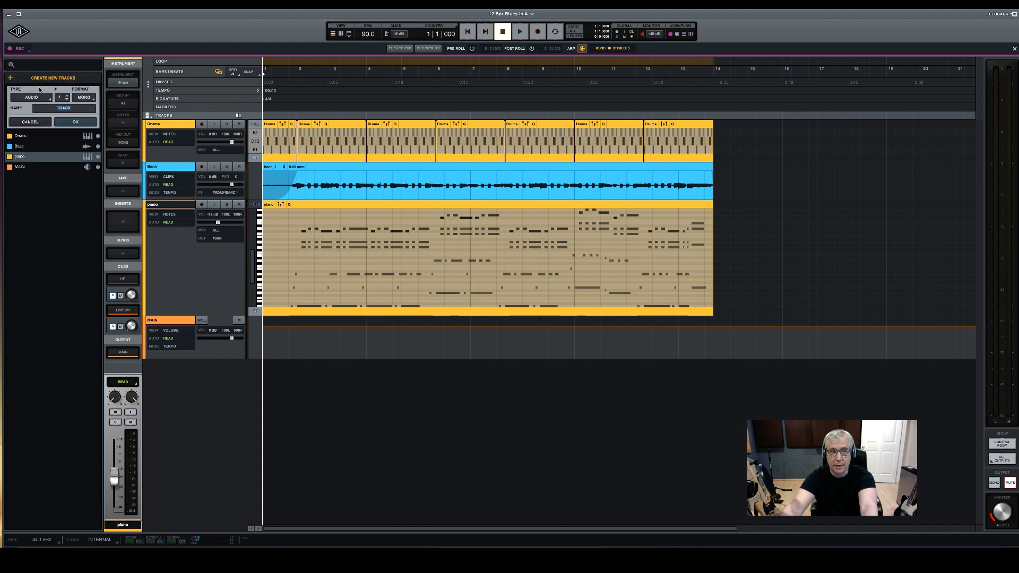
click(78, 108)
key(BackSpace)
key(BackSpace)
key(BackSpace)
key(BackSpace)
key(BackSpace)
text(guiat)
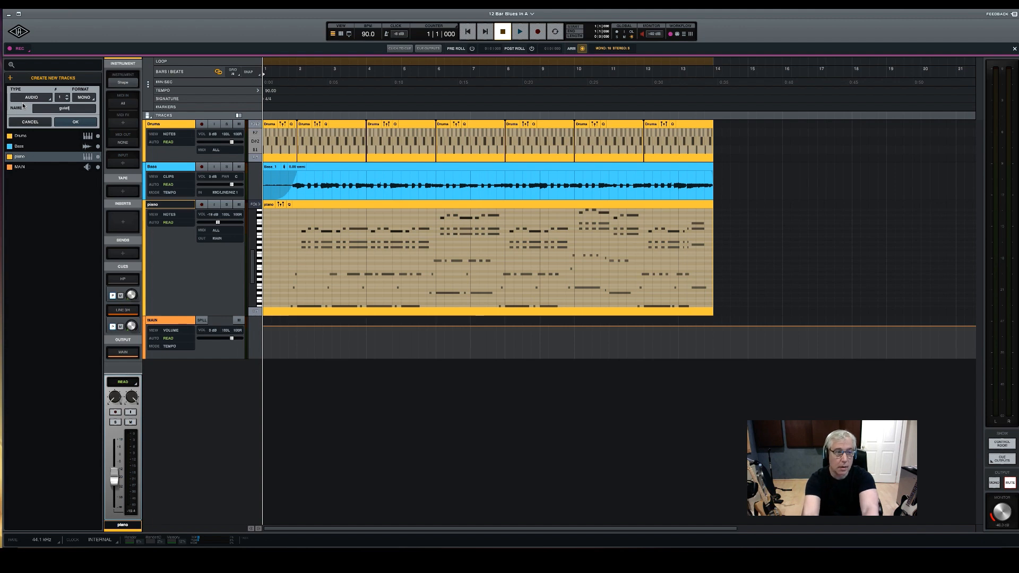
key(BackSpace)
key(BackSpace)
text(t)
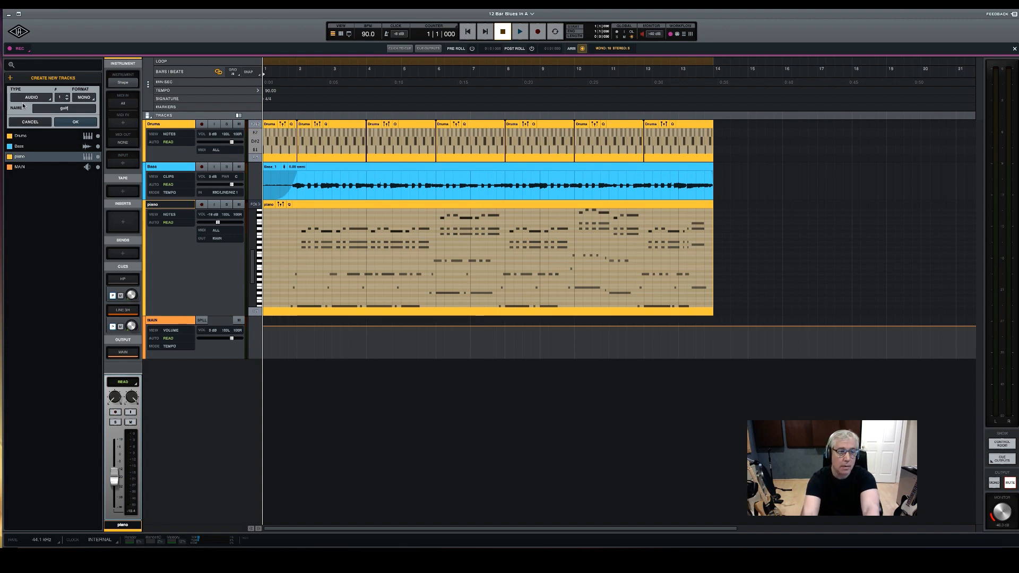
text(er)
key(BackSpace)
key(BackSpace)
text(ar)
text(e)
key(BackSpace)
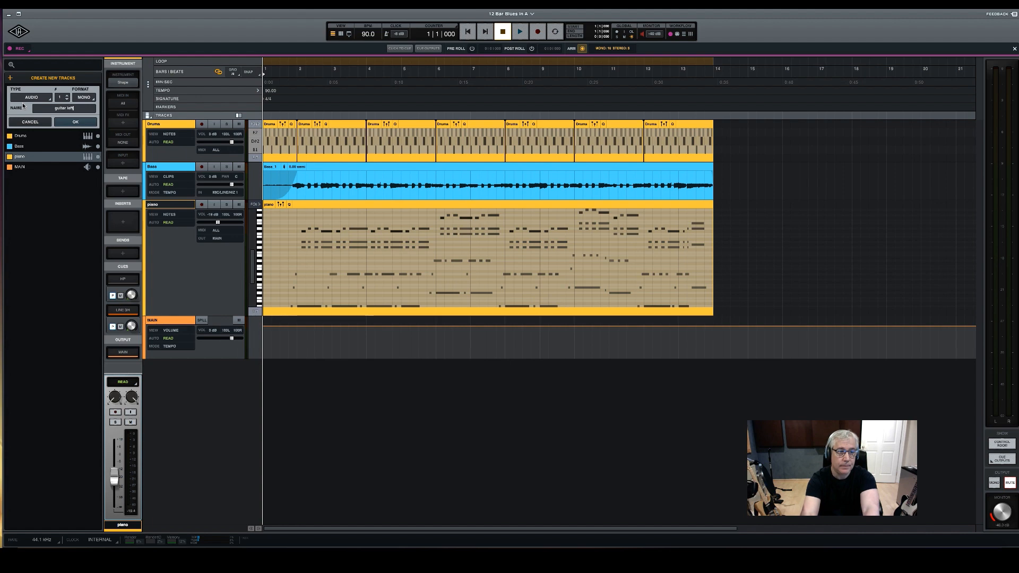
click(91, 123)
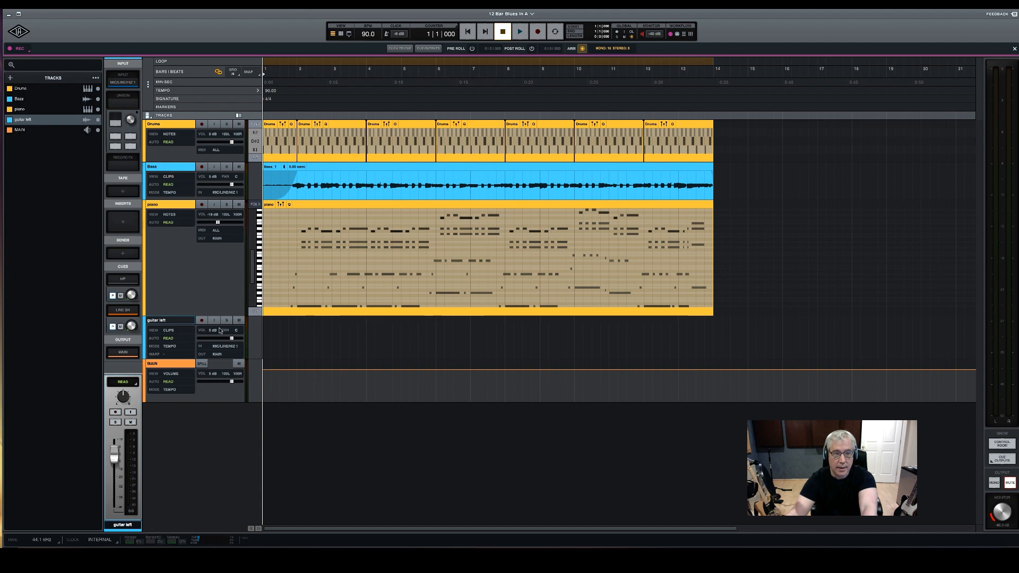
Record-arm the guitar left track and load the Marshall Plexi Classic amp as its Unison plug-in
click(201, 321)
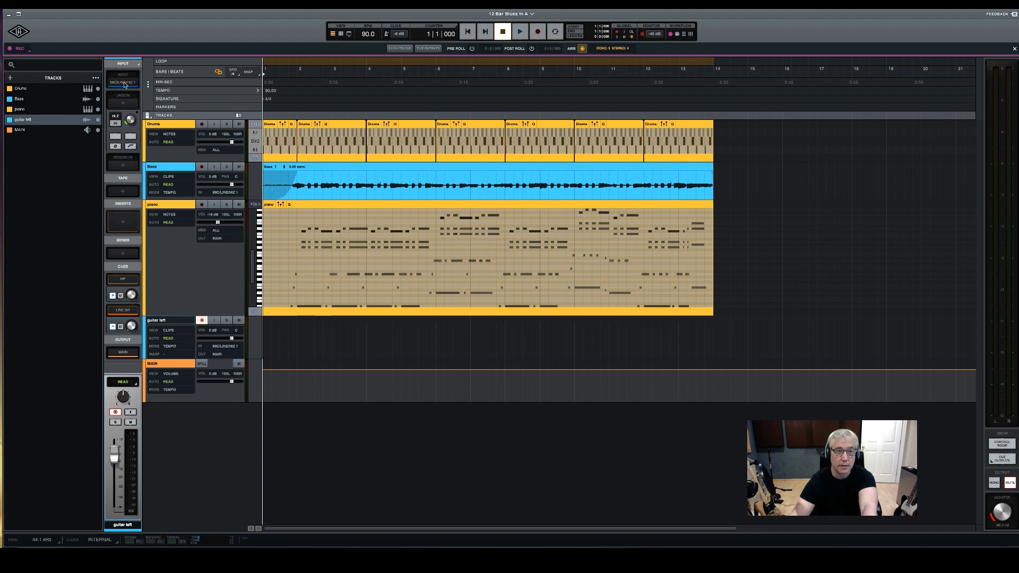
click(123, 103)
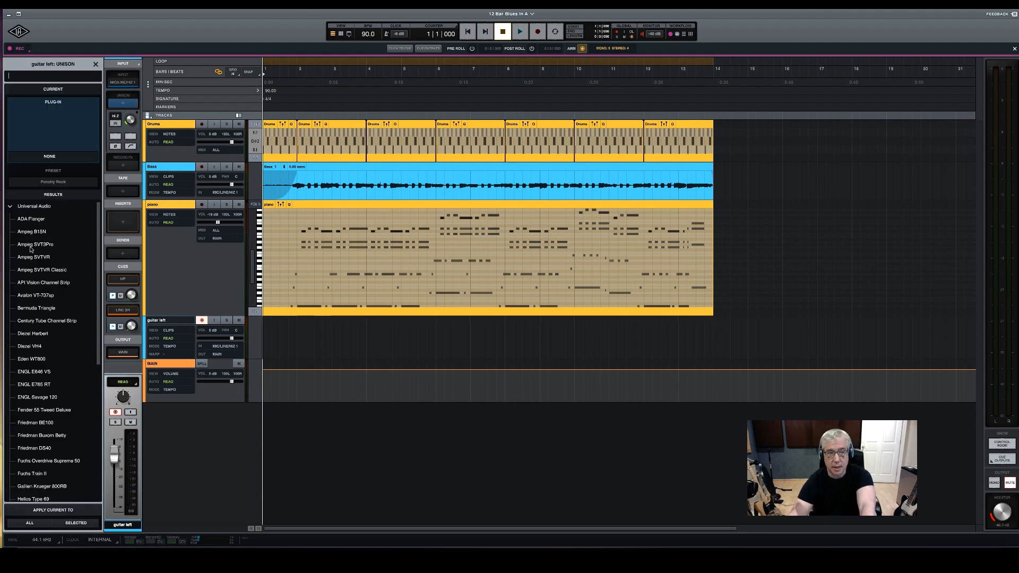
scroll(78, 328, down, 6)
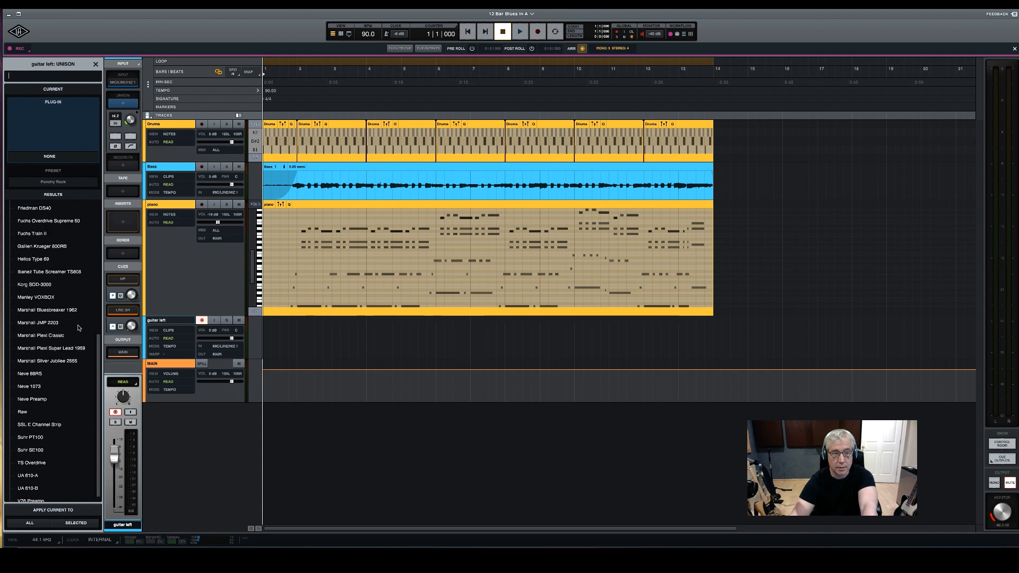
click(49, 336)
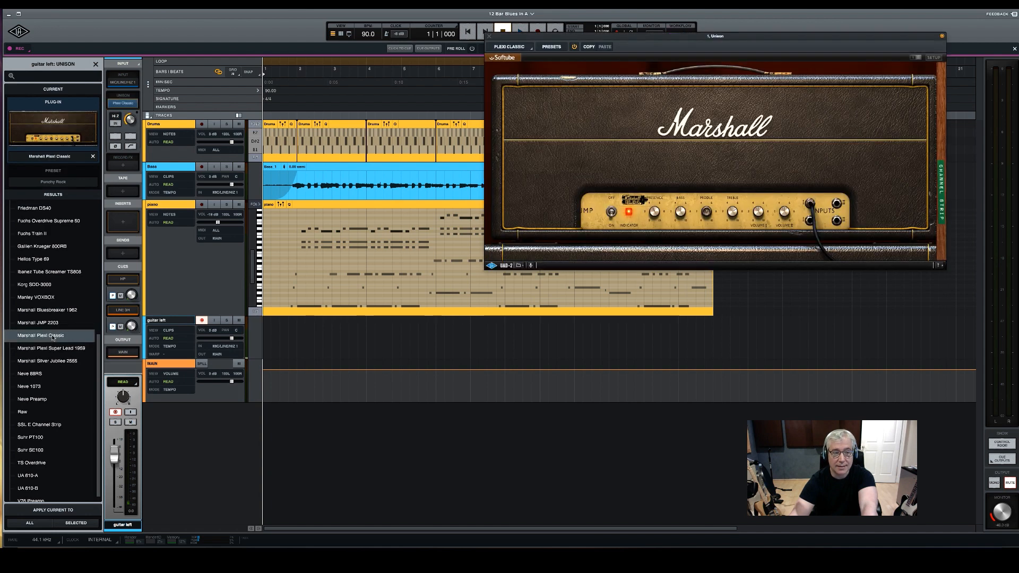
drag(597, 38, 479, 61)
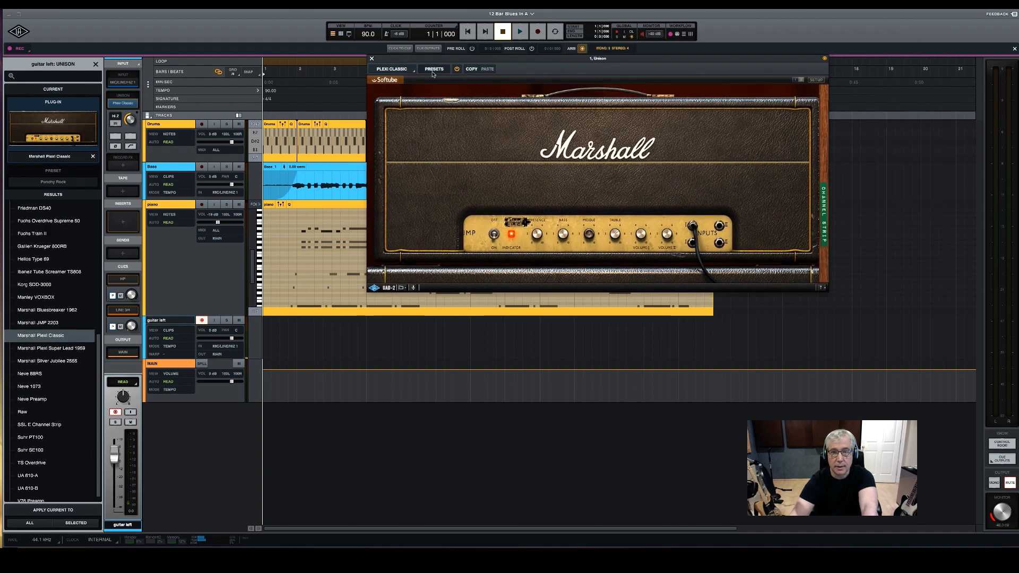
Apply the Clean Warm 2 preset to guitar left's Marshall Plexi Classic amp and close its window
click(434, 69)
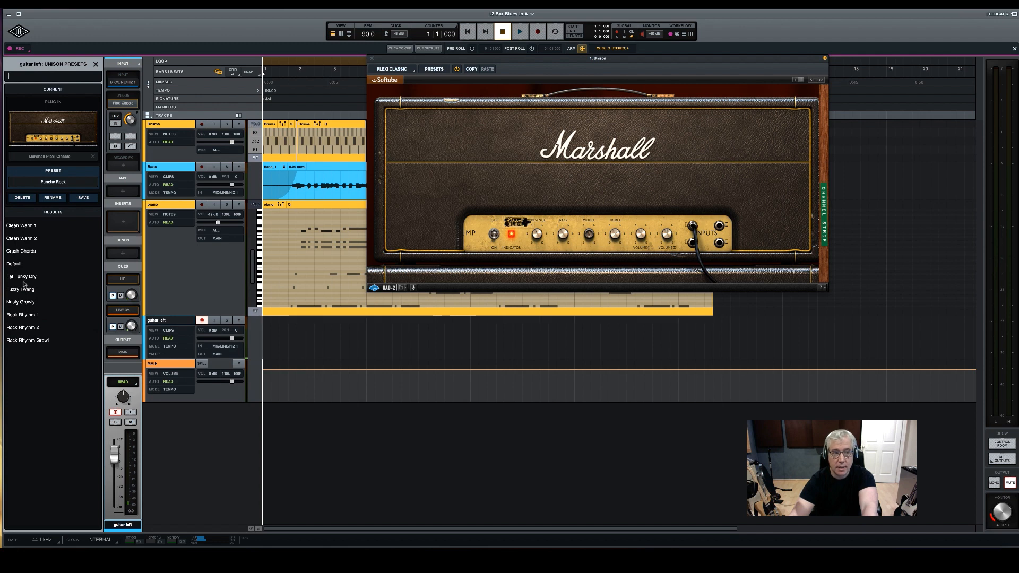
click(30, 239)
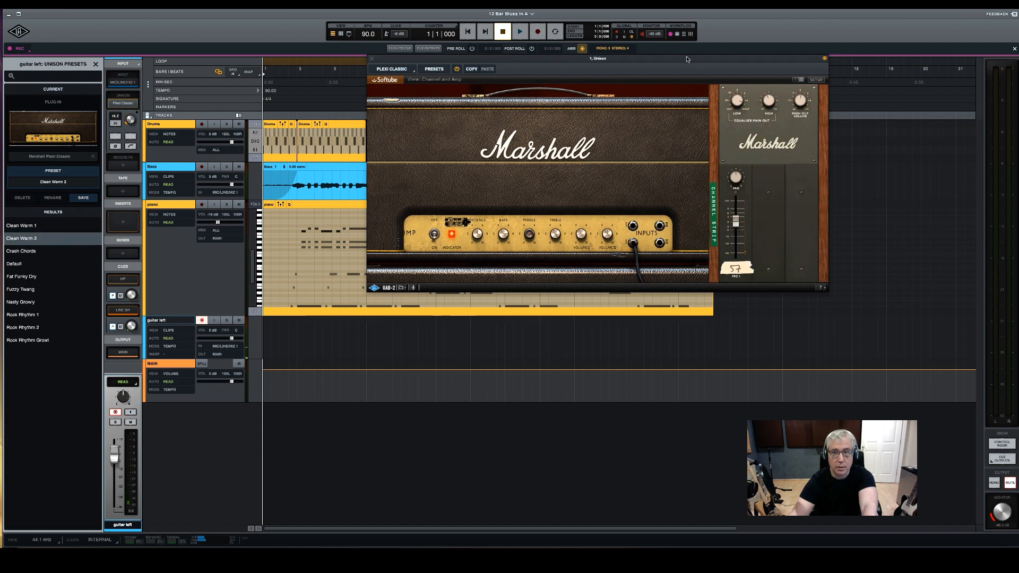
drag(690, 60, 691, 68)
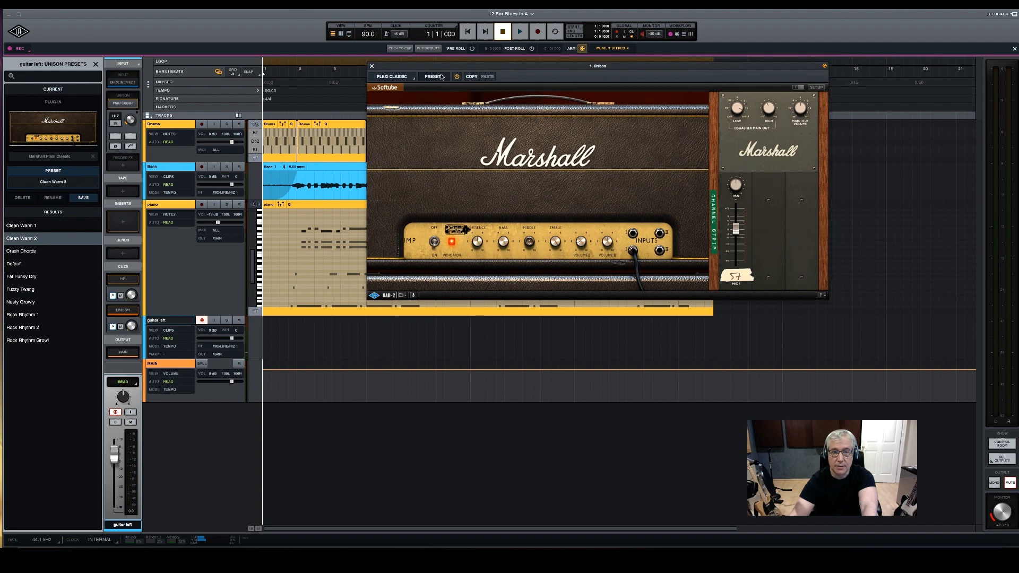
click(372, 67)
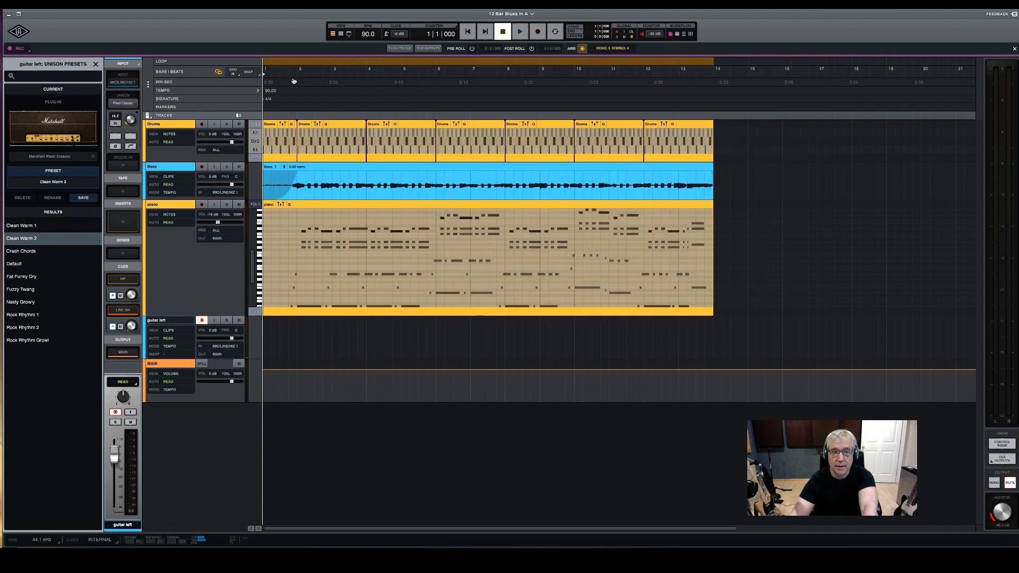
Add the UA 1176LN Rev E compressor as a record effect on guitar left with the Andy Johns Guitar preset
click(123, 166)
scroll(71, 312, down, 15)
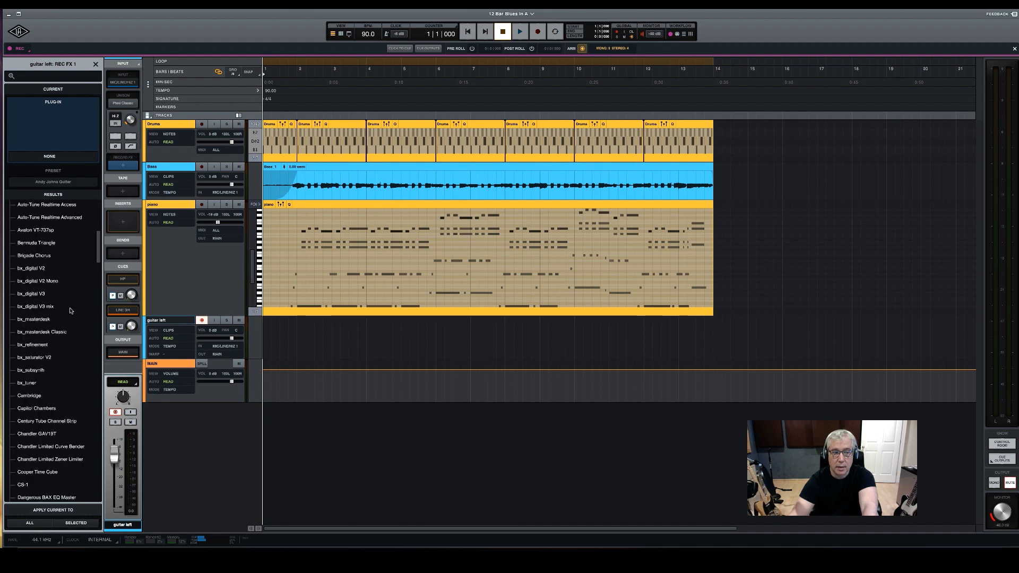
scroll(72, 311, down, 20)
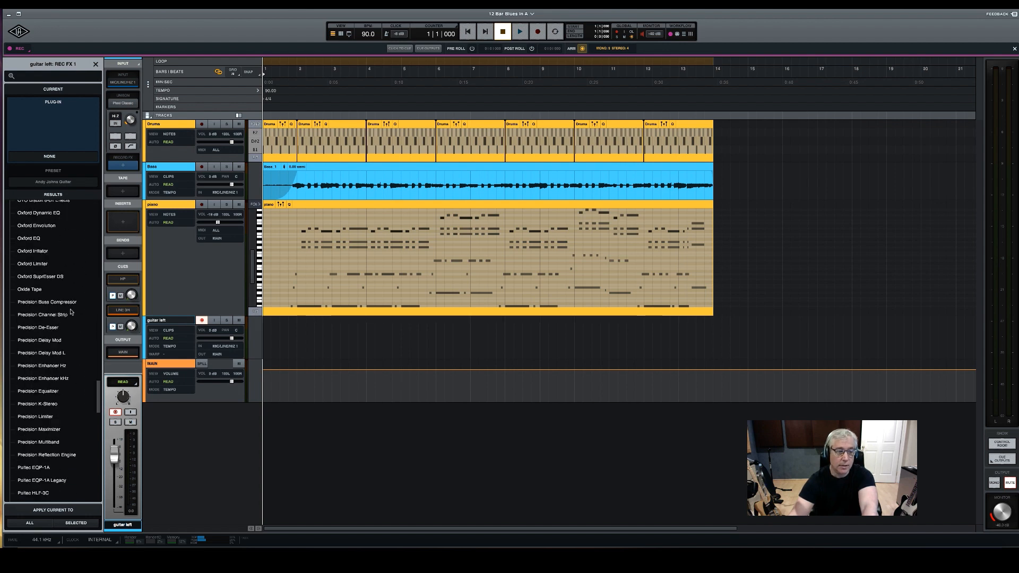
scroll(71, 312, down, 20)
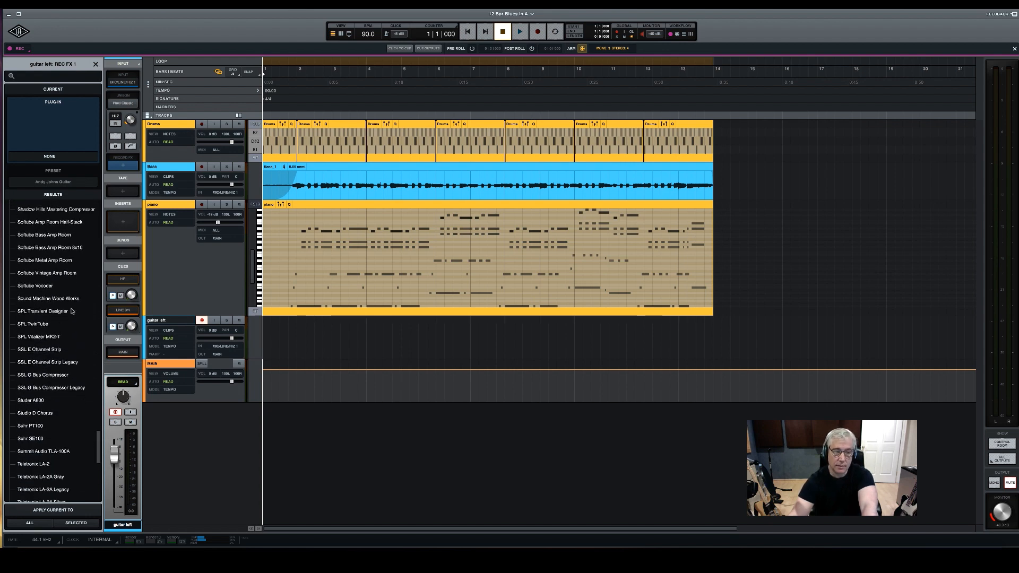
scroll(71, 311, down, 6)
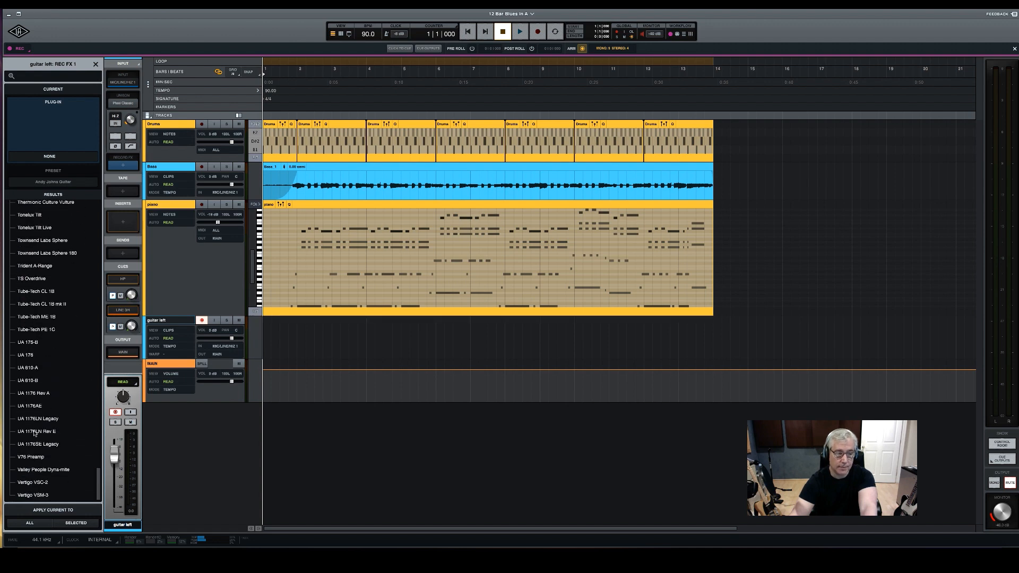
double_click(35, 432)
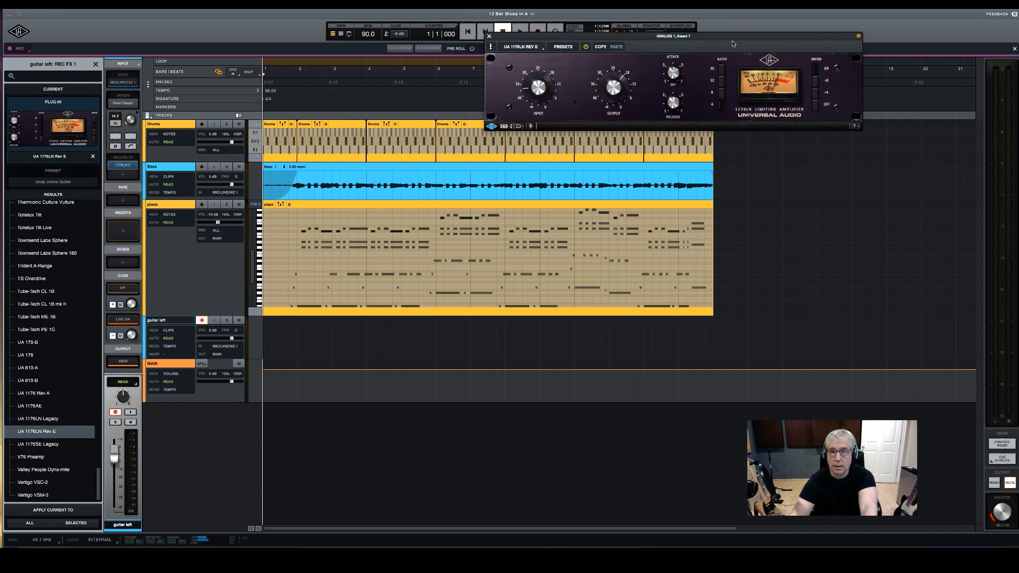
drag(731, 41, 680, 82)
click(519, 88)
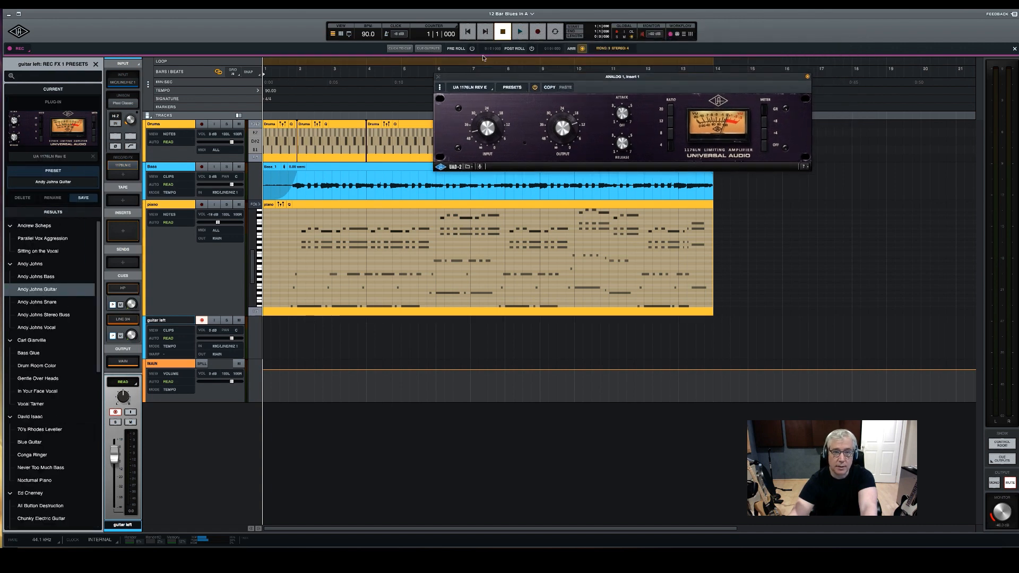
click(437, 79)
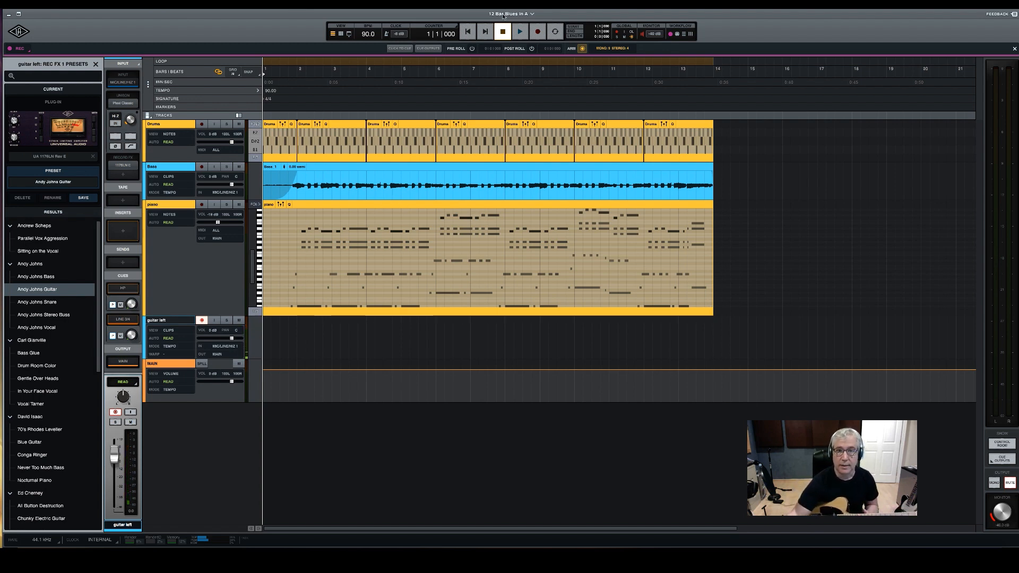
key(Escape)
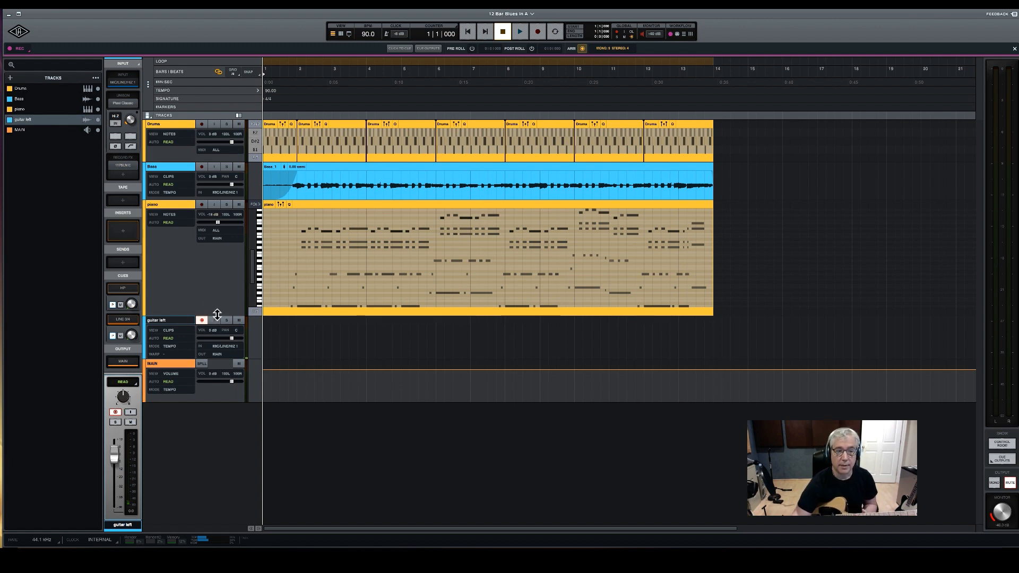
Shrink the piano track, enlarge guitar left, and record a guitar take on it from bar 1 through the end of bar 13, leaving it disarmed
drag(214, 316, 228, 249)
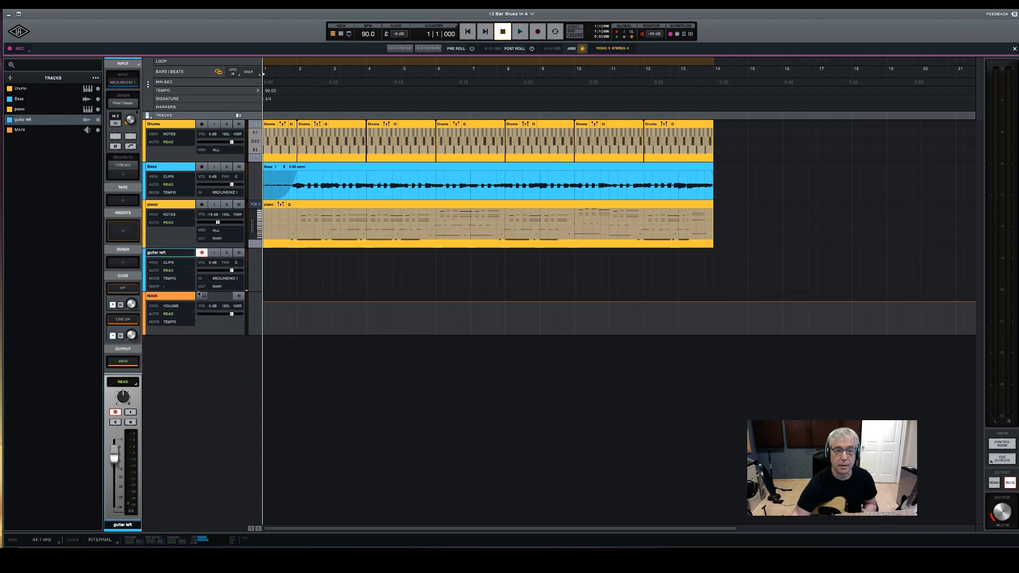
drag(215, 292, 211, 331)
key(r)
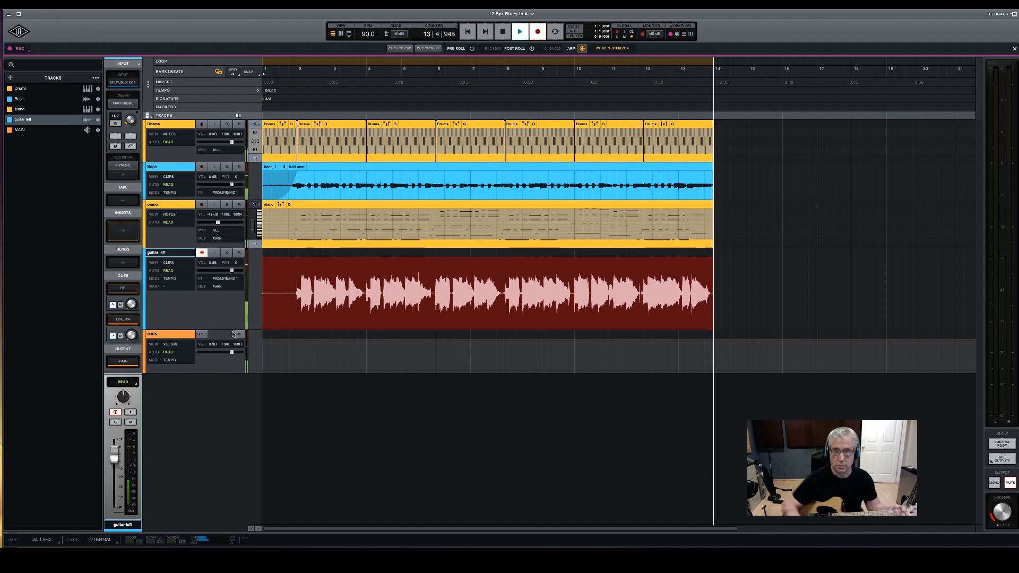
key(space)
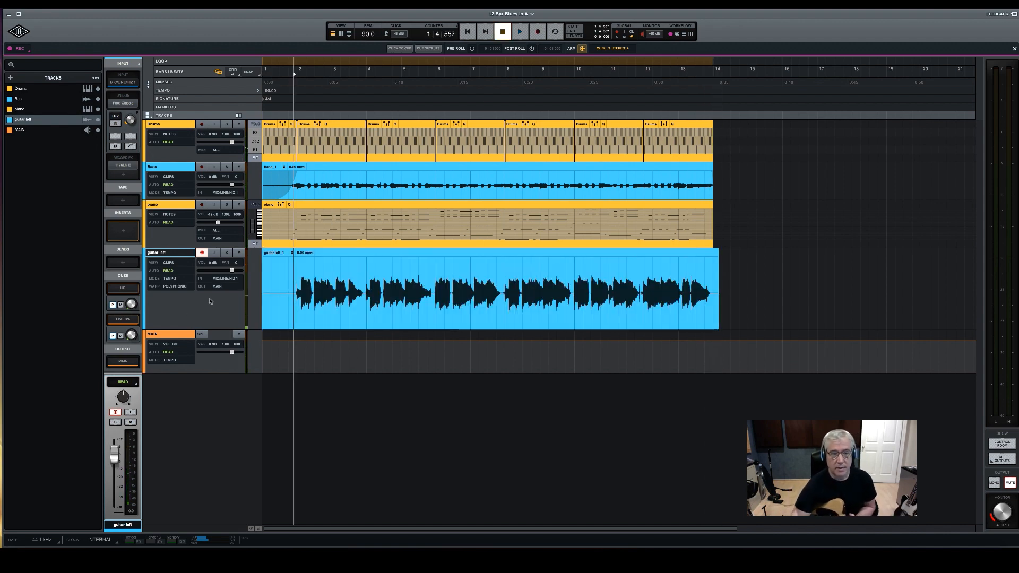
click(202, 253)
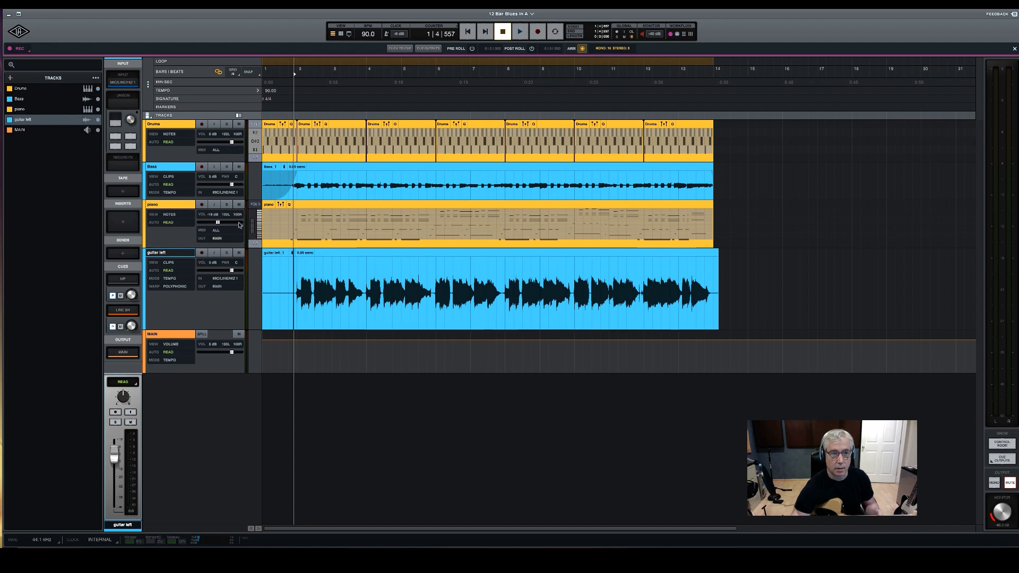
Create one mono audio track named "guitar right"
click(9, 77)
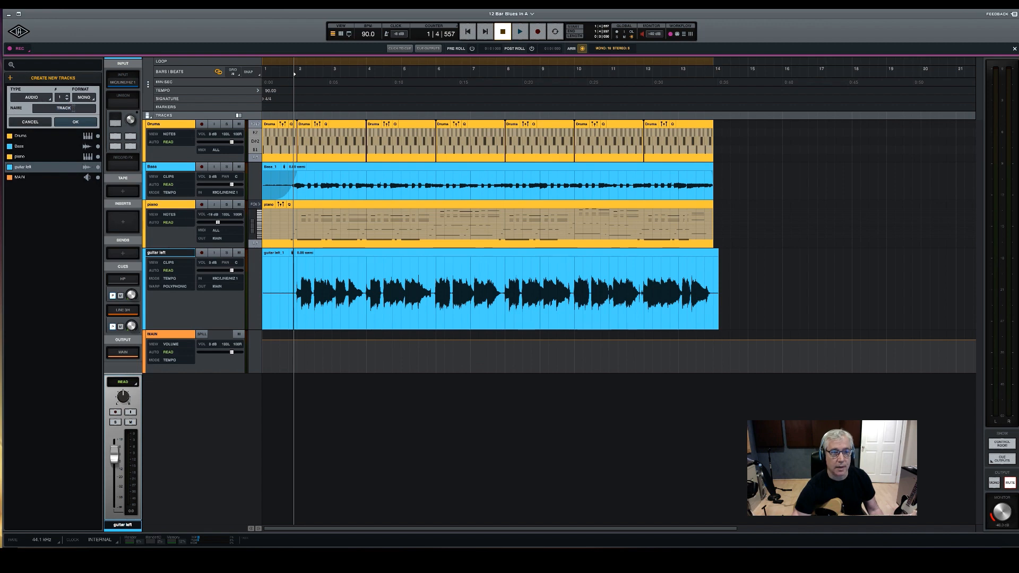
text(g)
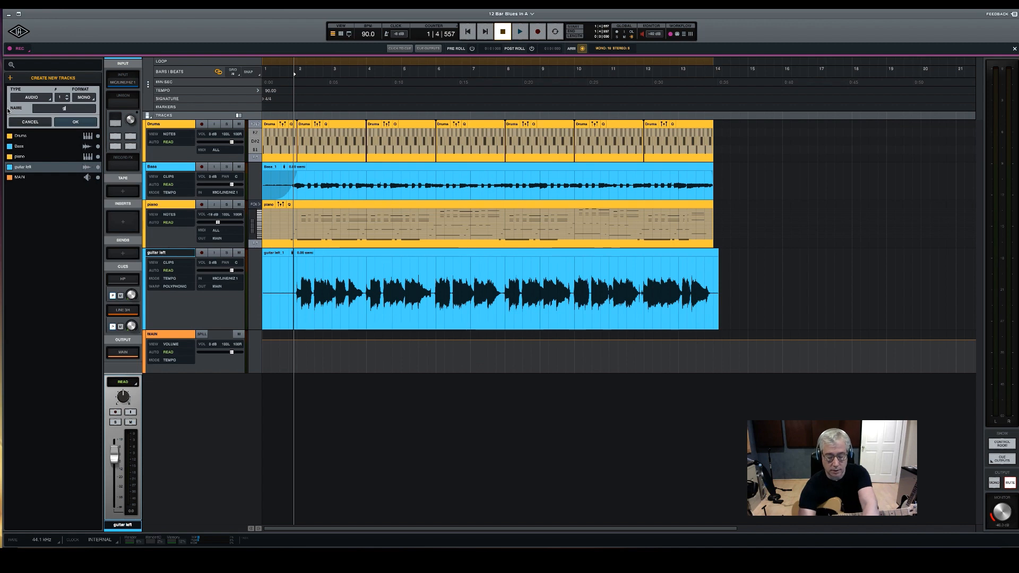
text(uitar right)
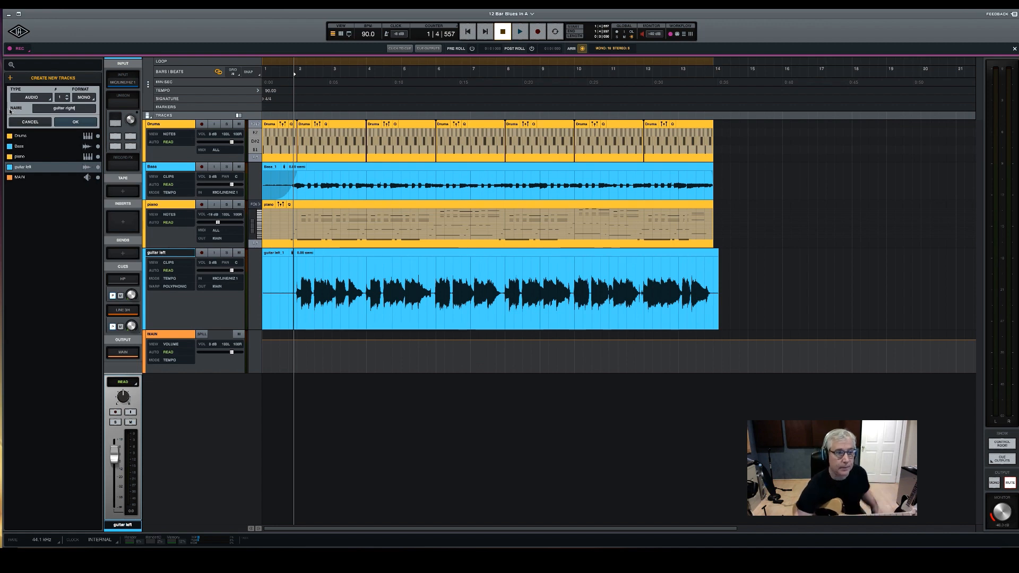
click(80, 123)
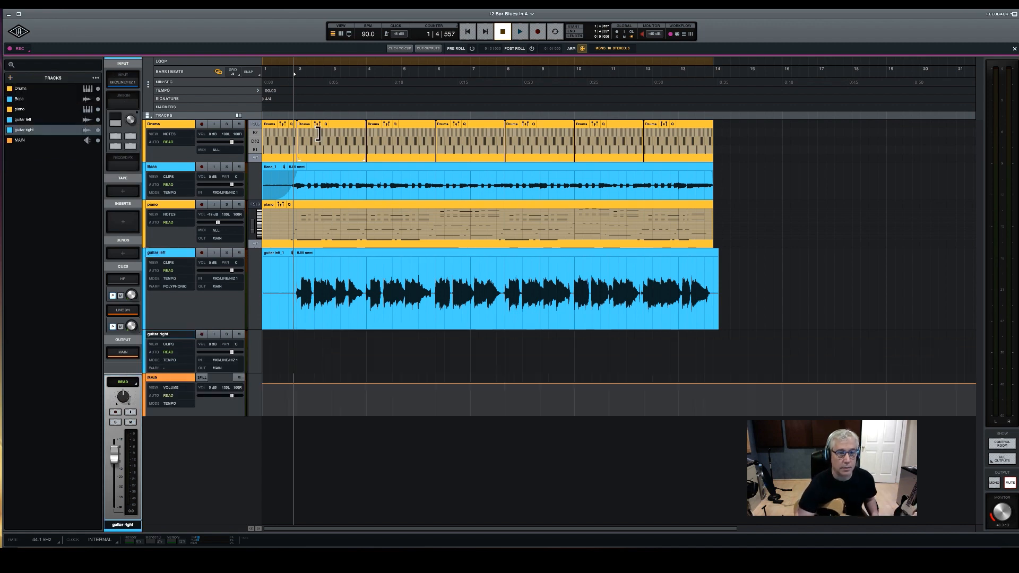
Record-arm guitar right and load the Marshall Plexi Classic as its Unison plug-in with the Rock Rhythm 2 preset
click(203, 334)
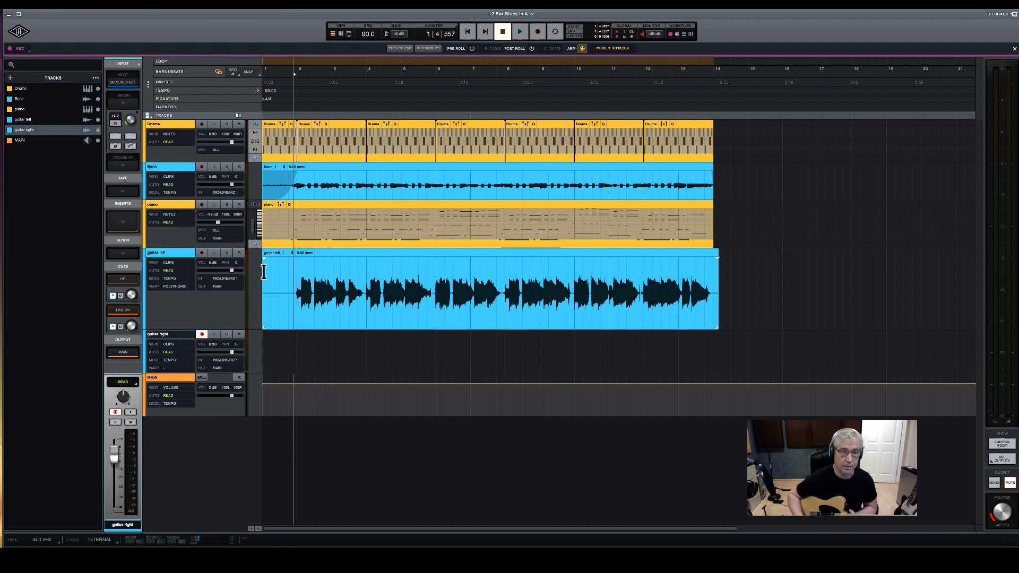
click(123, 103)
scroll(55, 292, down, 4)
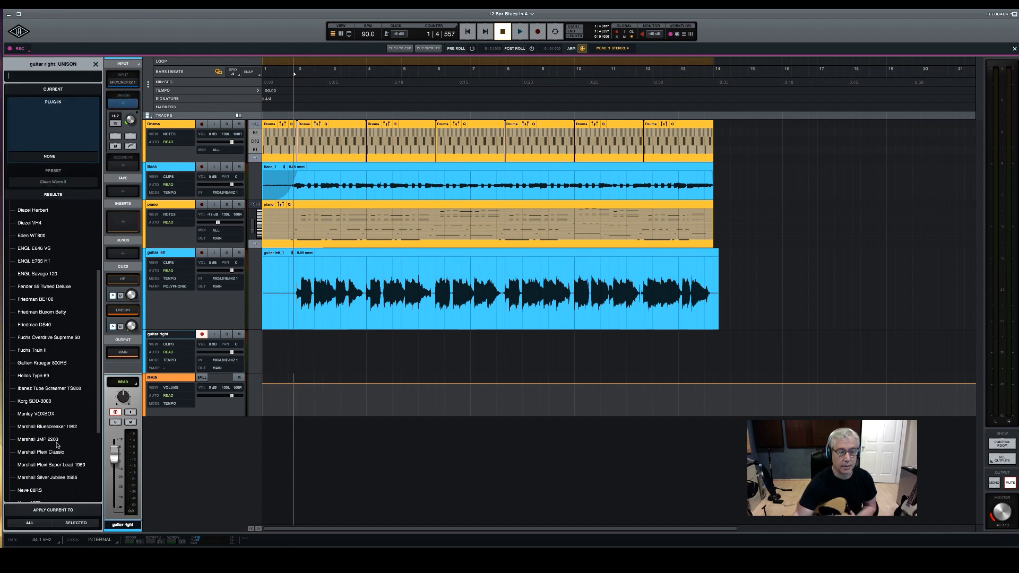
click(53, 453)
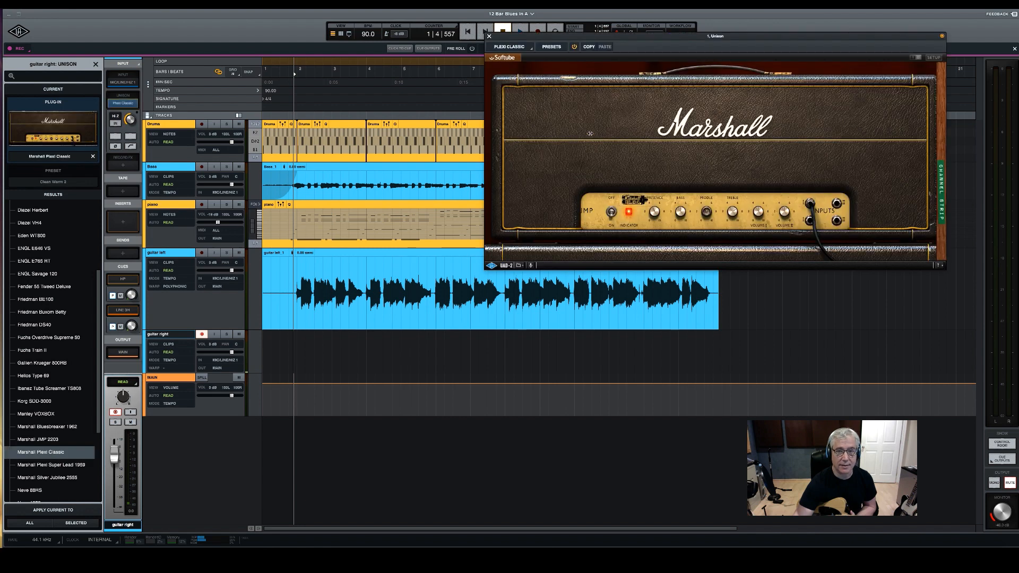
click(53, 179)
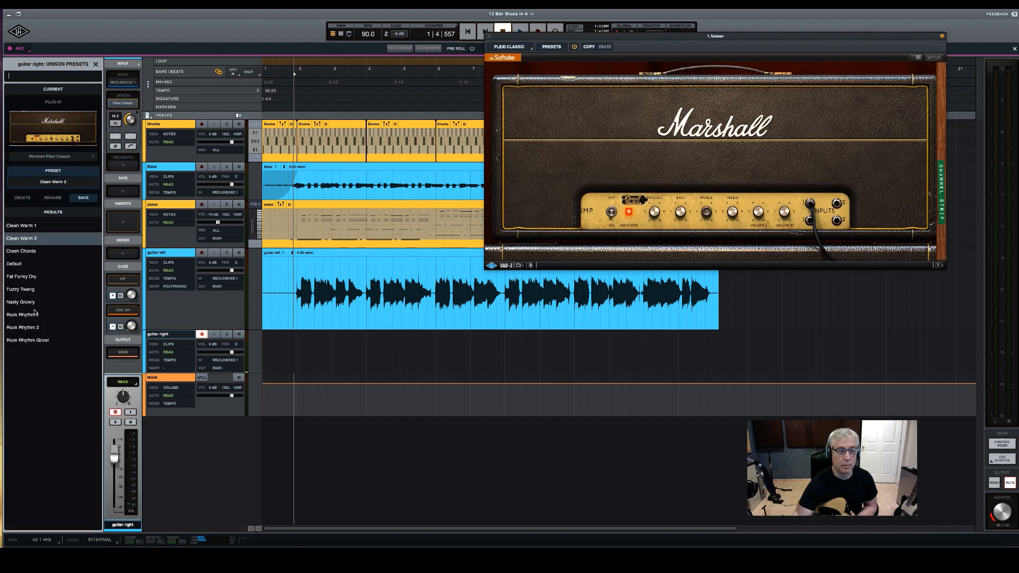
click(33, 328)
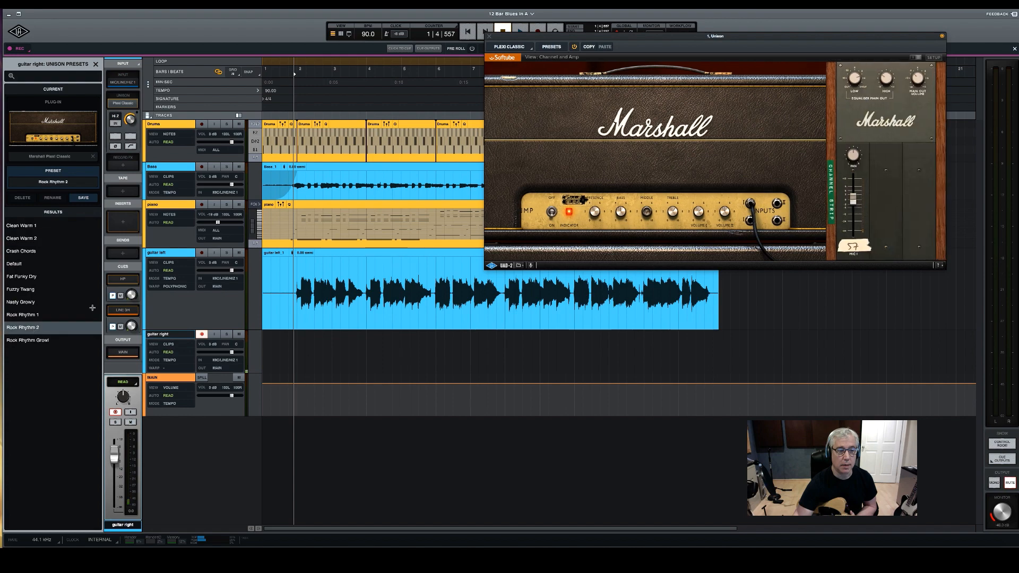
click(489, 37)
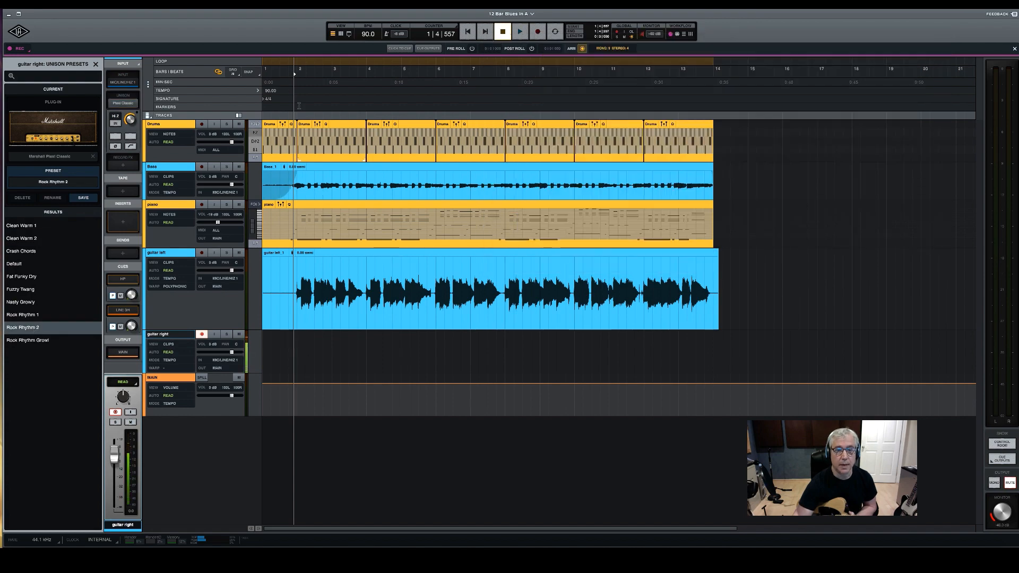
Add the UA 1176LN Rev E compressor as a record effect on the guitar right track
click(123, 166)
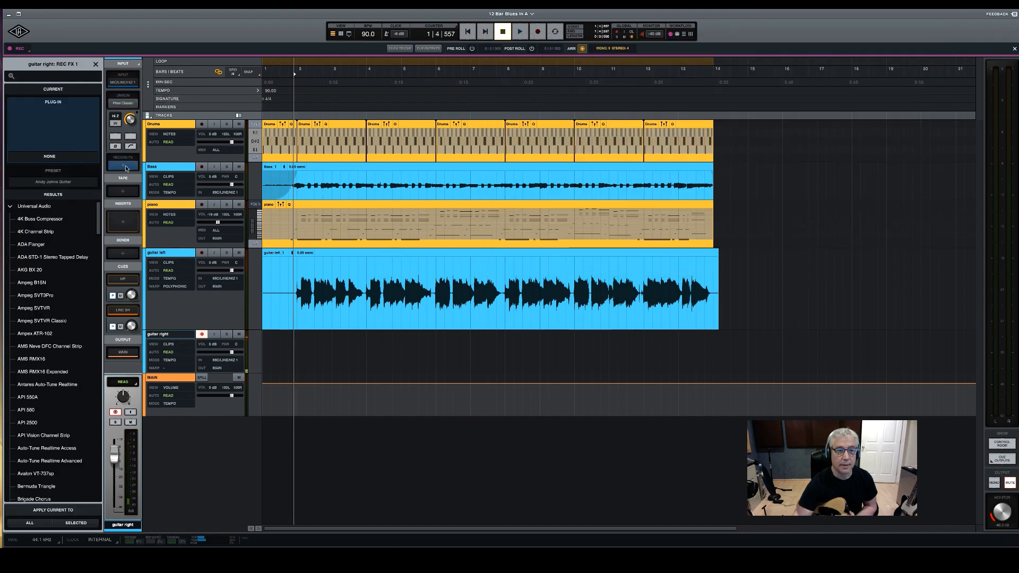
scroll(80, 265, down, 20)
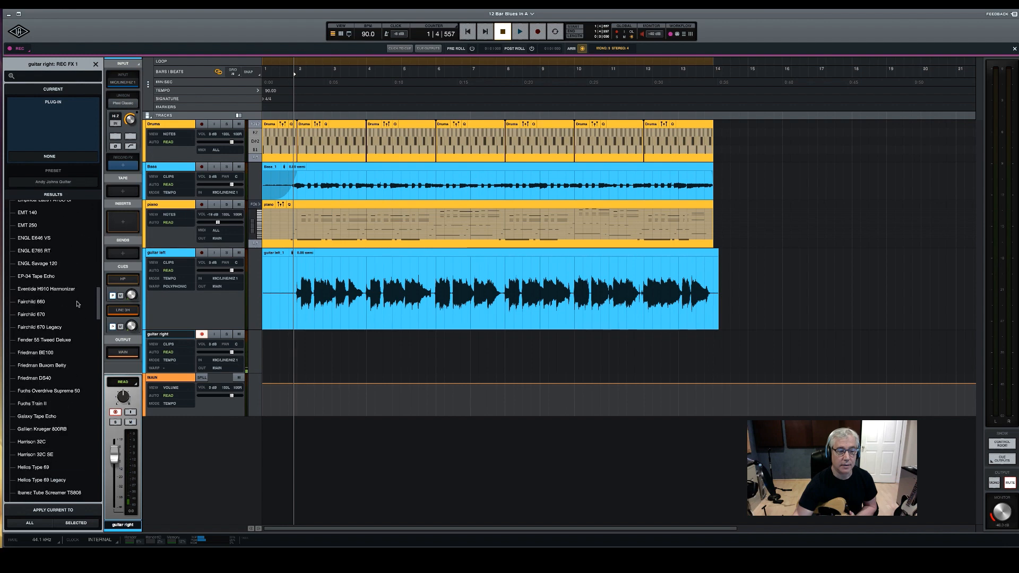
scroll(76, 310, down, 15)
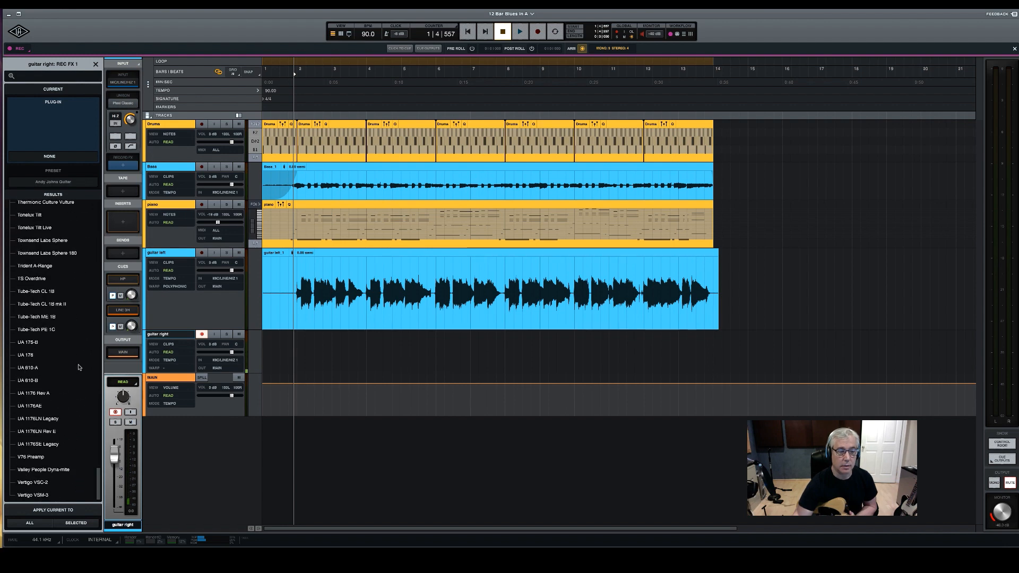
click(40, 431)
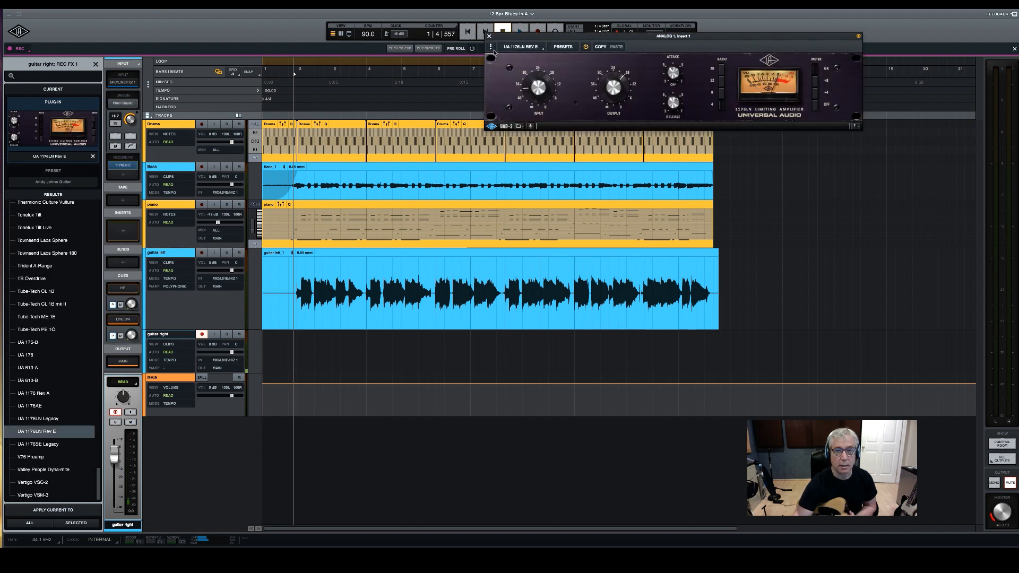
Close the compressor's window and record a guitar right take from bar 1 through the end of bar 13, leaving the track disarmed
click(576, 48)
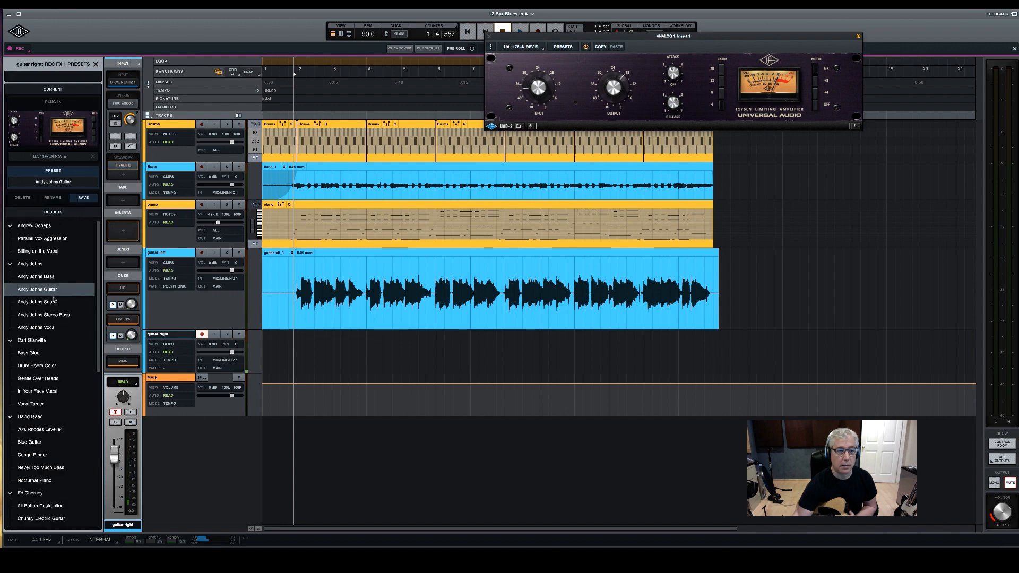
click(489, 36)
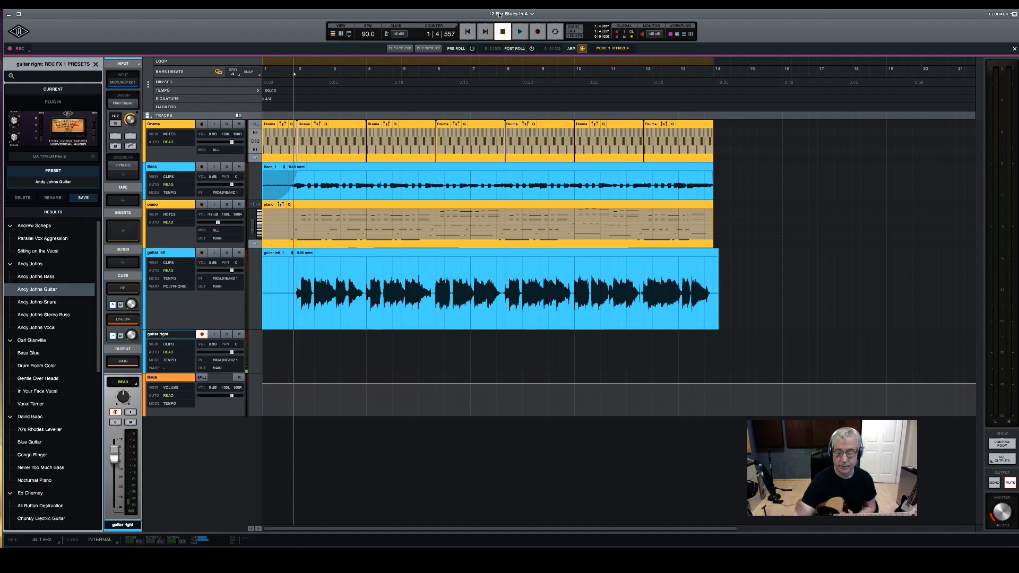
key(Escape)
key(Return)
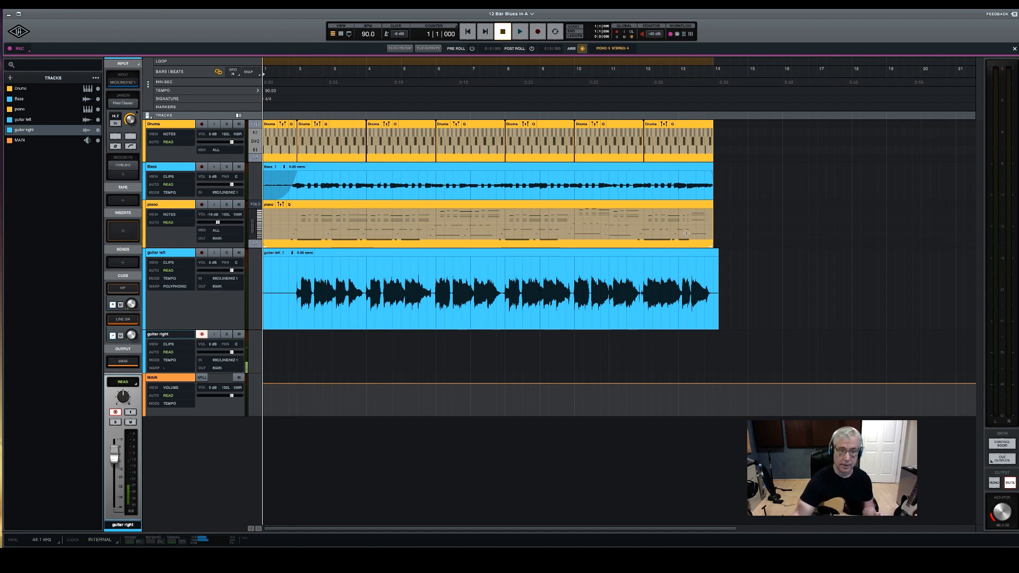
key(r)
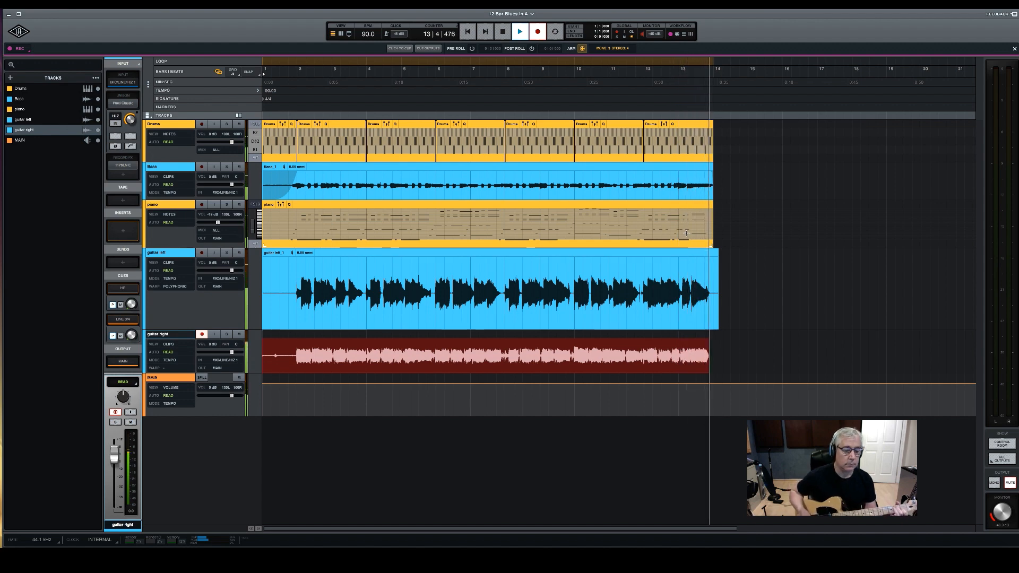
key(space)
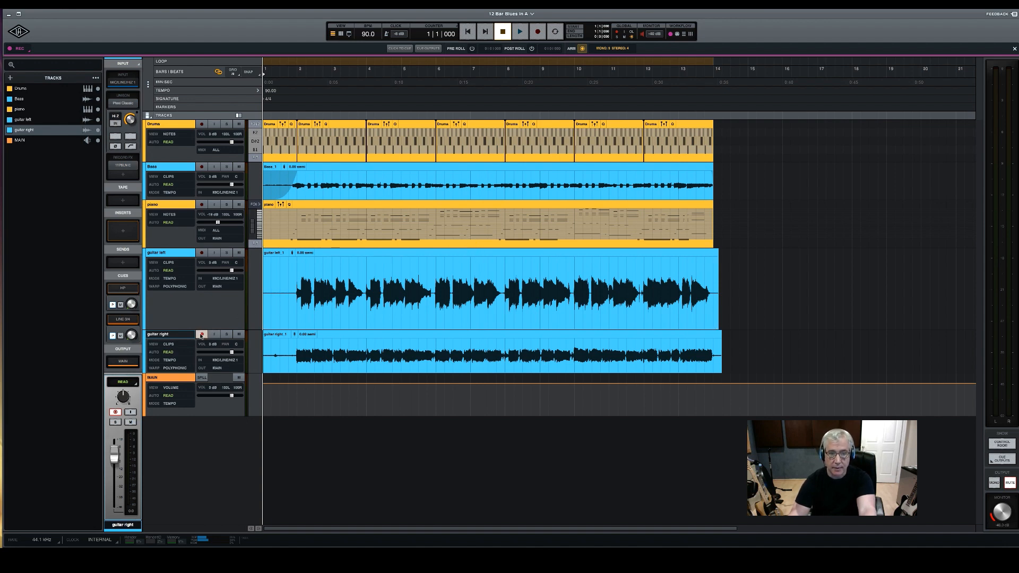
click(201, 334)
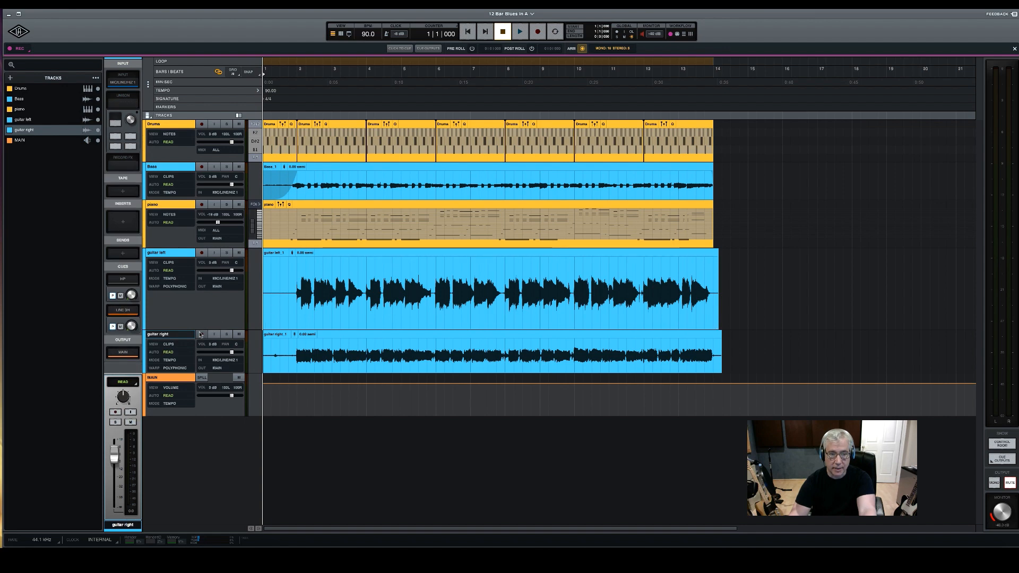
Lower both guitar tracks to about -18 dB and pan guitar left to 100L and guitar right to 100R
drag(203, 329, 203, 285)
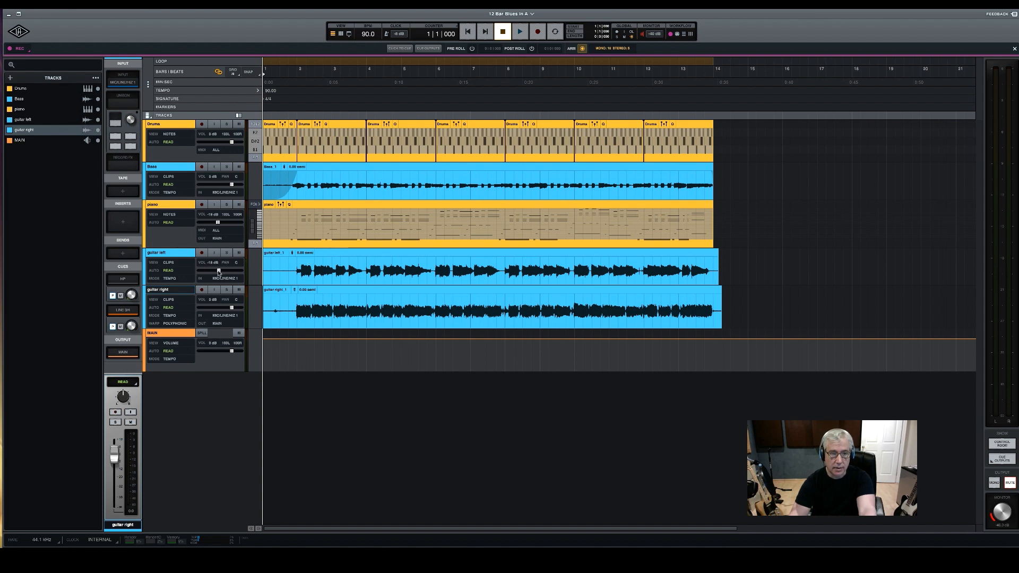
drag(231, 307, 218, 314)
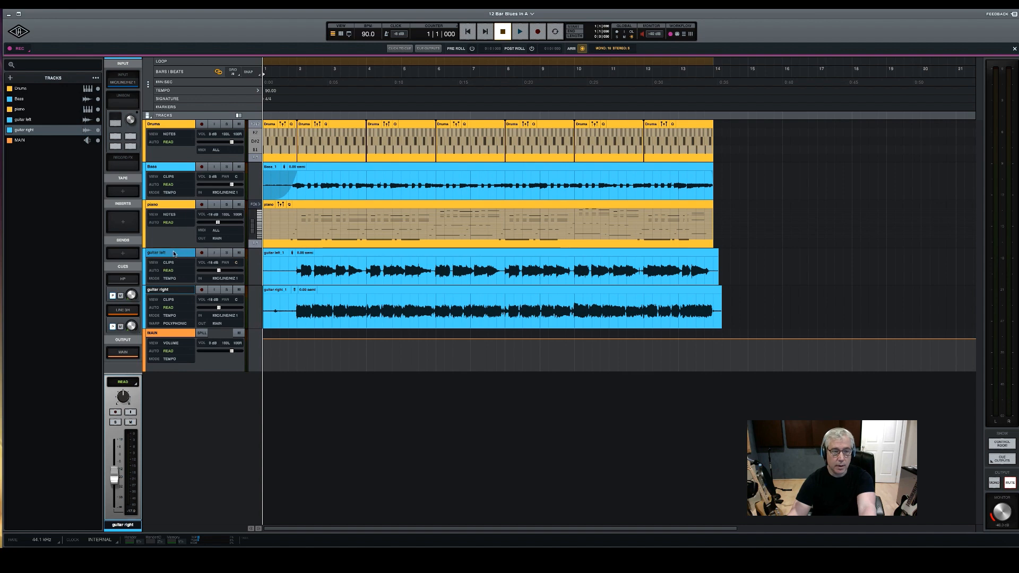
mouse_move(236, 263)
mouse_down()
mouse_move(233, 272)
mouse_move(234, 244)
mouse_up()
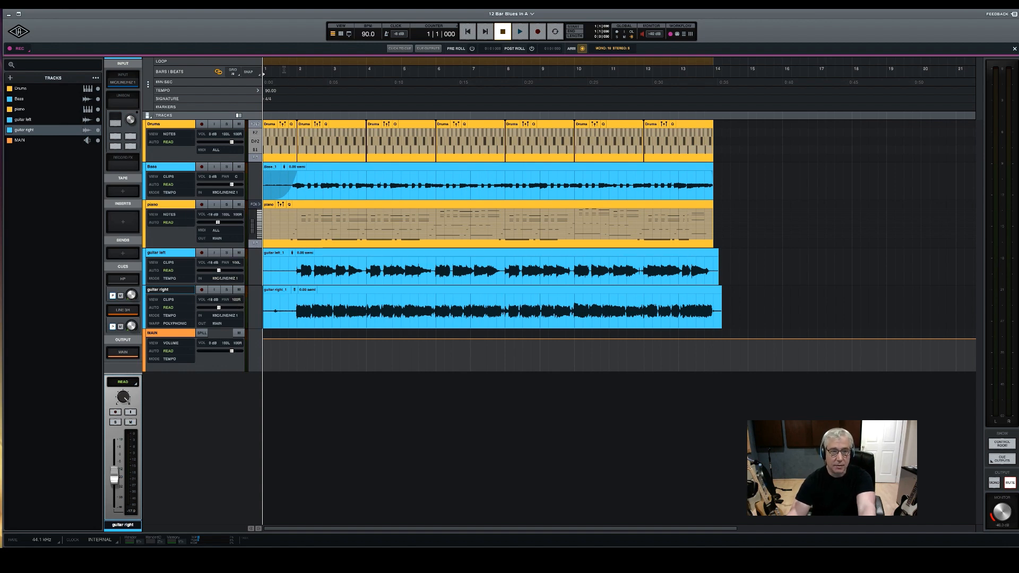
Play the mix back from bar 2 to check the balance of the two panned guitars
click(300, 72)
key(space)
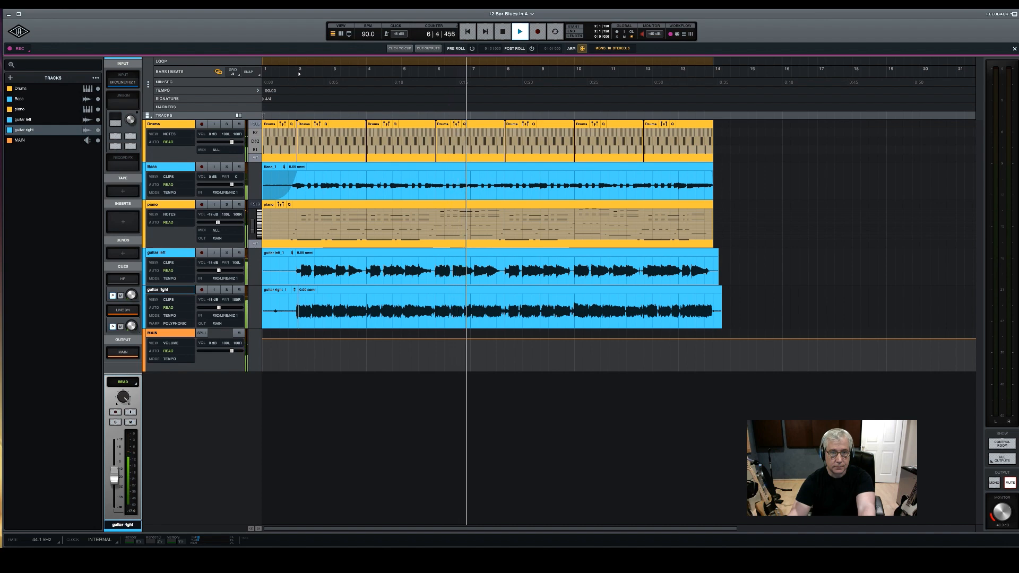
key(space)
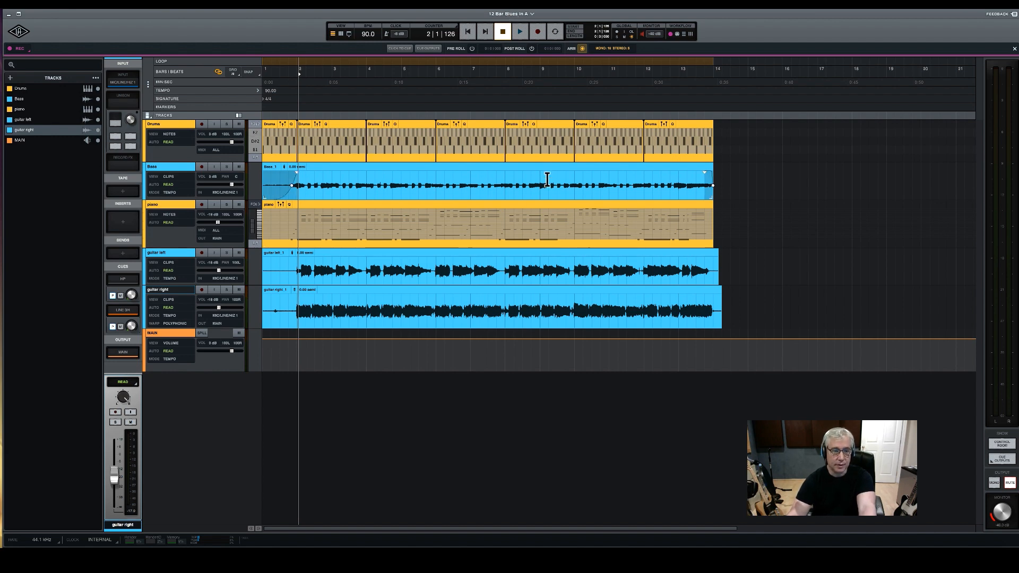
scroll(421, 253, right, 1)
scroll(421, 252, left, 1)
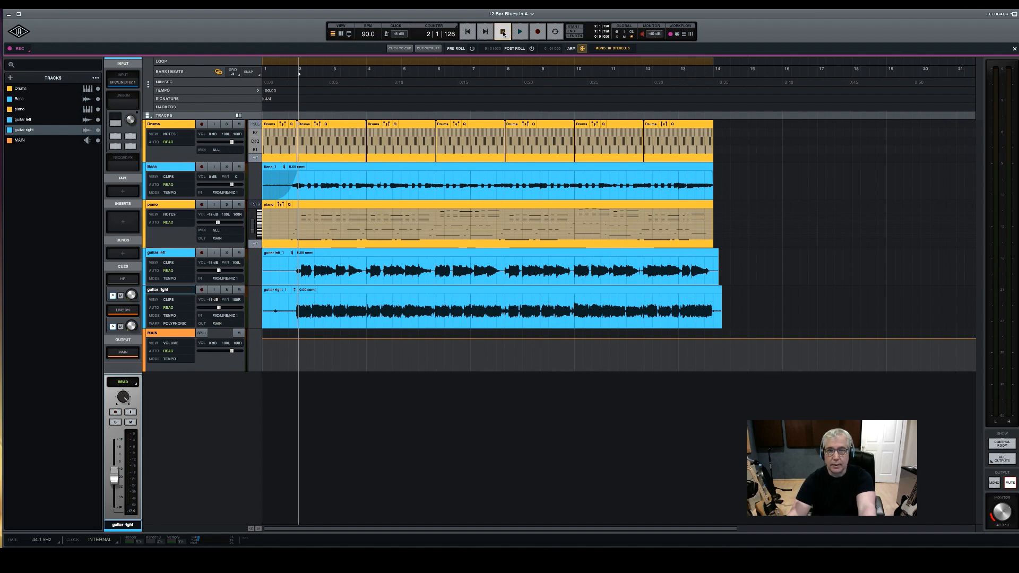
Create one stereo instrument track named "Organ" that uses the Shape instrument
key(ctrl+a)
click(10, 78)
click(38, 101)
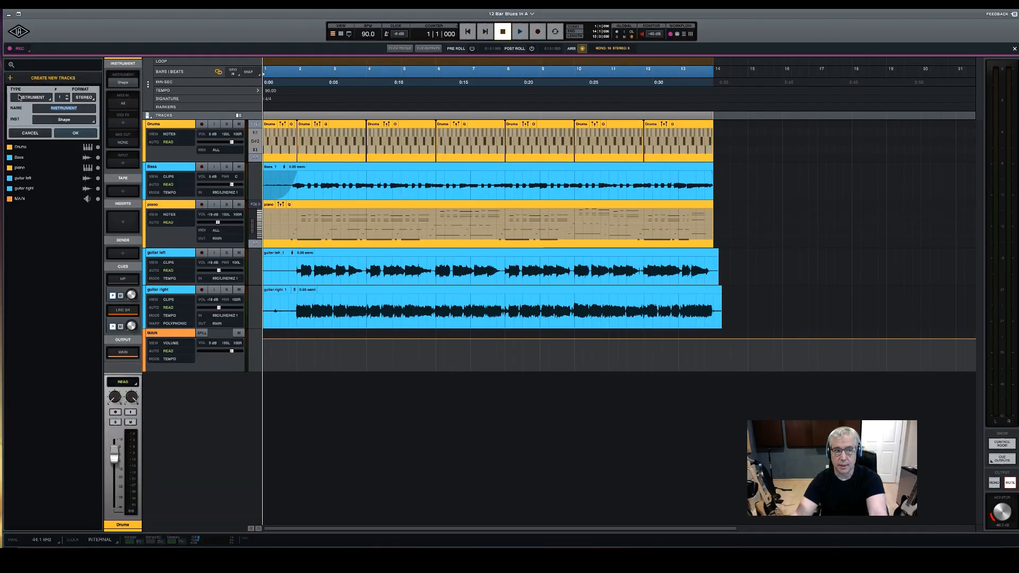
click(57, 109)
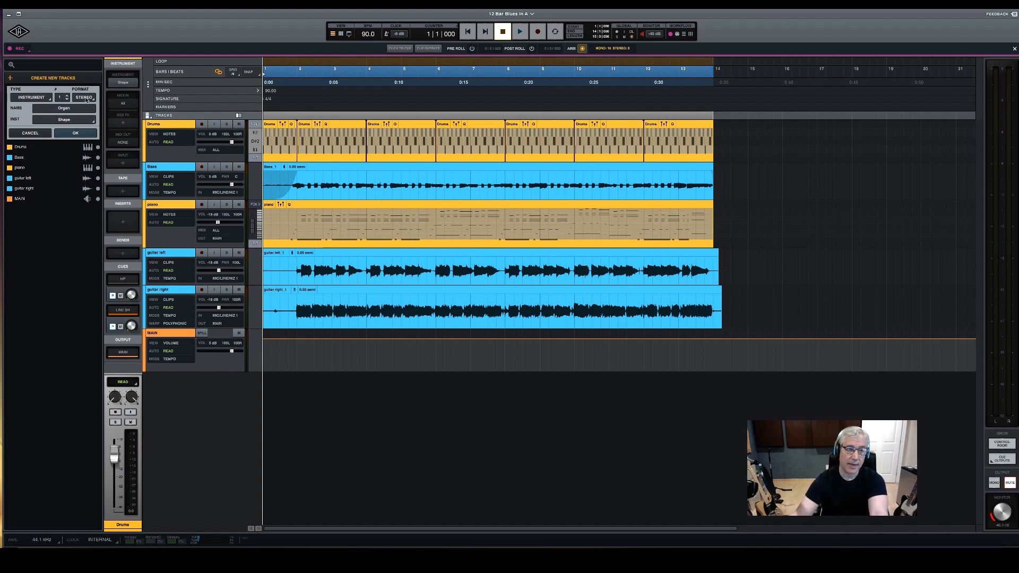
click(76, 133)
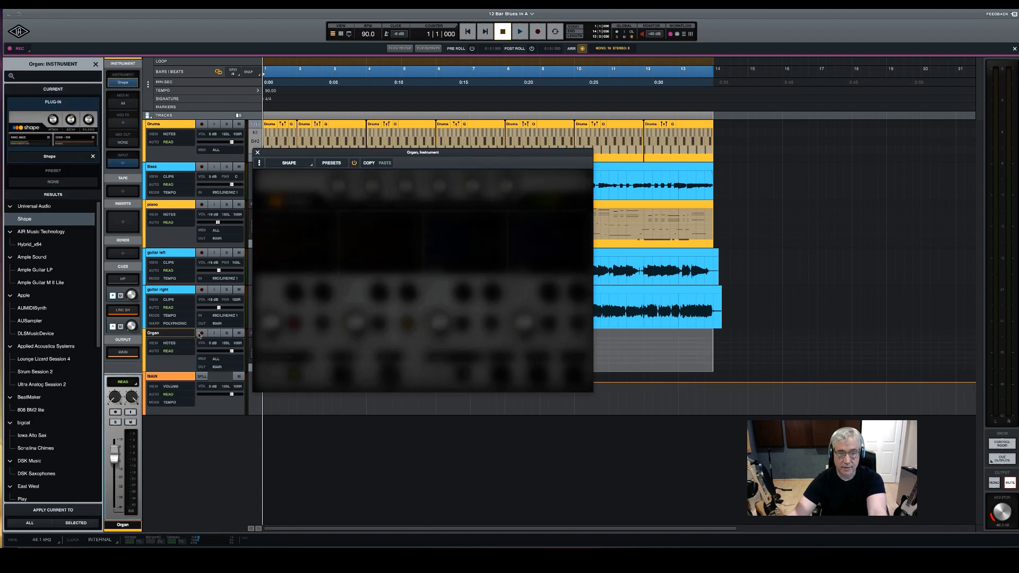
Record-arm the Organ track and load Shape's "Drawbar - First 3 Classic" preset
click(201, 333)
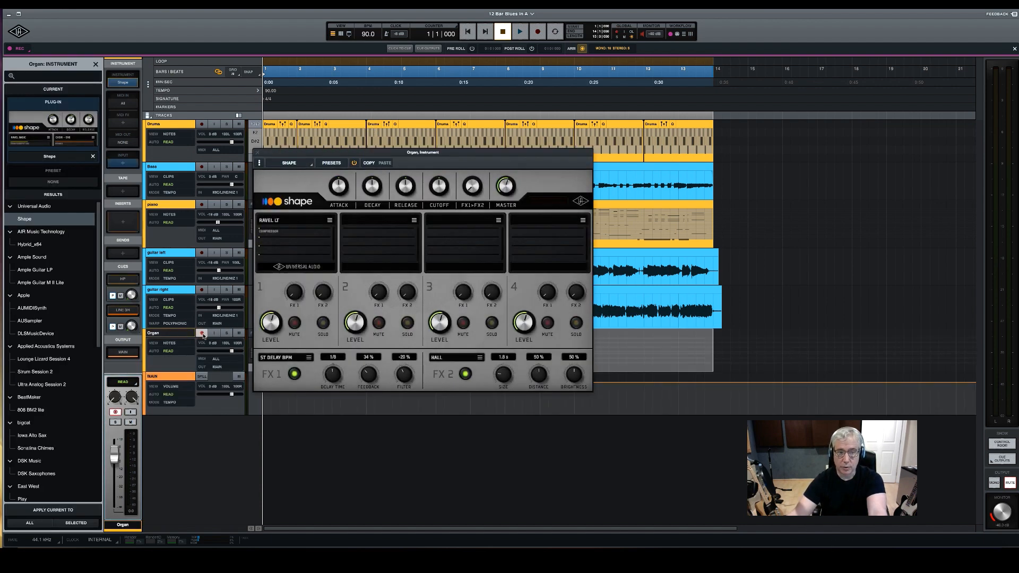
click(331, 163)
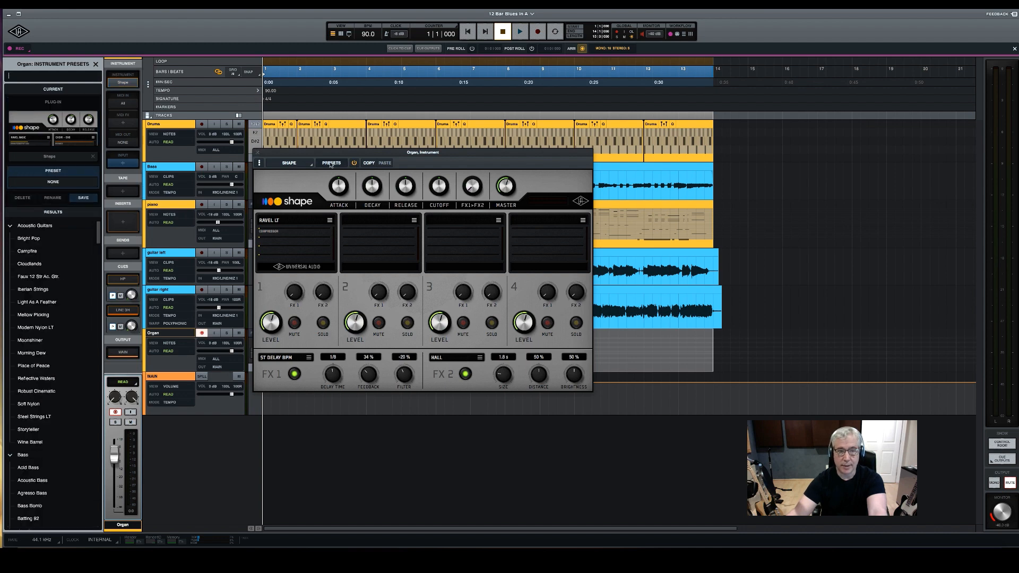
drag(413, 155, 441, 136)
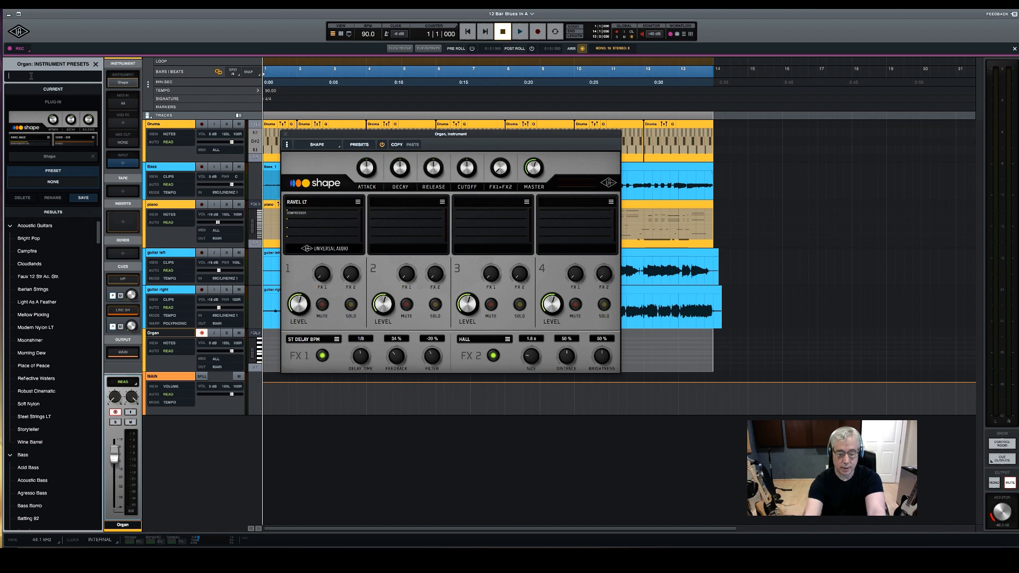
text(organ)
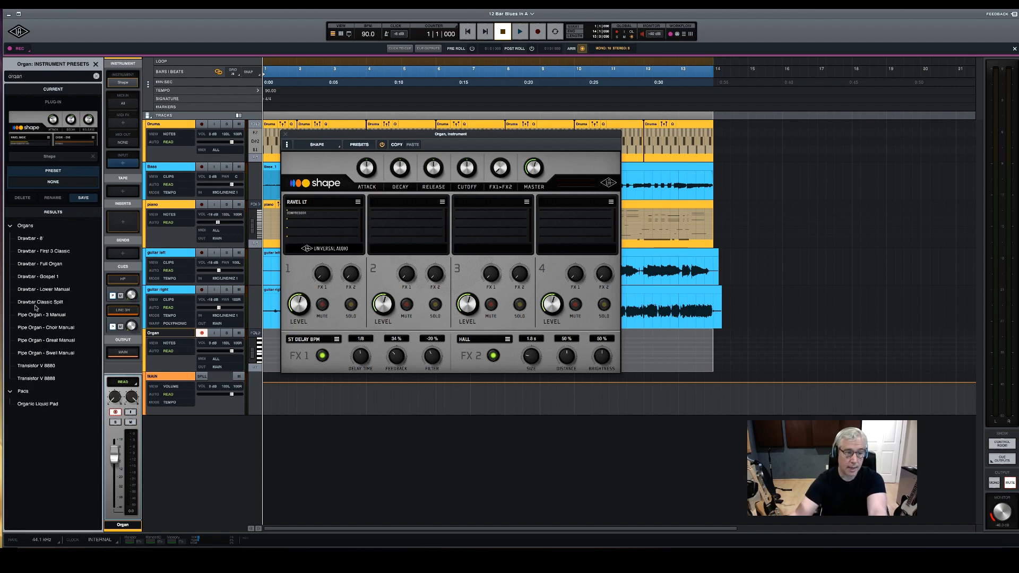
click(52, 251)
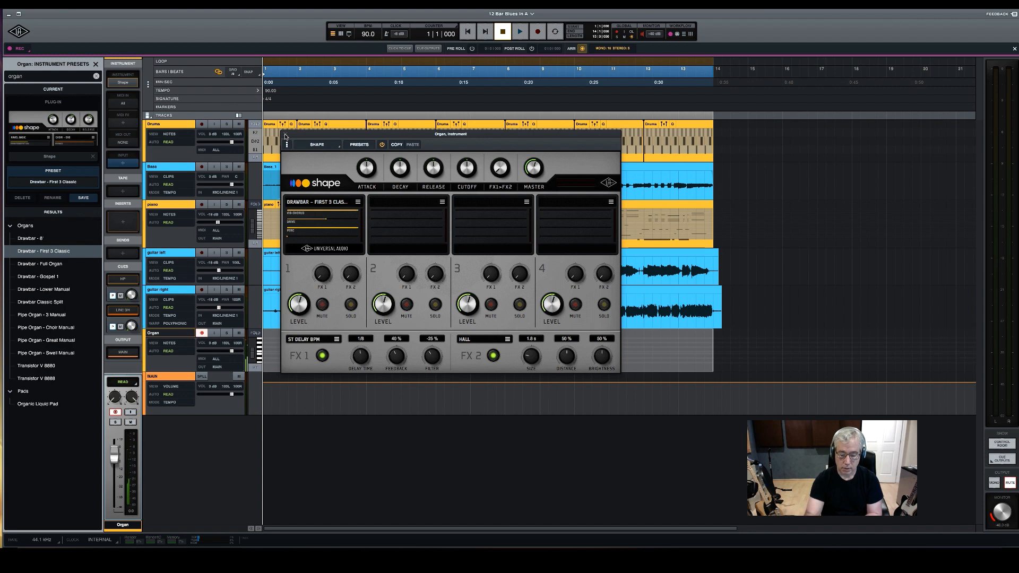
Close the instrument's window and record an organ take from bar 1 through the end of bar 13
click(283, 136)
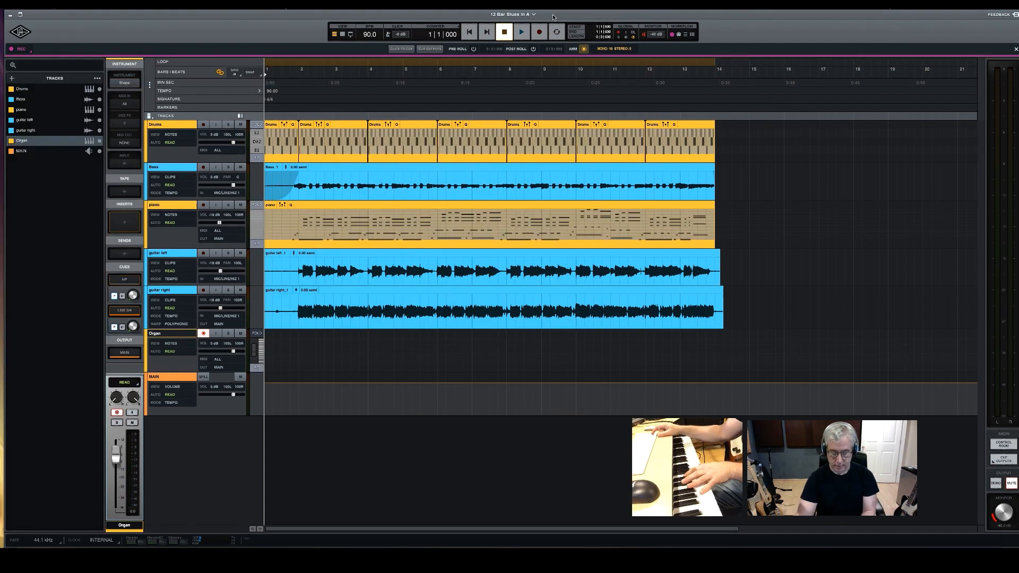
key(r)
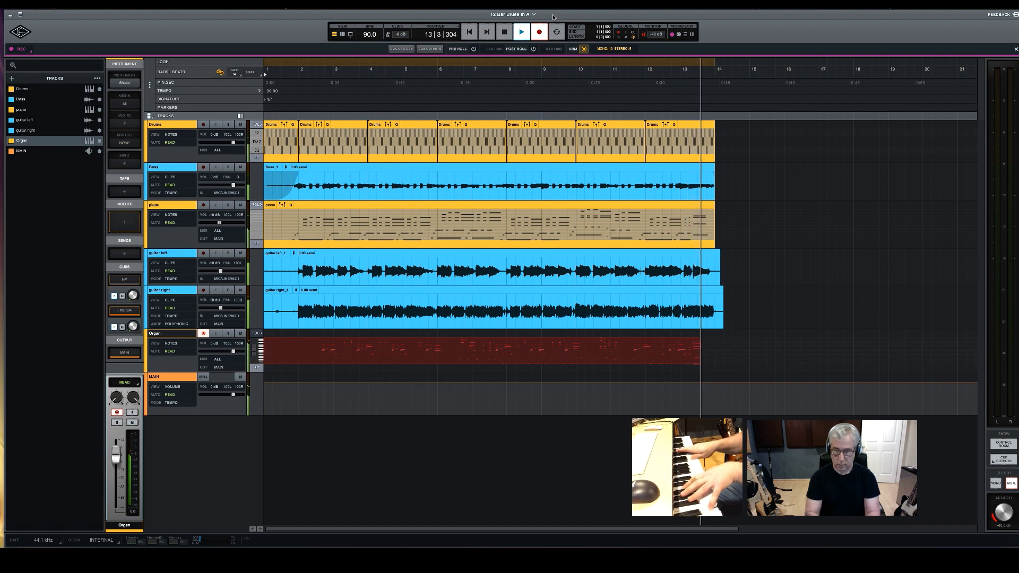
key(space)
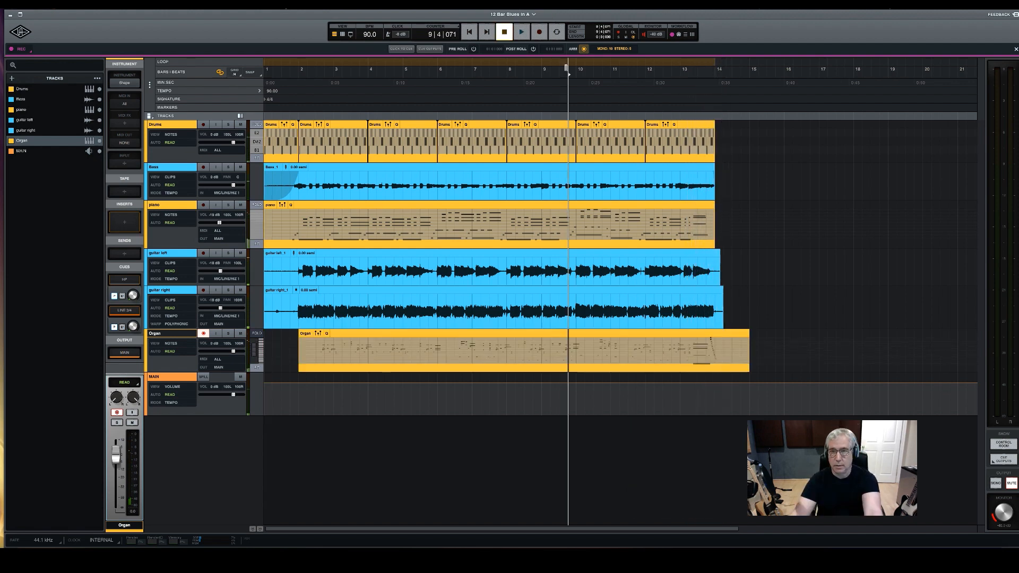
Play the recorded organ take back from bar 10 to check its later bars
click(604, 335)
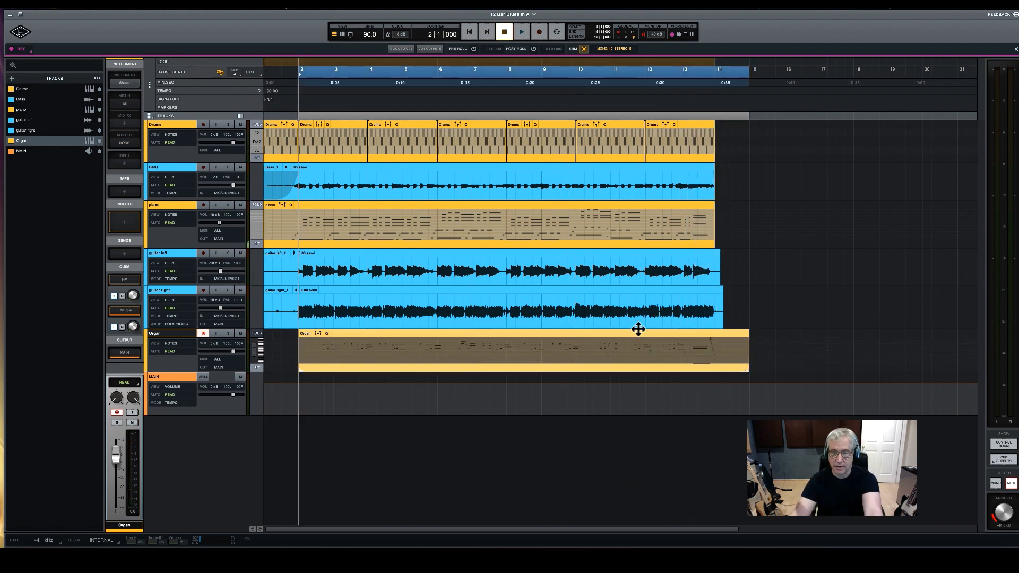
click(589, 60)
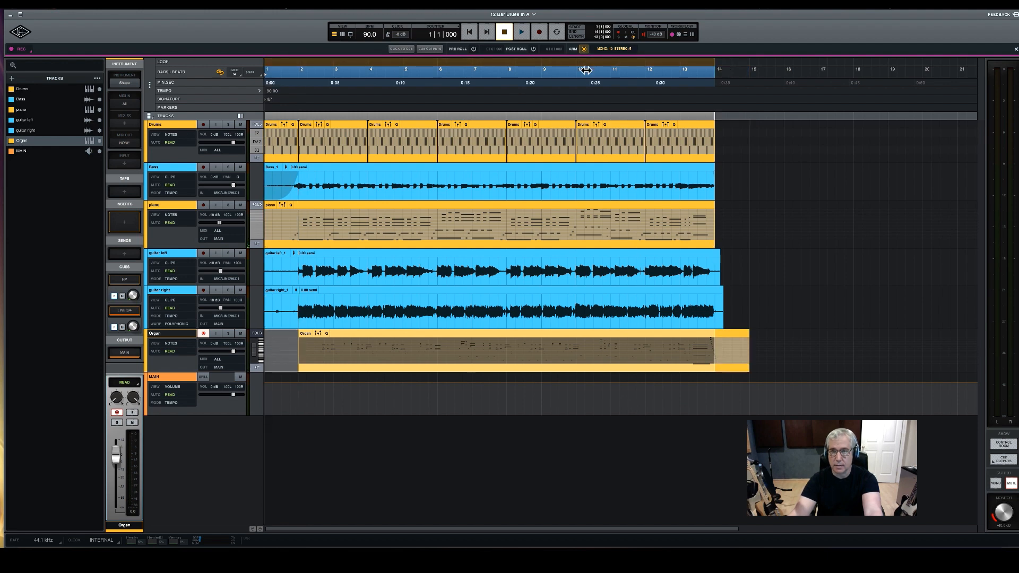
click(581, 81)
key(space)
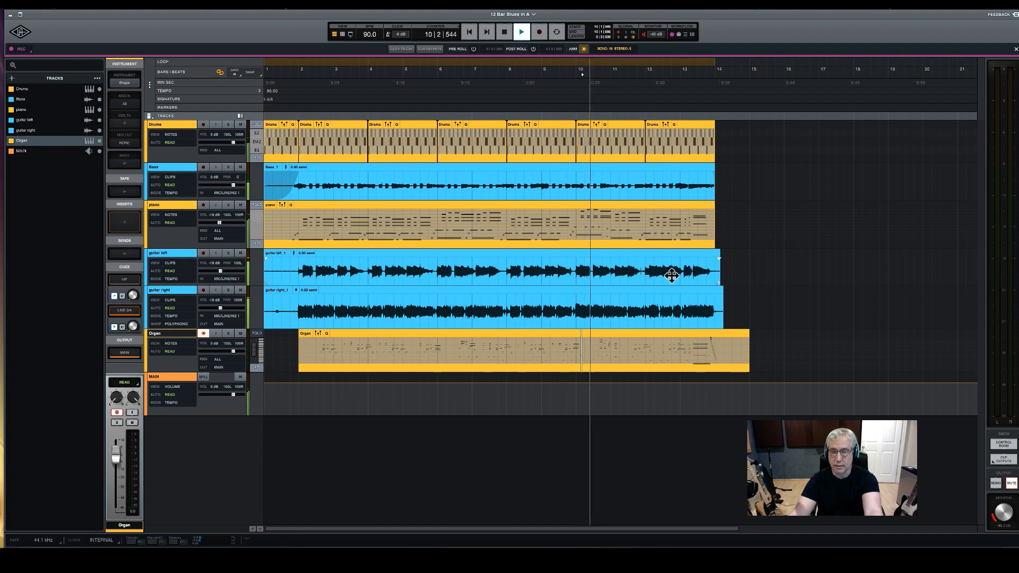
scroll(671, 274, right, 5)
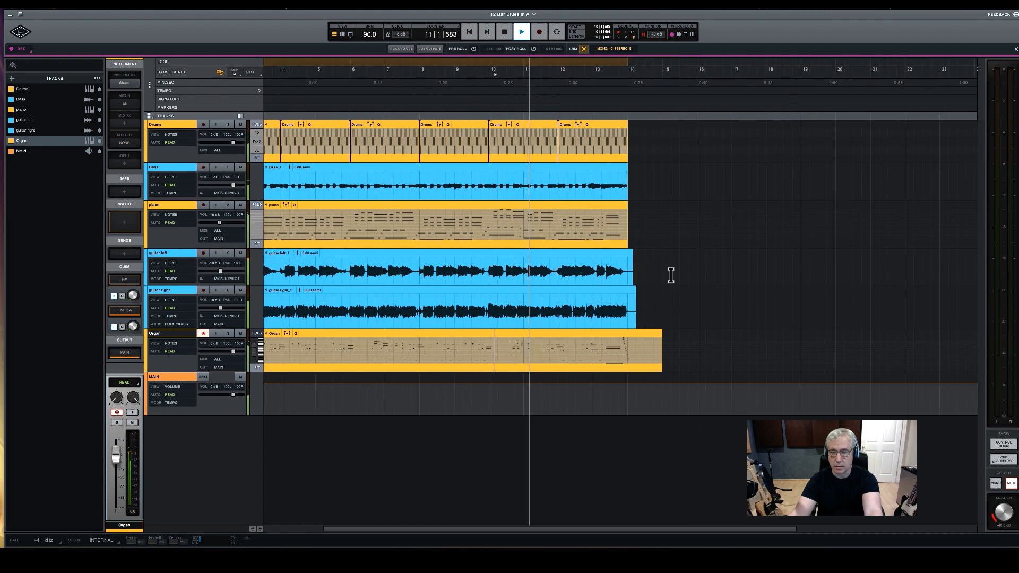
key(space)
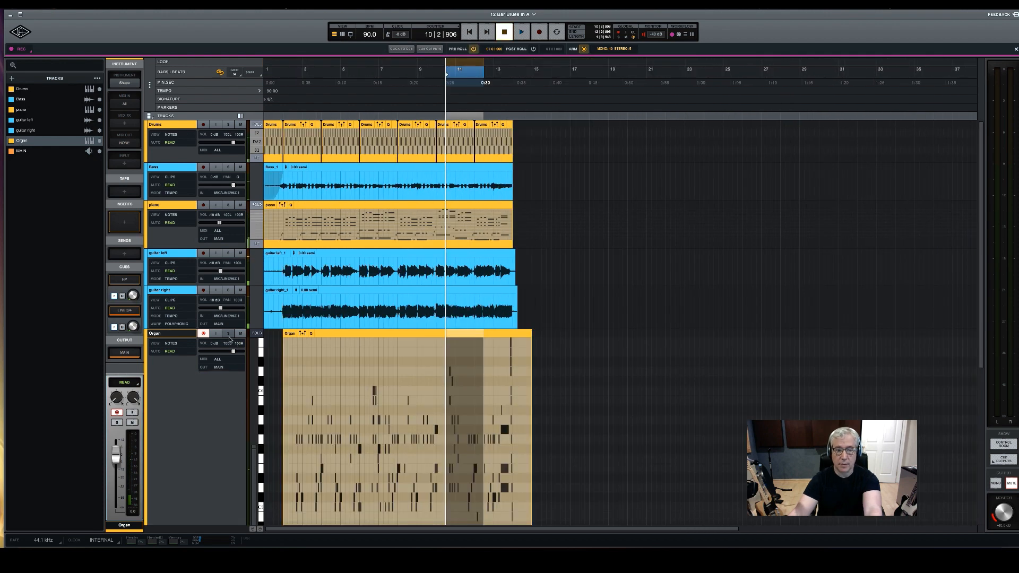
Show the track versions, reduce the Organ track's height, and add a new empty version to it
click(240, 115)
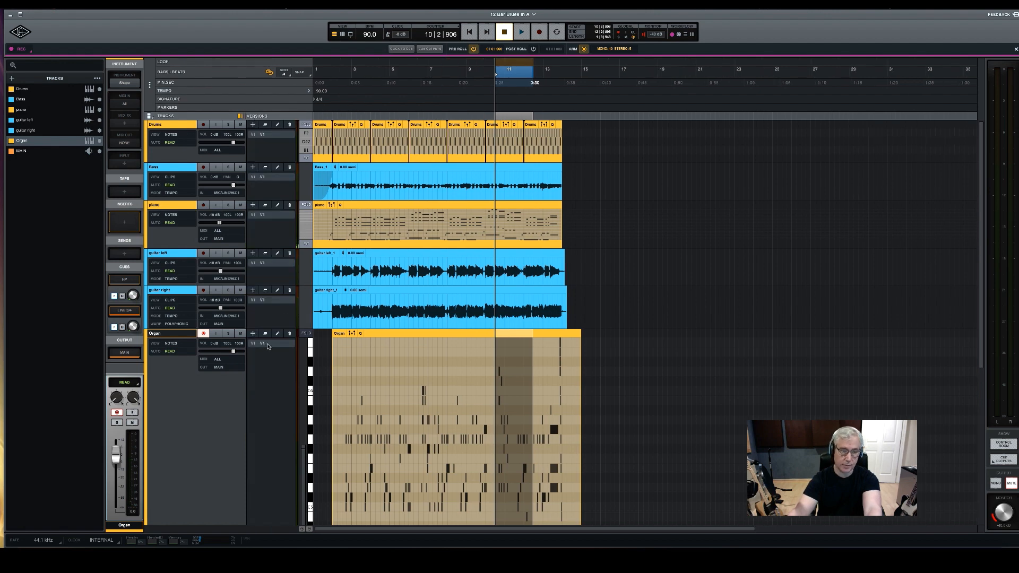
scroll(266, 336, down, 3)
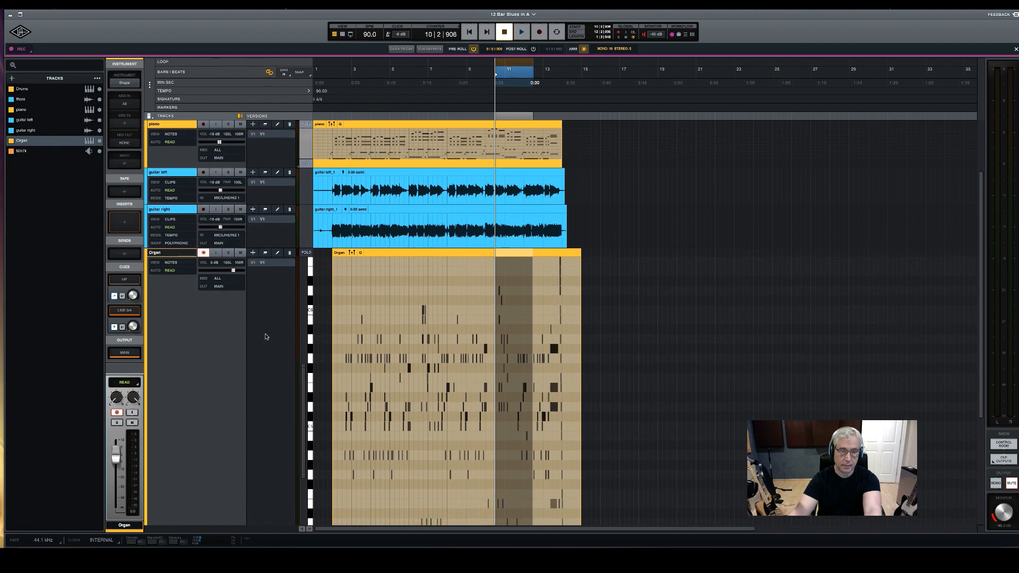
scroll(266, 337, down, 6)
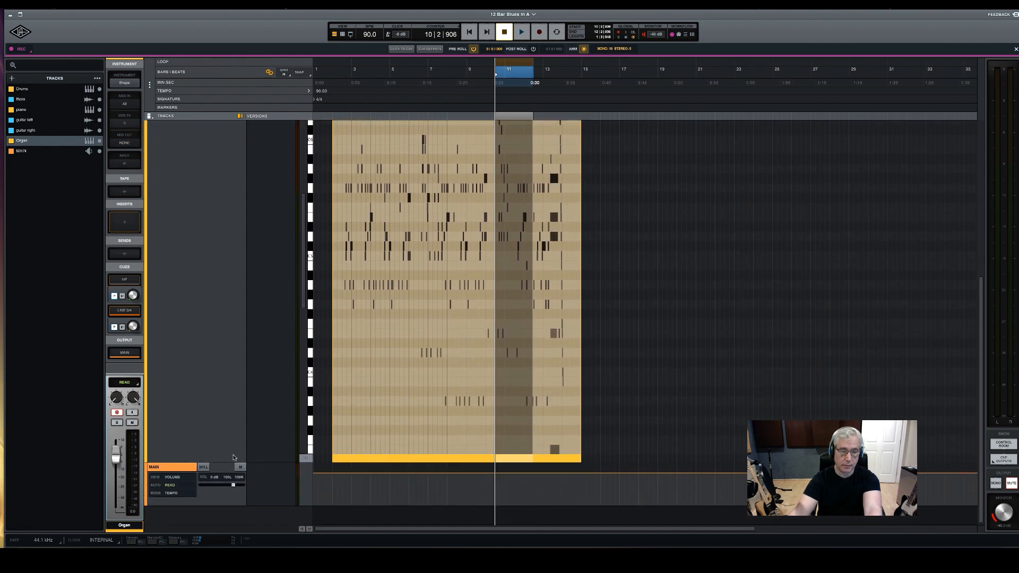
drag(222, 462, 235, 256)
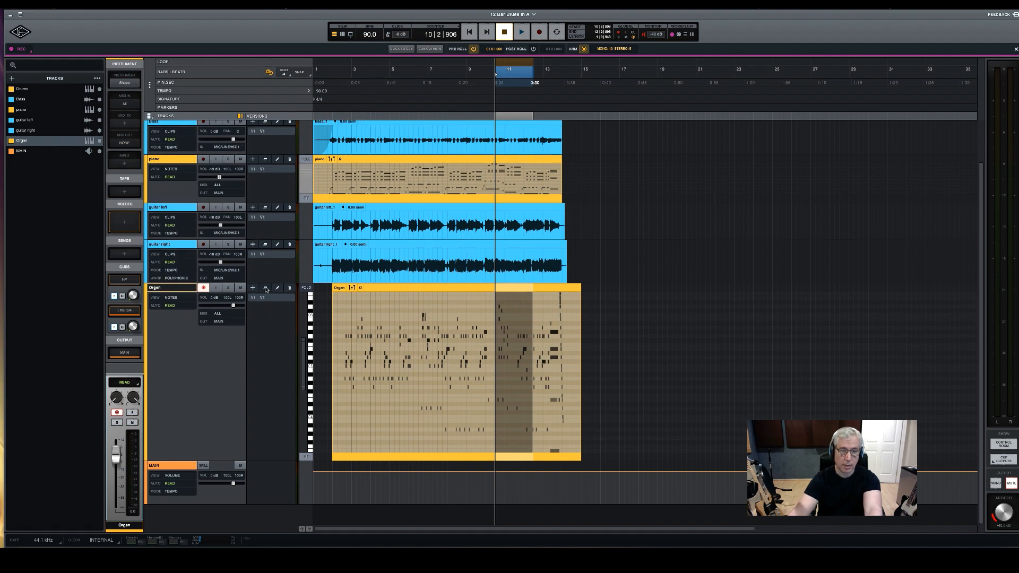
click(253, 289)
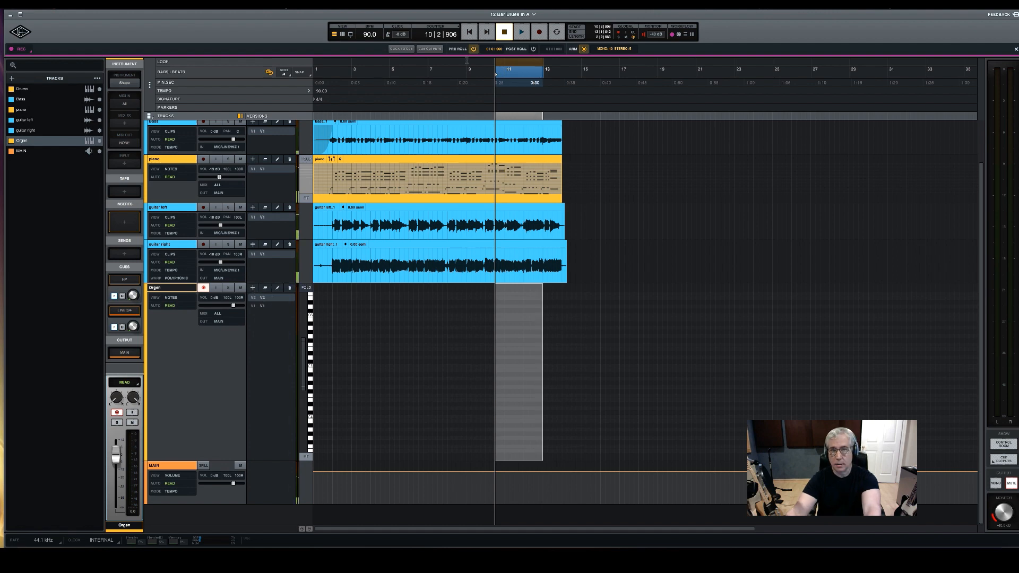
Extend the punch range to bars 9 through 13, rehearse the passage, and record a new organ take there into version V2
click(467, 69)
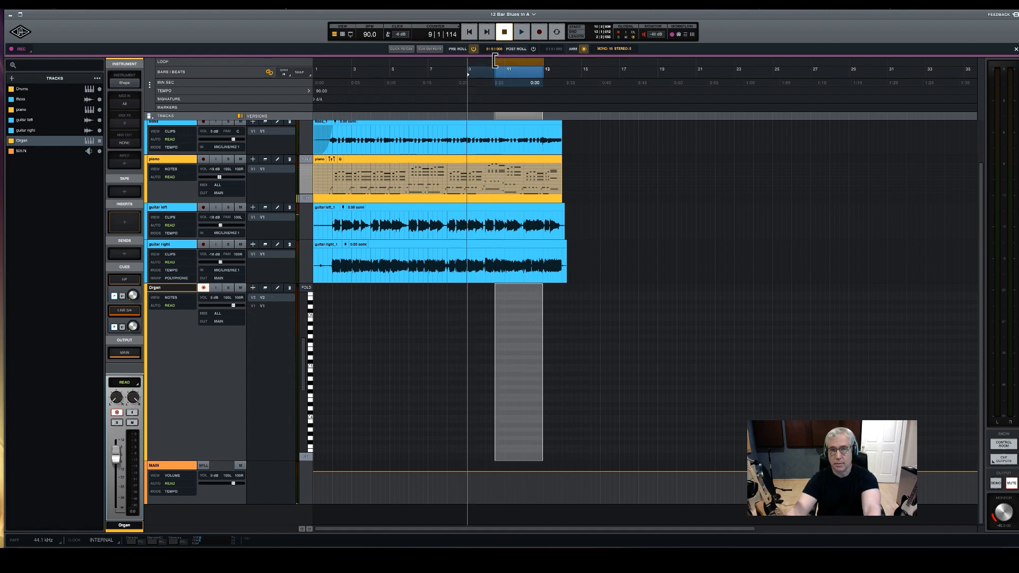
drag(495, 61, 468, 62)
click(522, 32)
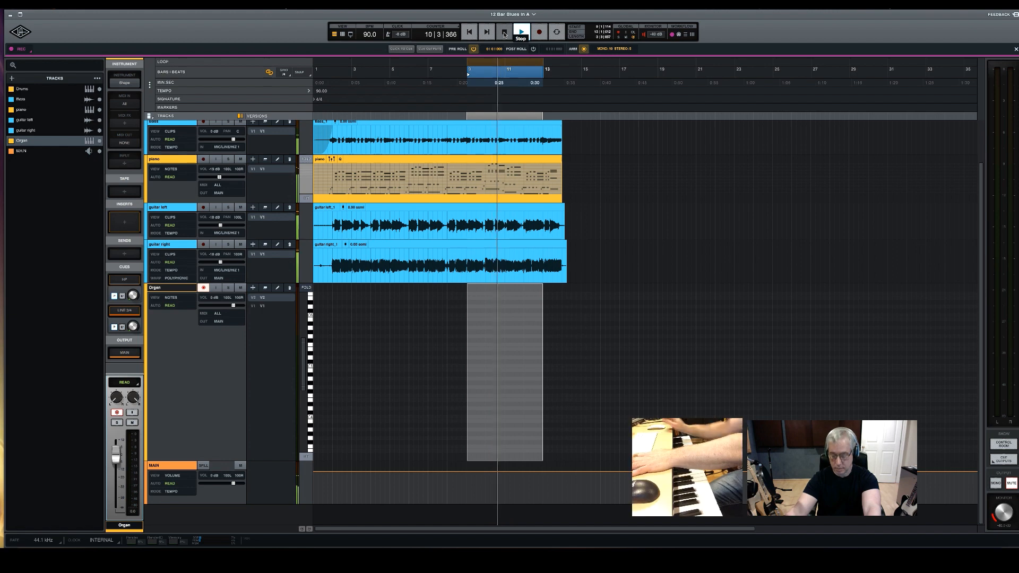
click(504, 33)
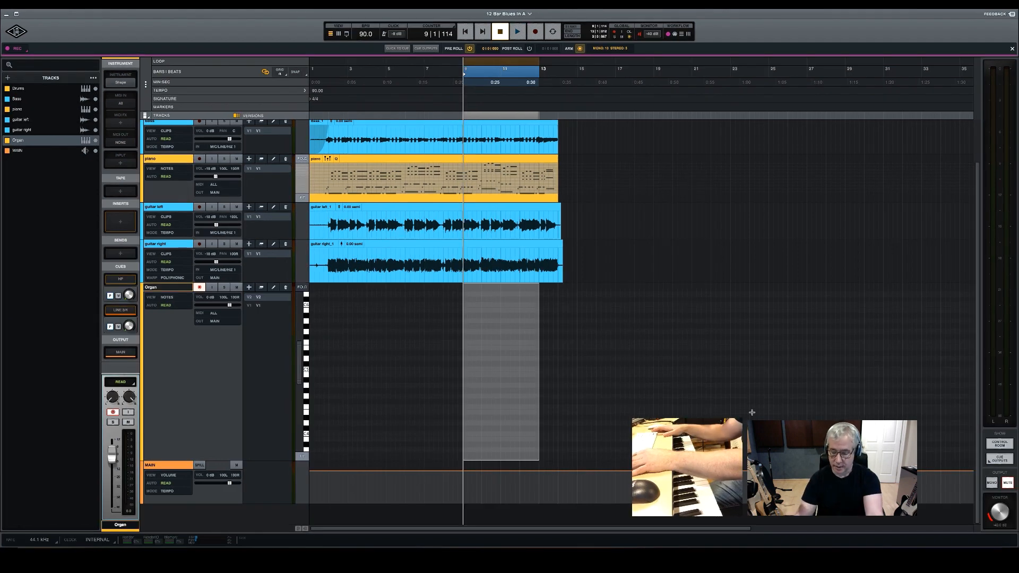
key(r)
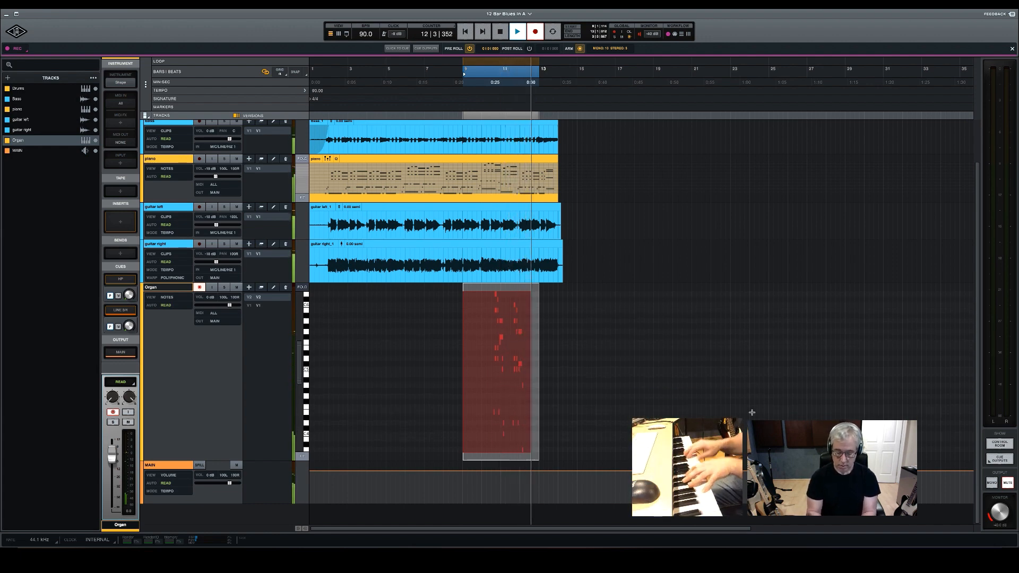
key(space)
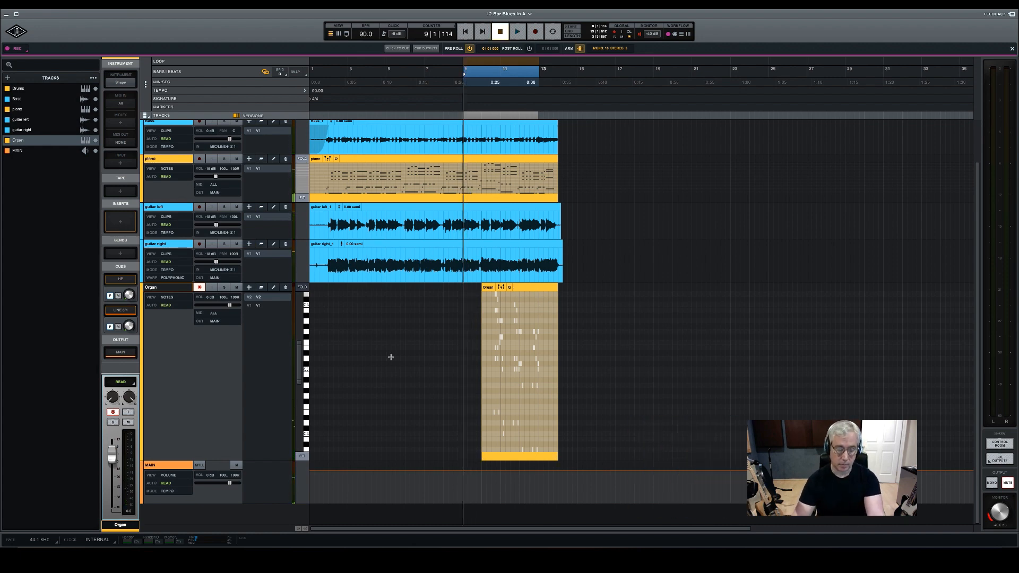
Switch the Organ track between versions V1 and V2 to compare the two takes around bars 10 to 13
scroll(391, 357, down, 3)
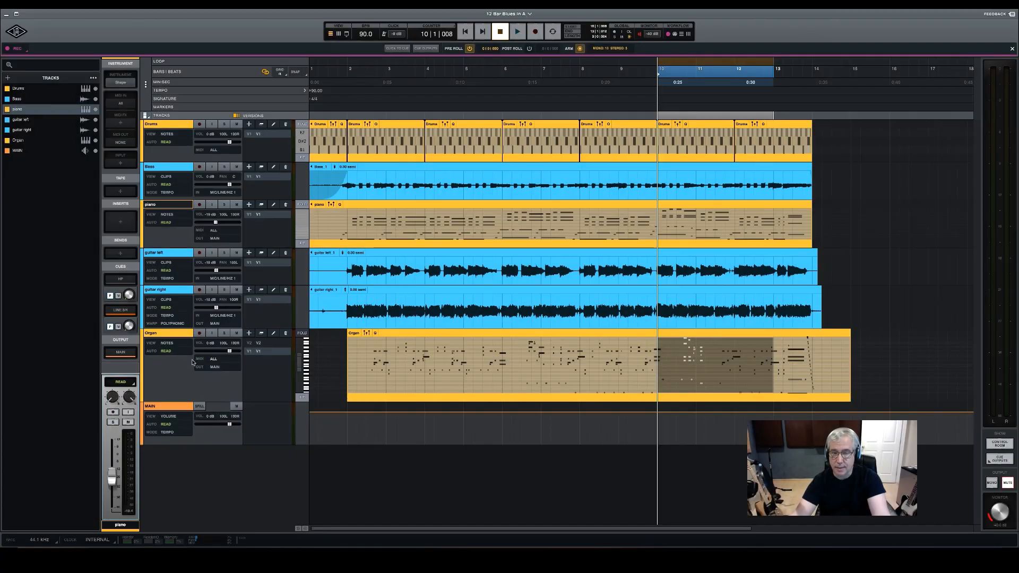
click(261, 350)
click(261, 343)
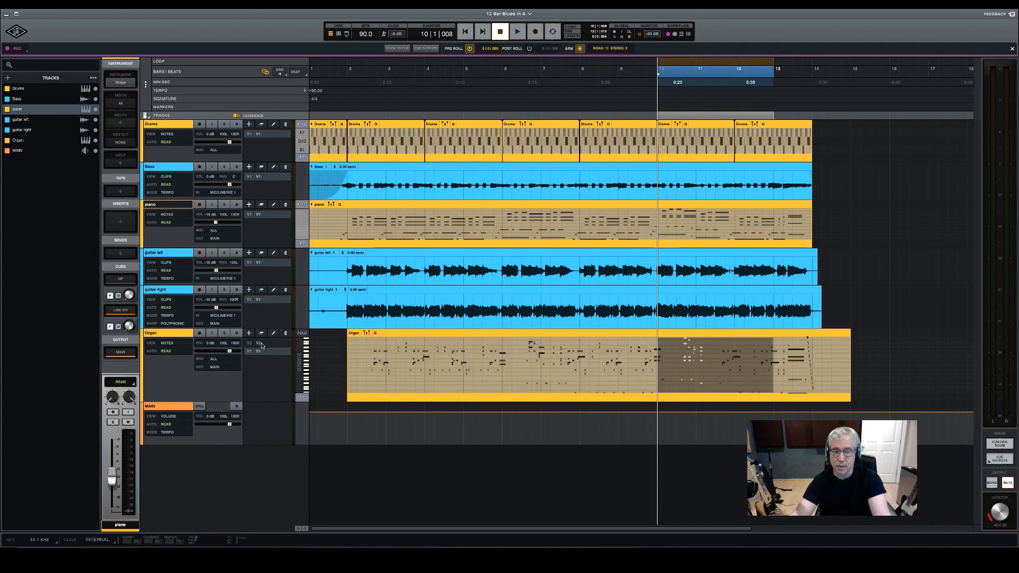
click(260, 351)
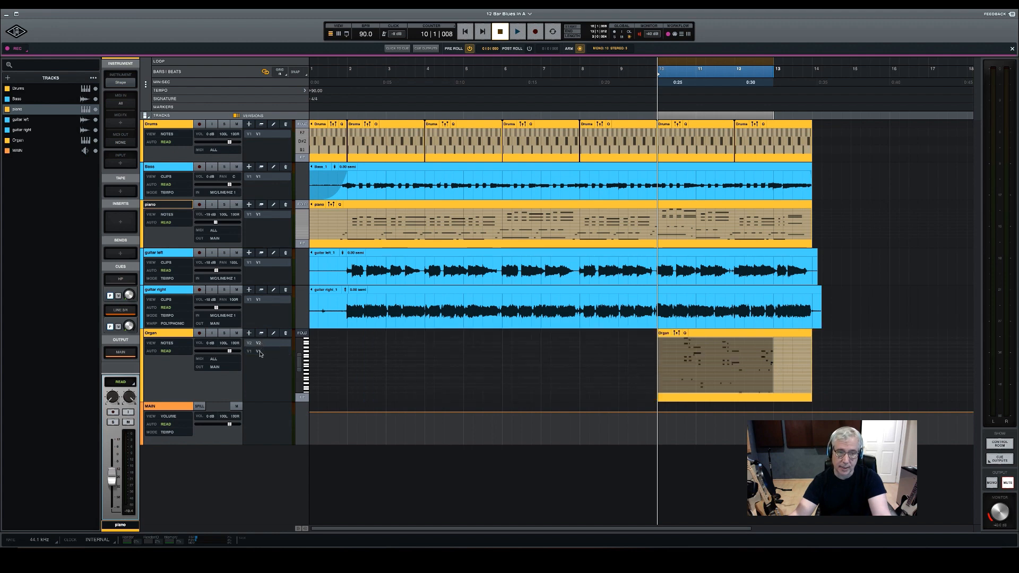
click(261, 353)
click(260, 352)
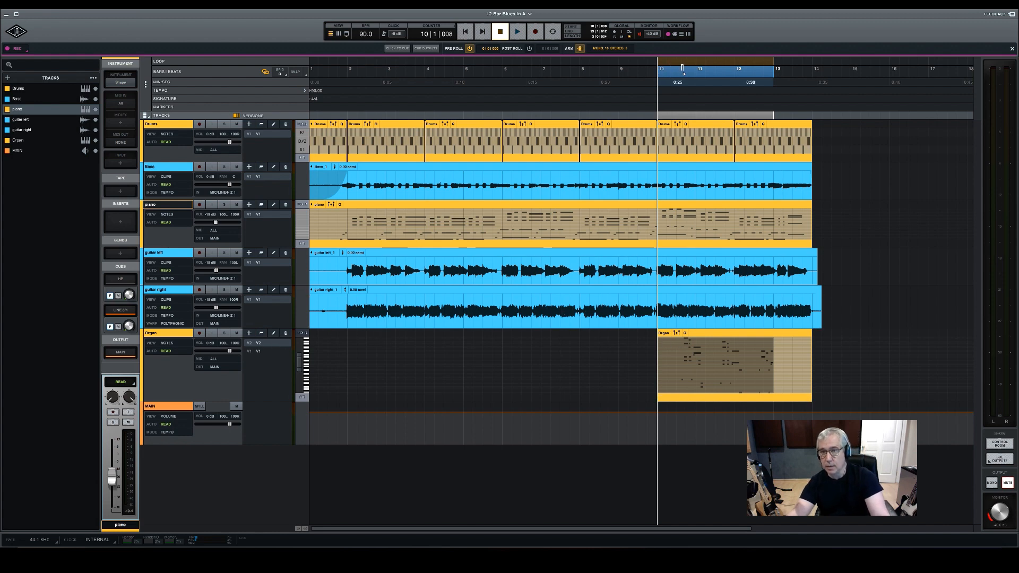
Narrow the range to about 10|3 through the start of bar 11 and compare organ versions V2 and V1 over it
drag(662, 67, 679, 61)
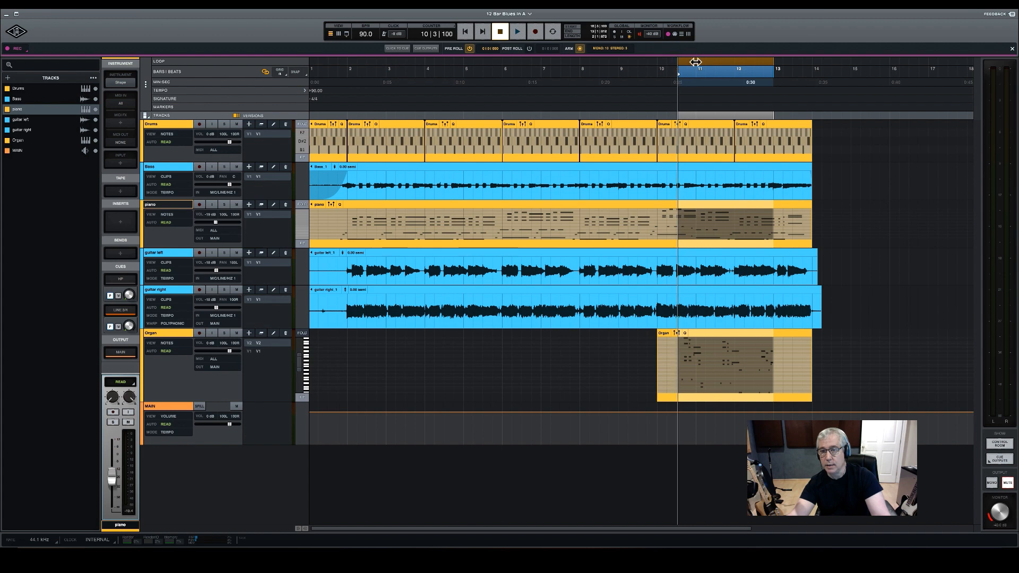
drag(773, 62, 707, 64)
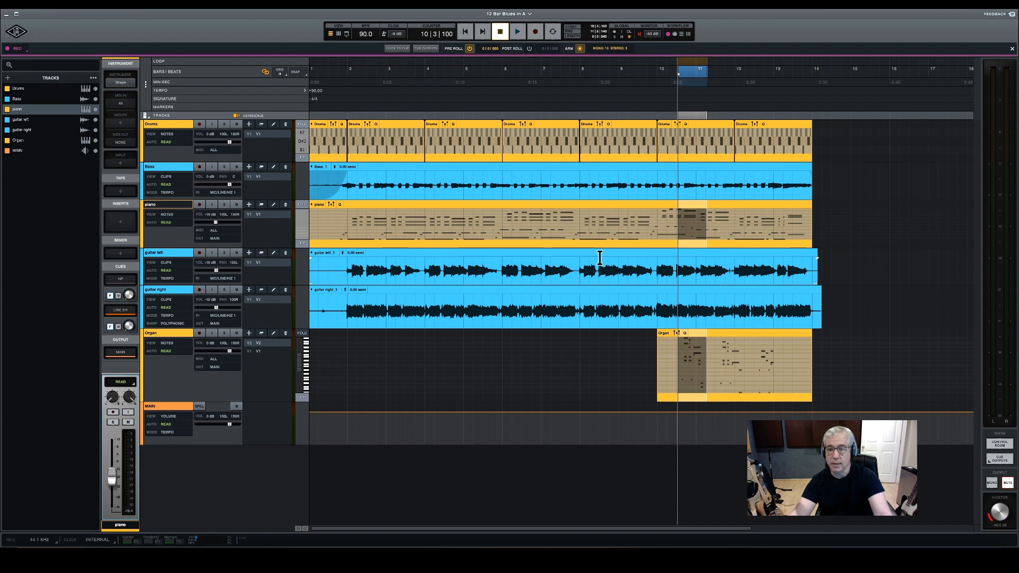
key(space)
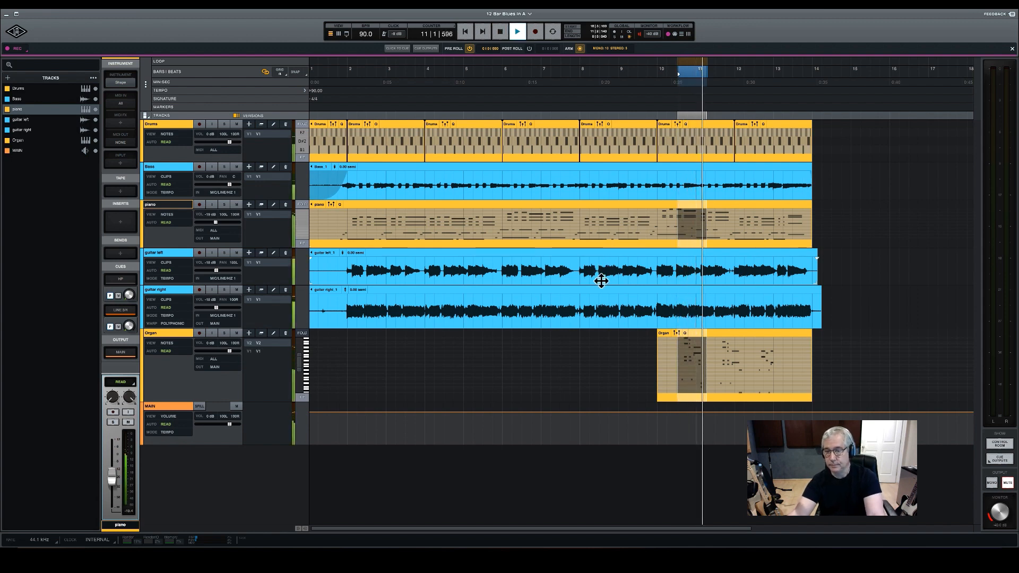
key(space)
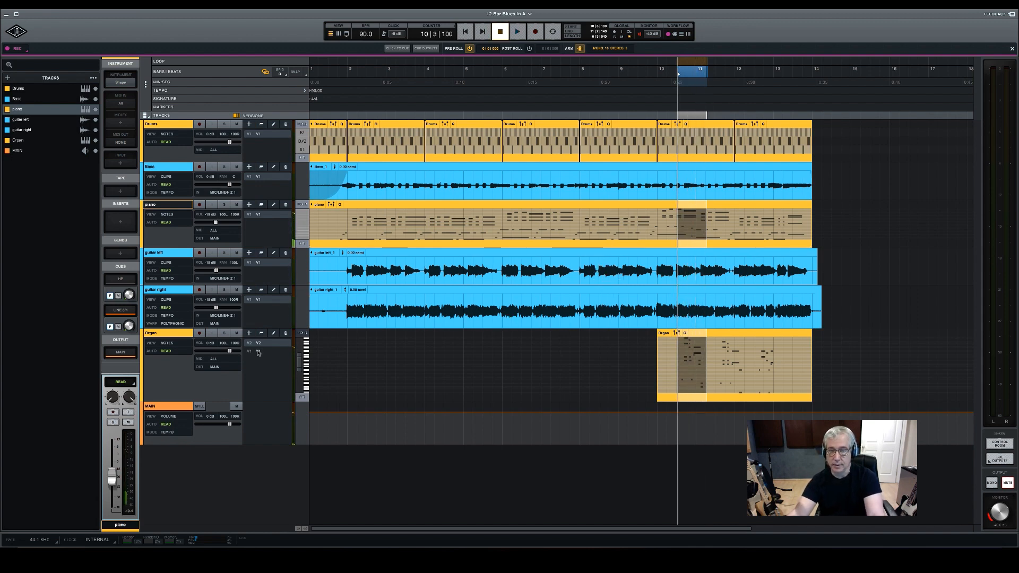
click(259, 352)
key(space)
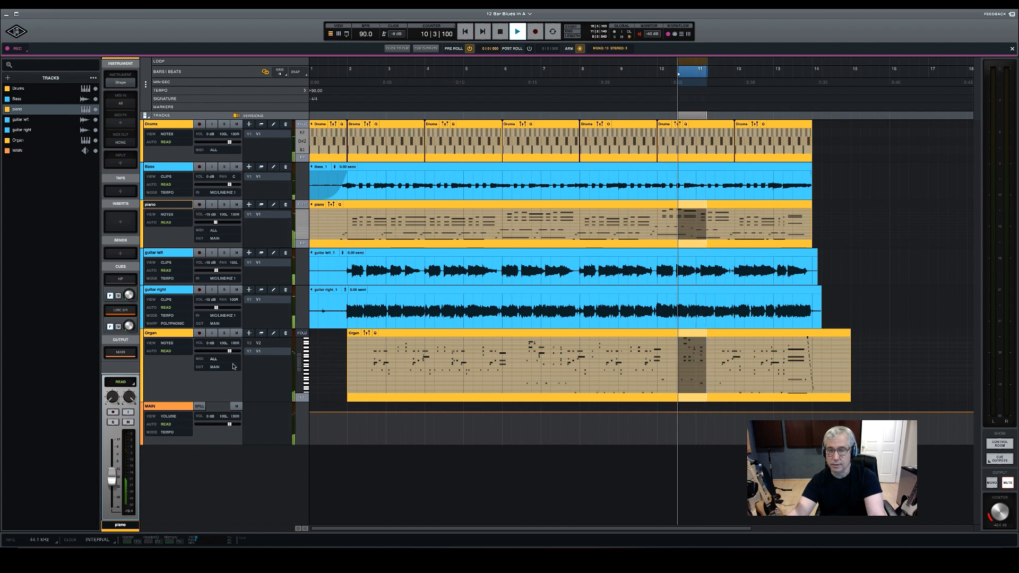
key(space)
click(264, 345)
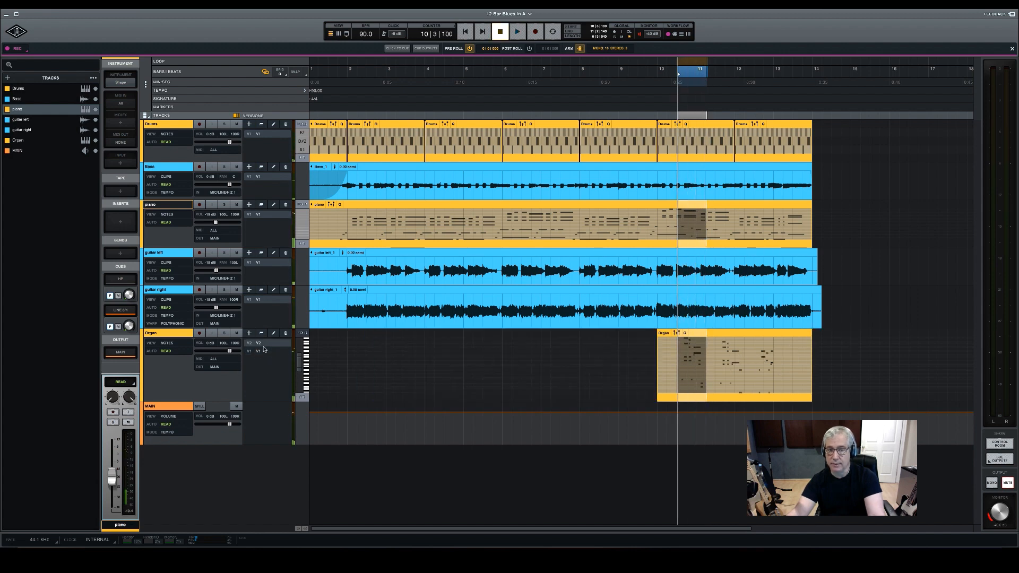
click(262, 352)
click(262, 344)
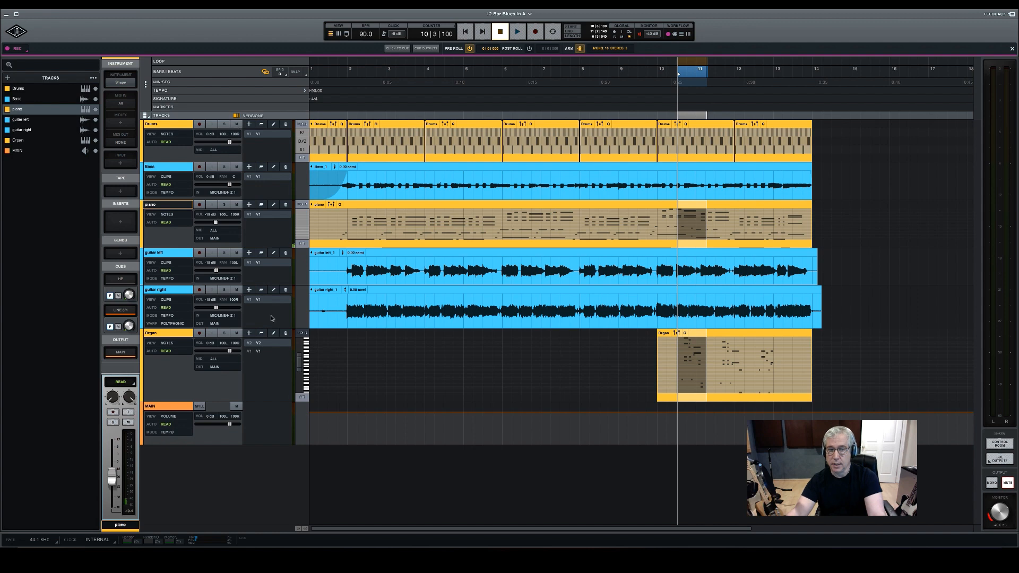
Replace organ version V1's notes between about 10|3 and the start of bar 11 with the matching notes from version V2
click(260, 353)
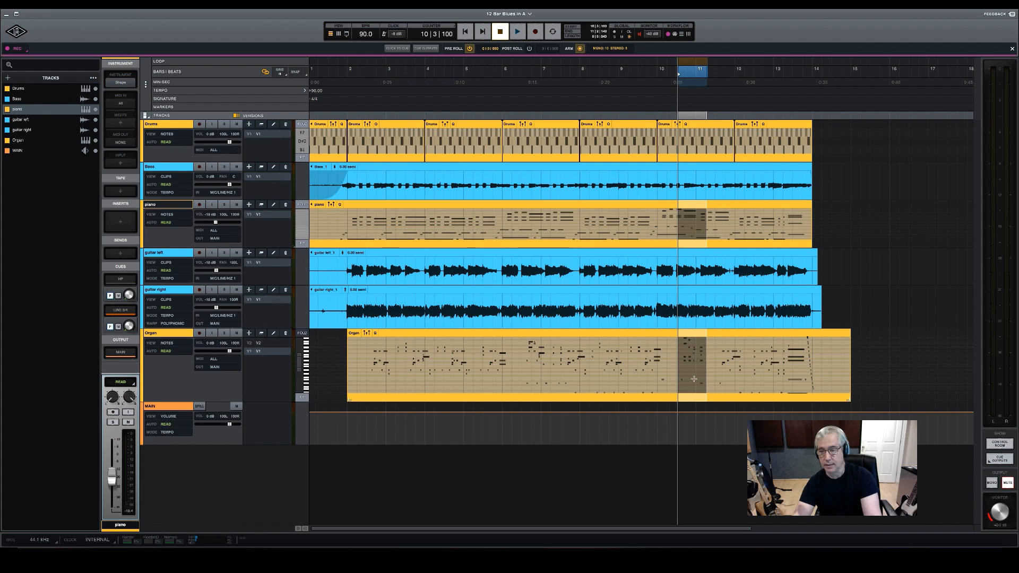
drag(706, 389, 677, 336)
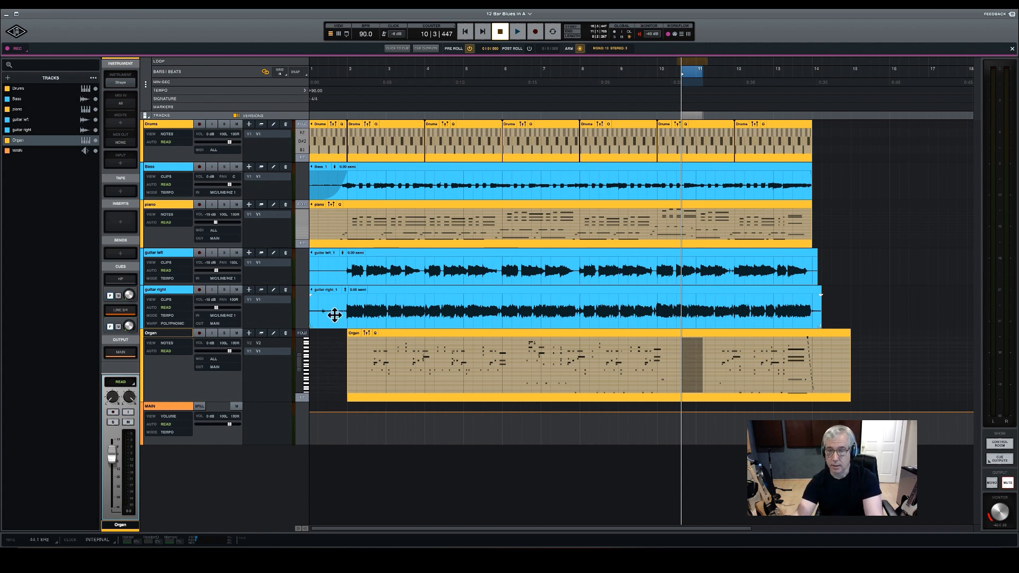
click(258, 344)
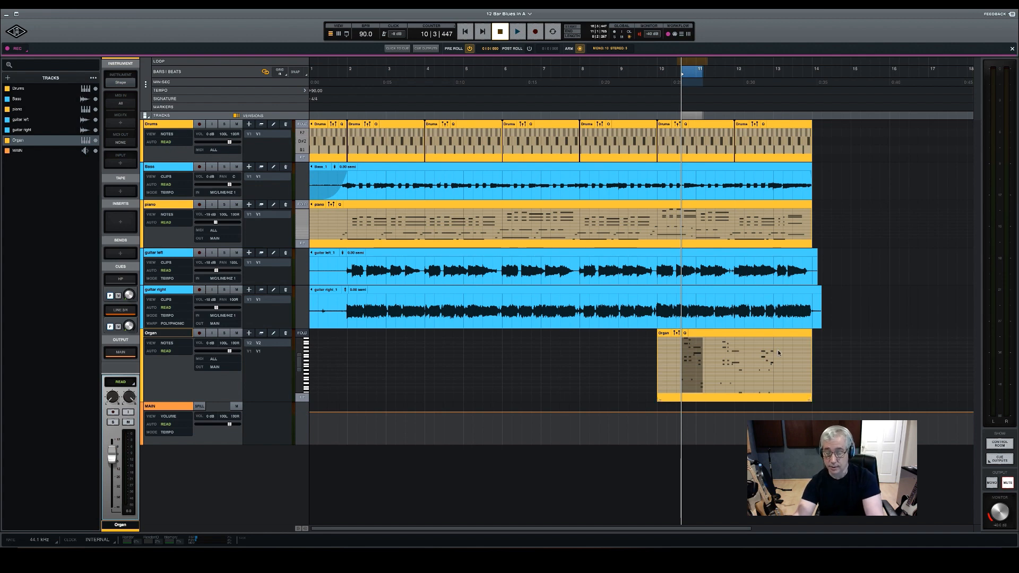
click(256, 352)
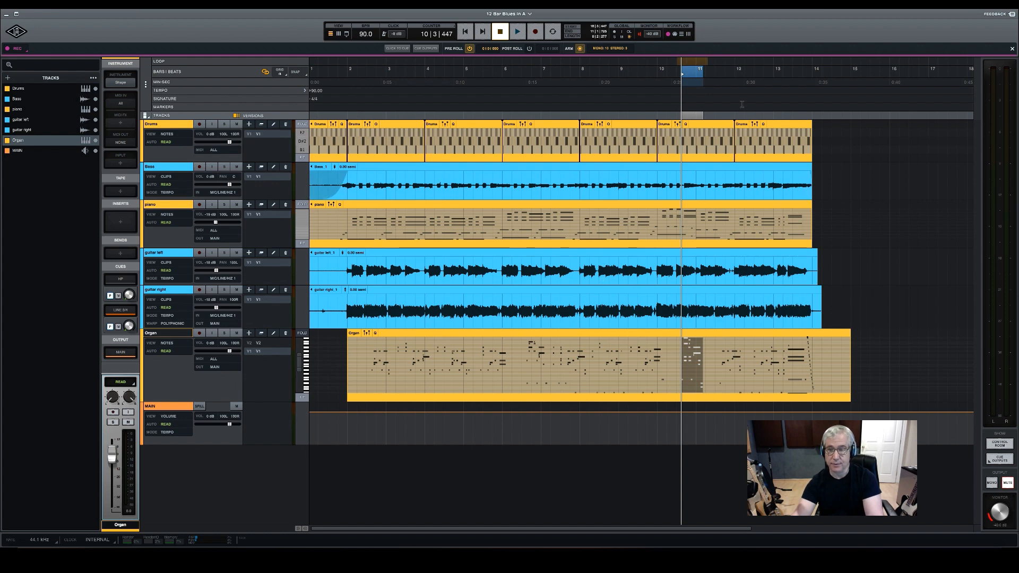
Play back the replaced organ passage, extend the range to about 12|2, and clear the selection
key(space)
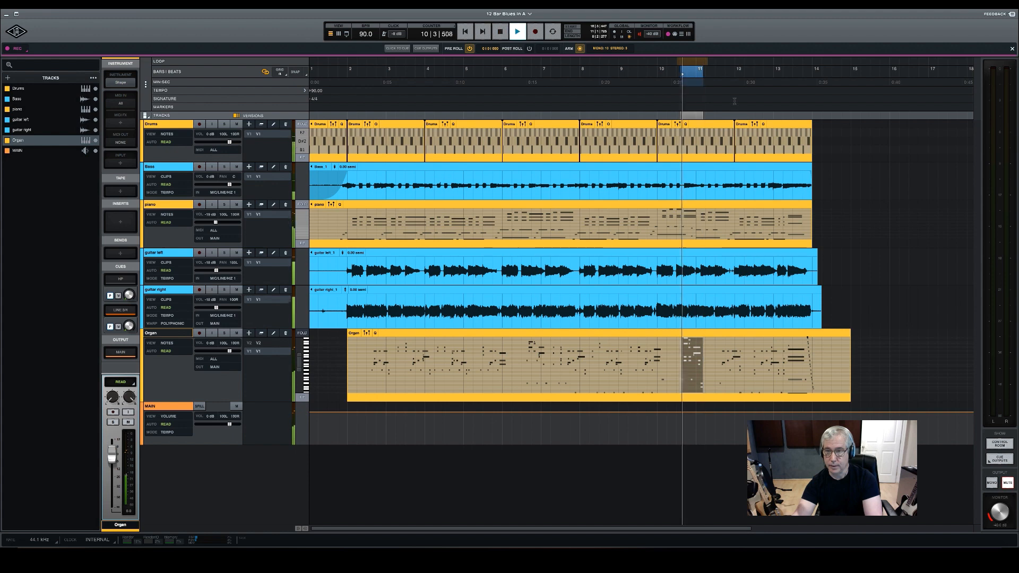
key(space)
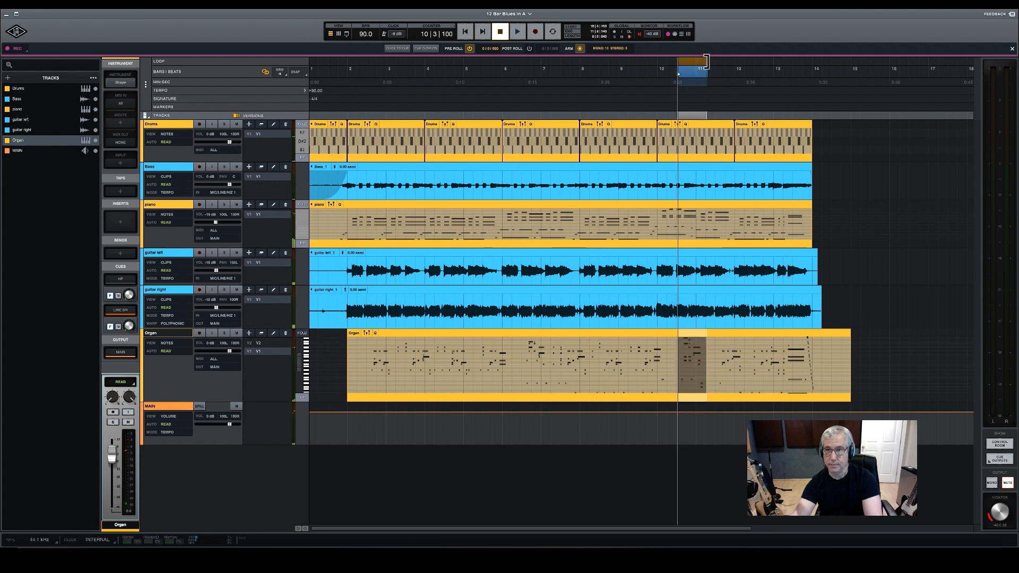
key(space)
drag(697, 63, 751, 62)
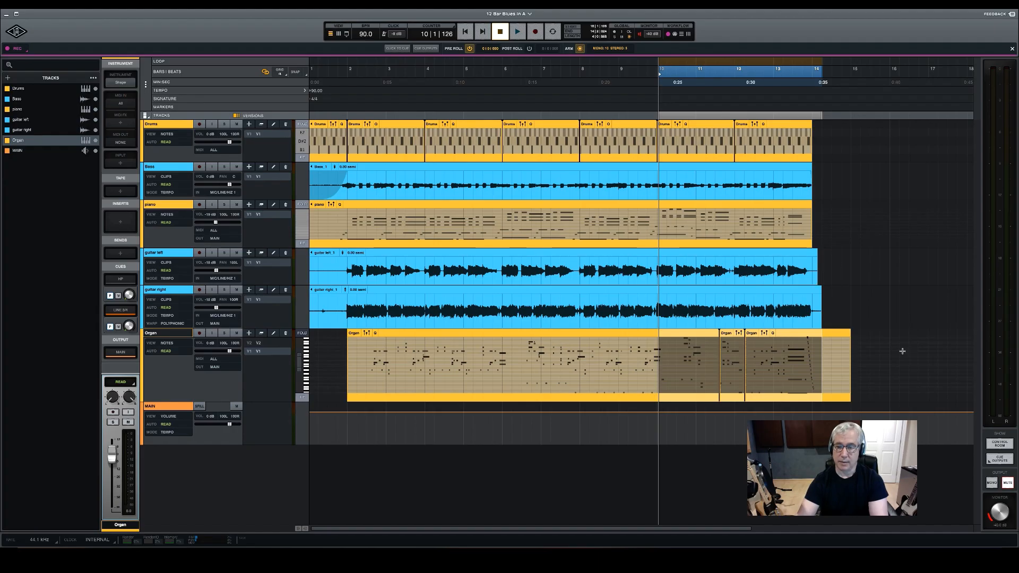
click(902, 350)
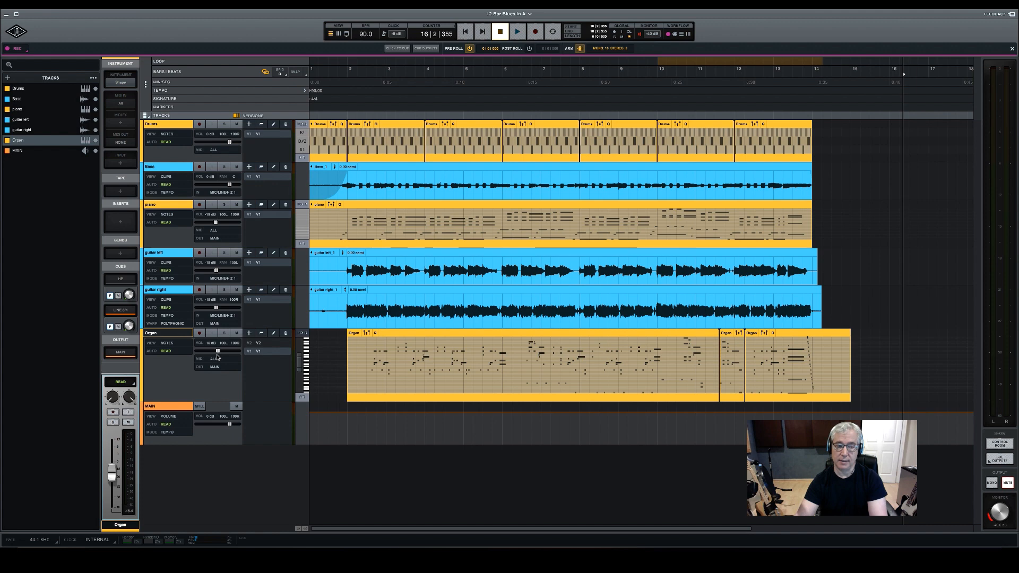
Play the song from about 2|2 and set the Organ track's volume to about -14 dB against the mix
click(366, 72)
key(space)
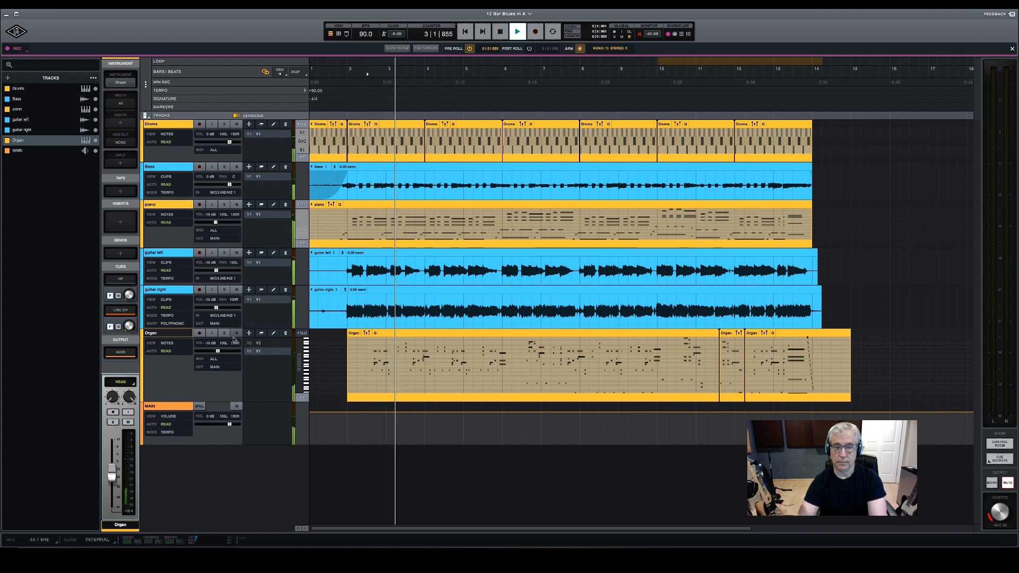
drag(218, 351, 220, 351)
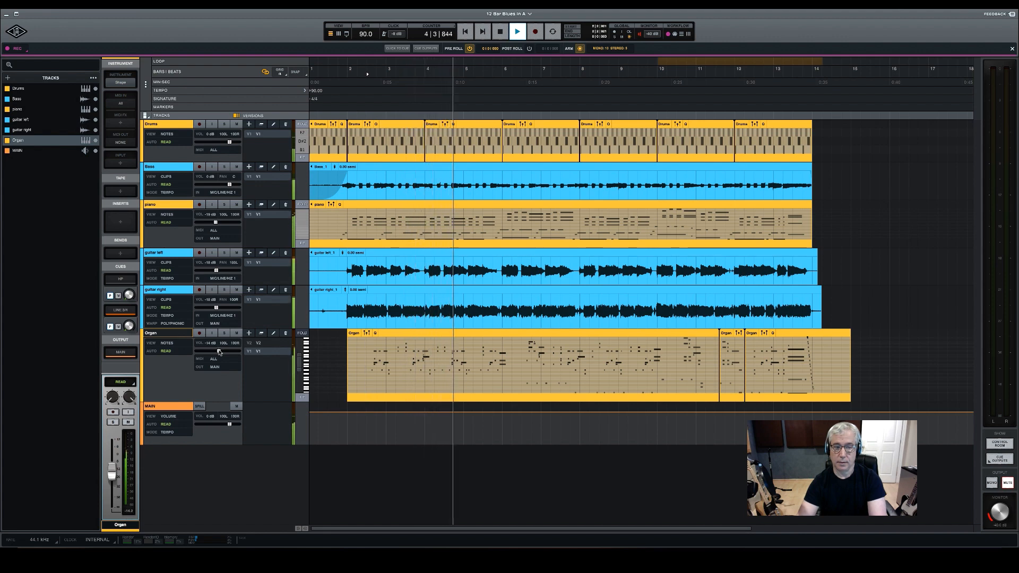
key(space)
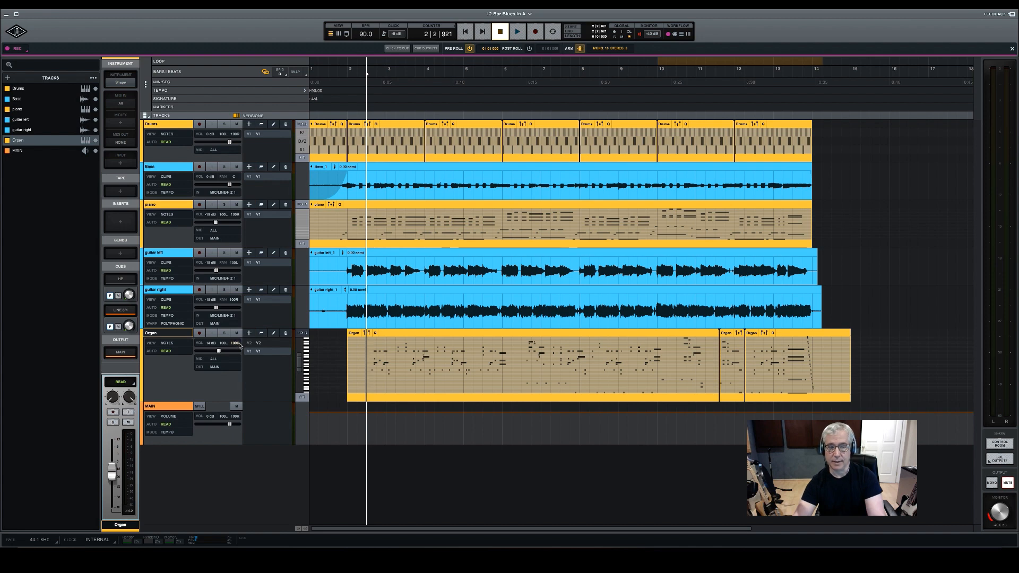
Select the piano track and shift its stereo panning toward the right
click(170, 207)
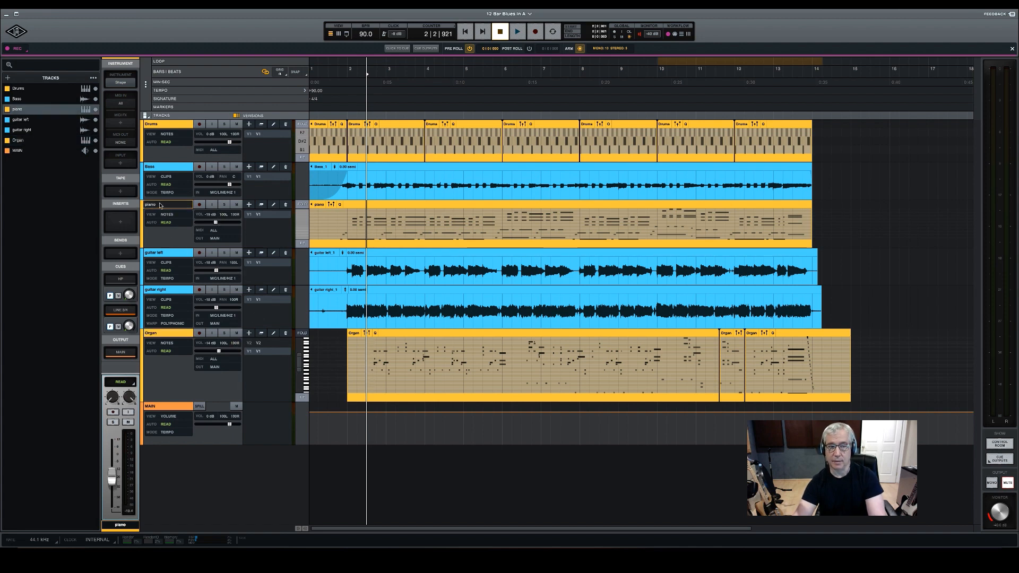
click(223, 215)
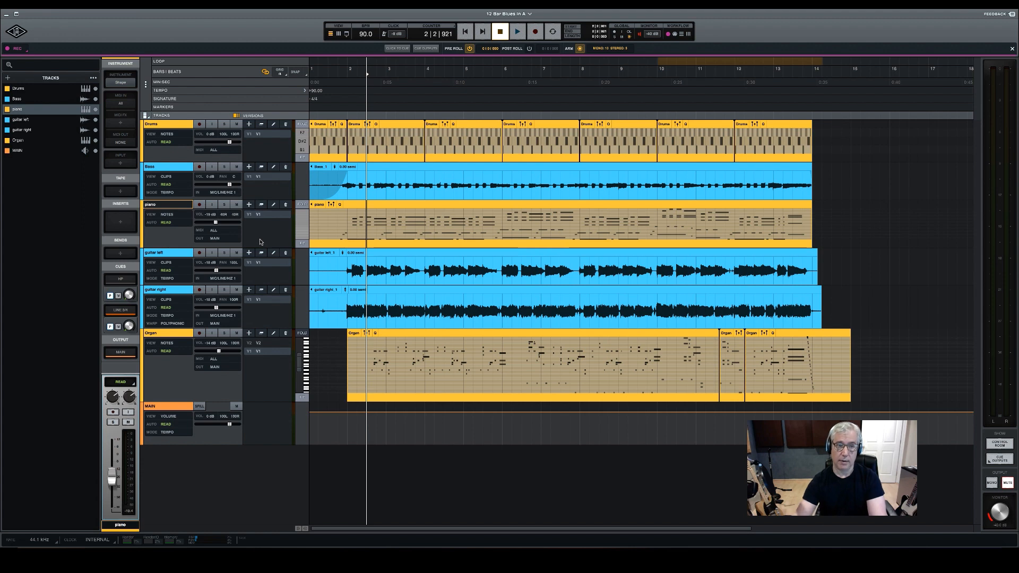
Solo the piano and Organ tracks to check their panning, and clear the solos to play the full mix
click(222, 205)
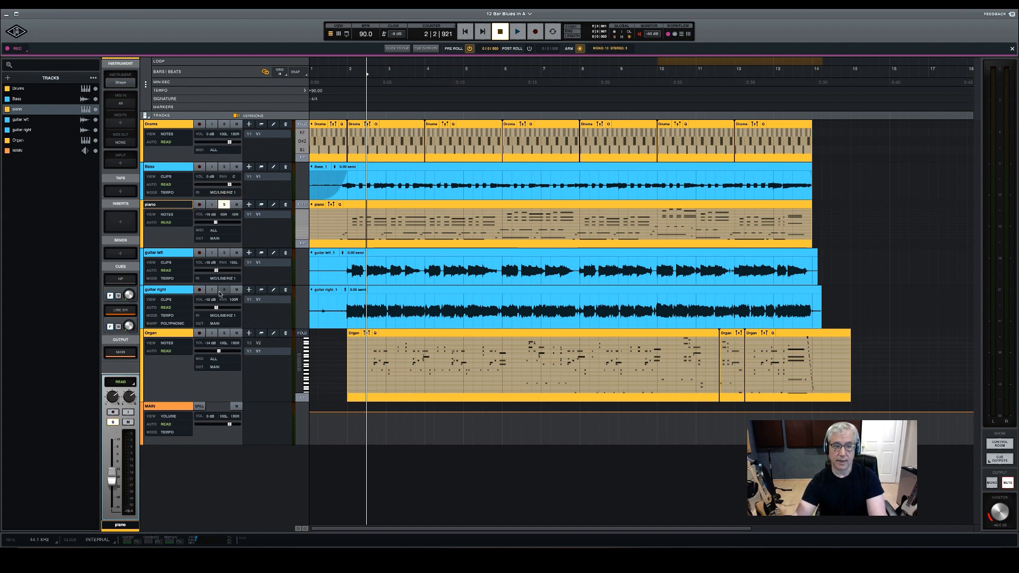
click(225, 333)
key(space)
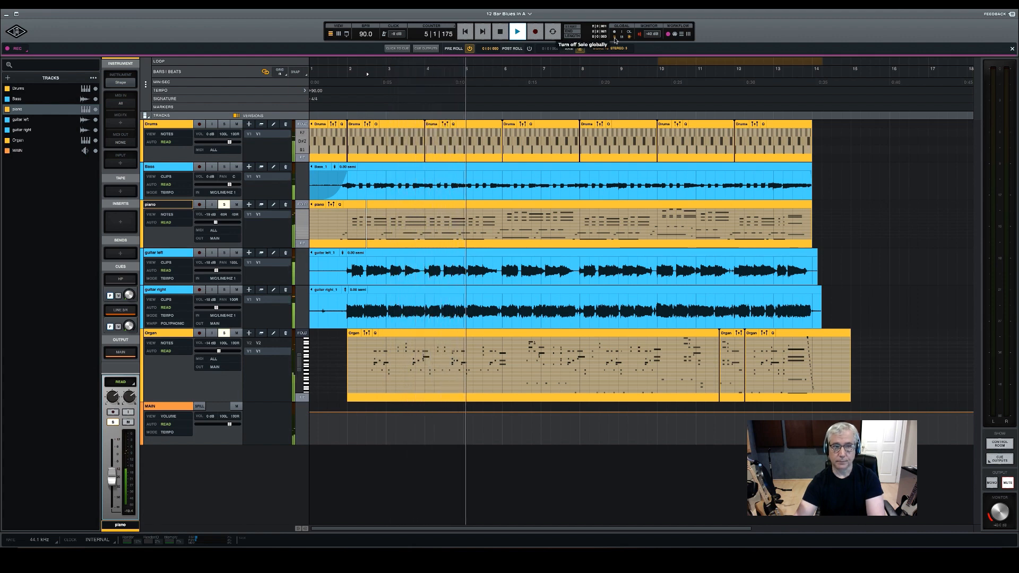
key(space)
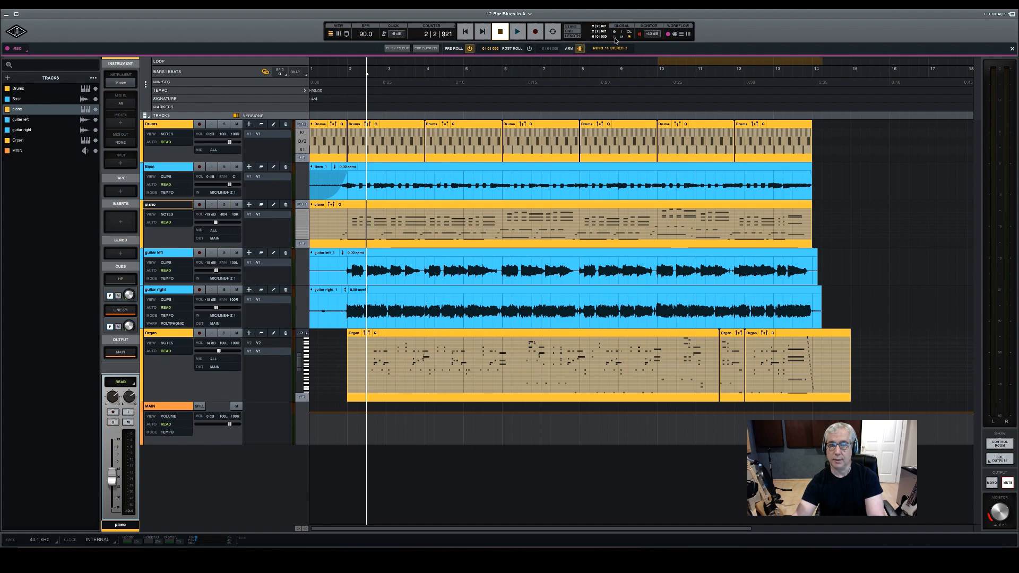
key(space)
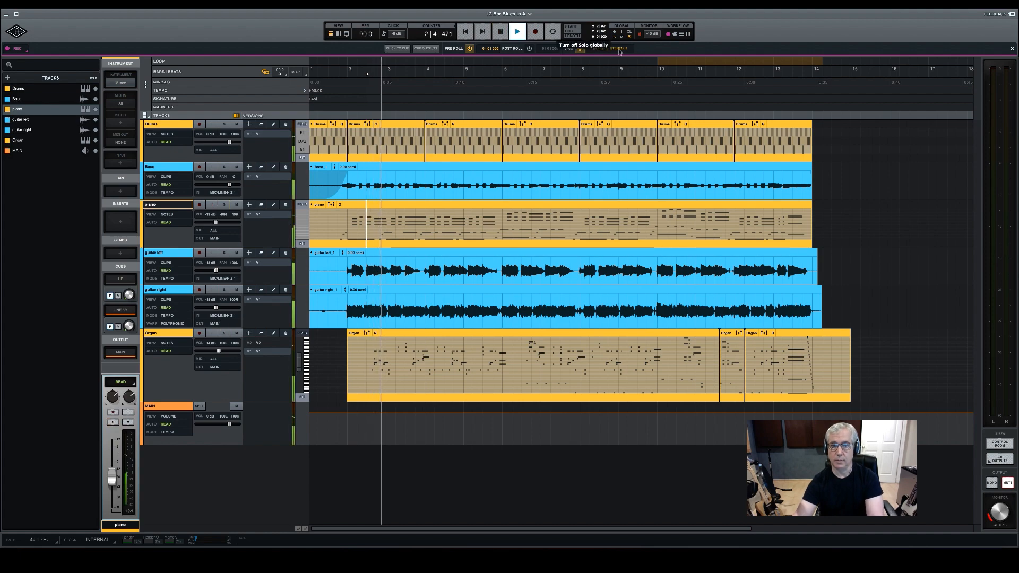